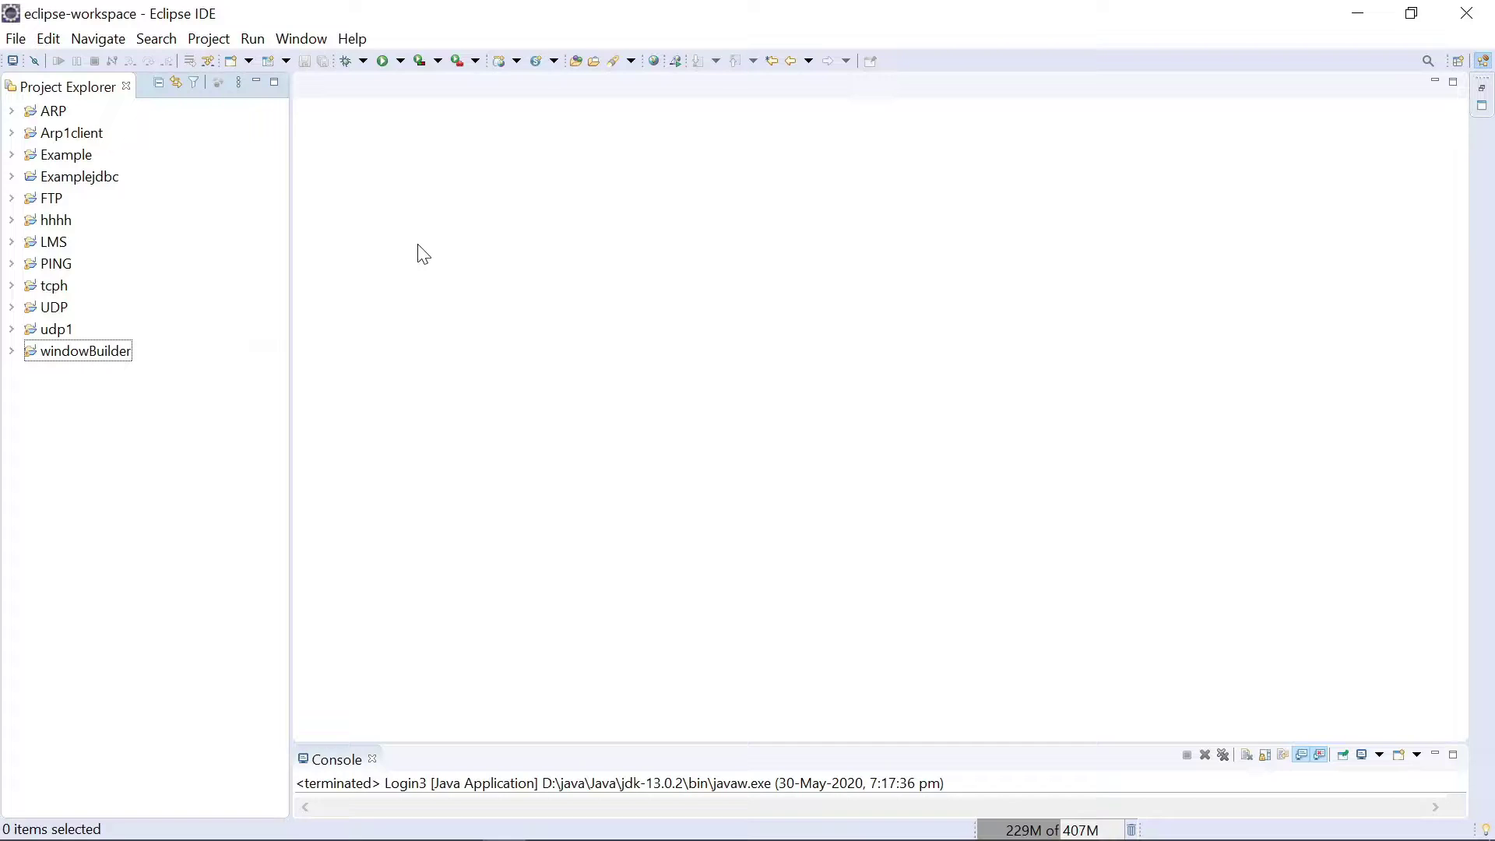
# Create the Java project 'Window' with no module-info file, keeping the current perspective.
pyautogui.click(17, 39)
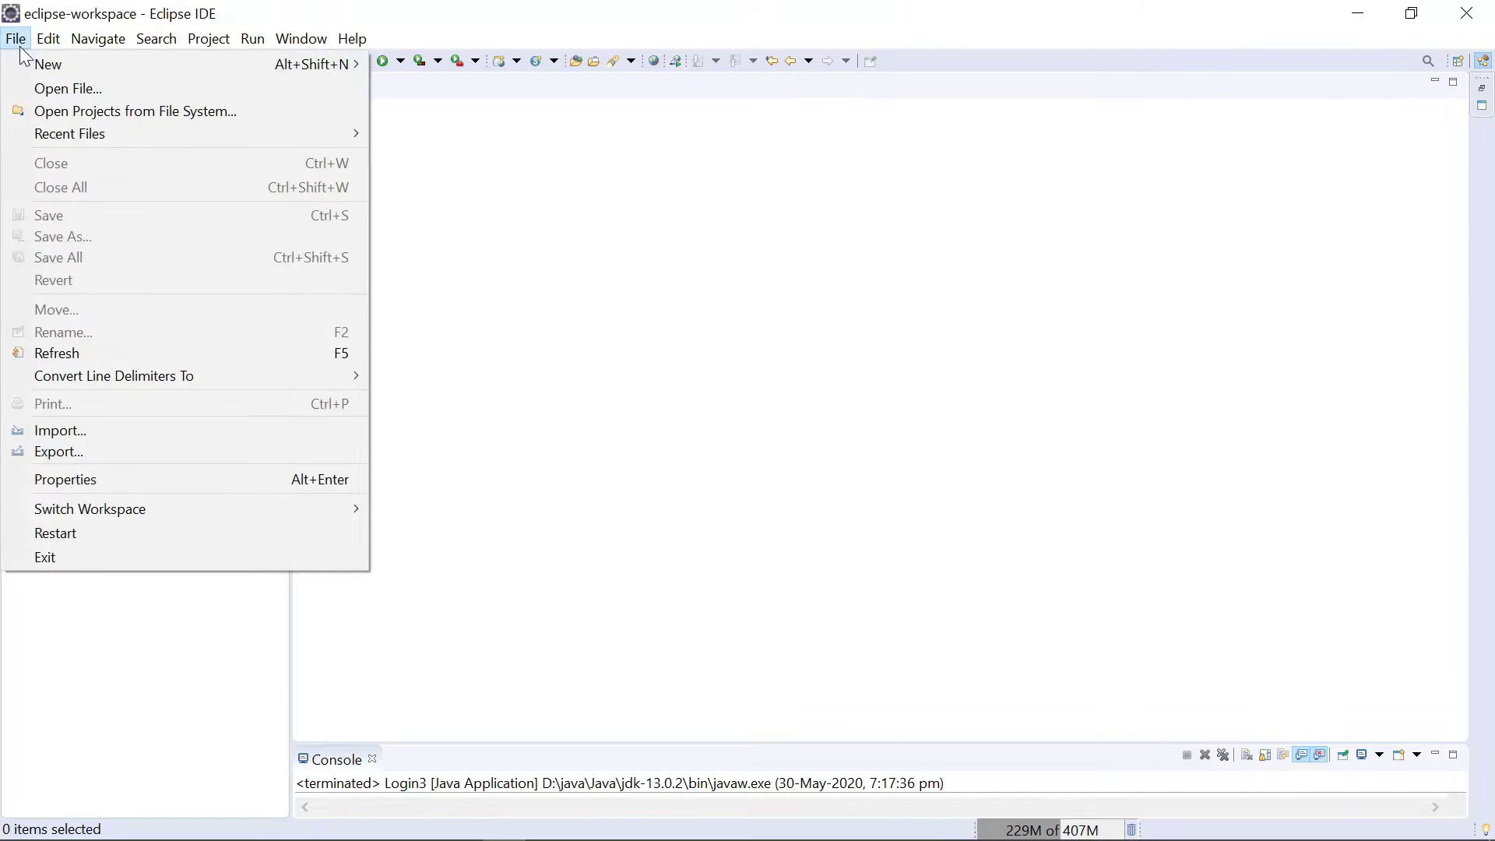
pyautogui.moveTo(141, 65)
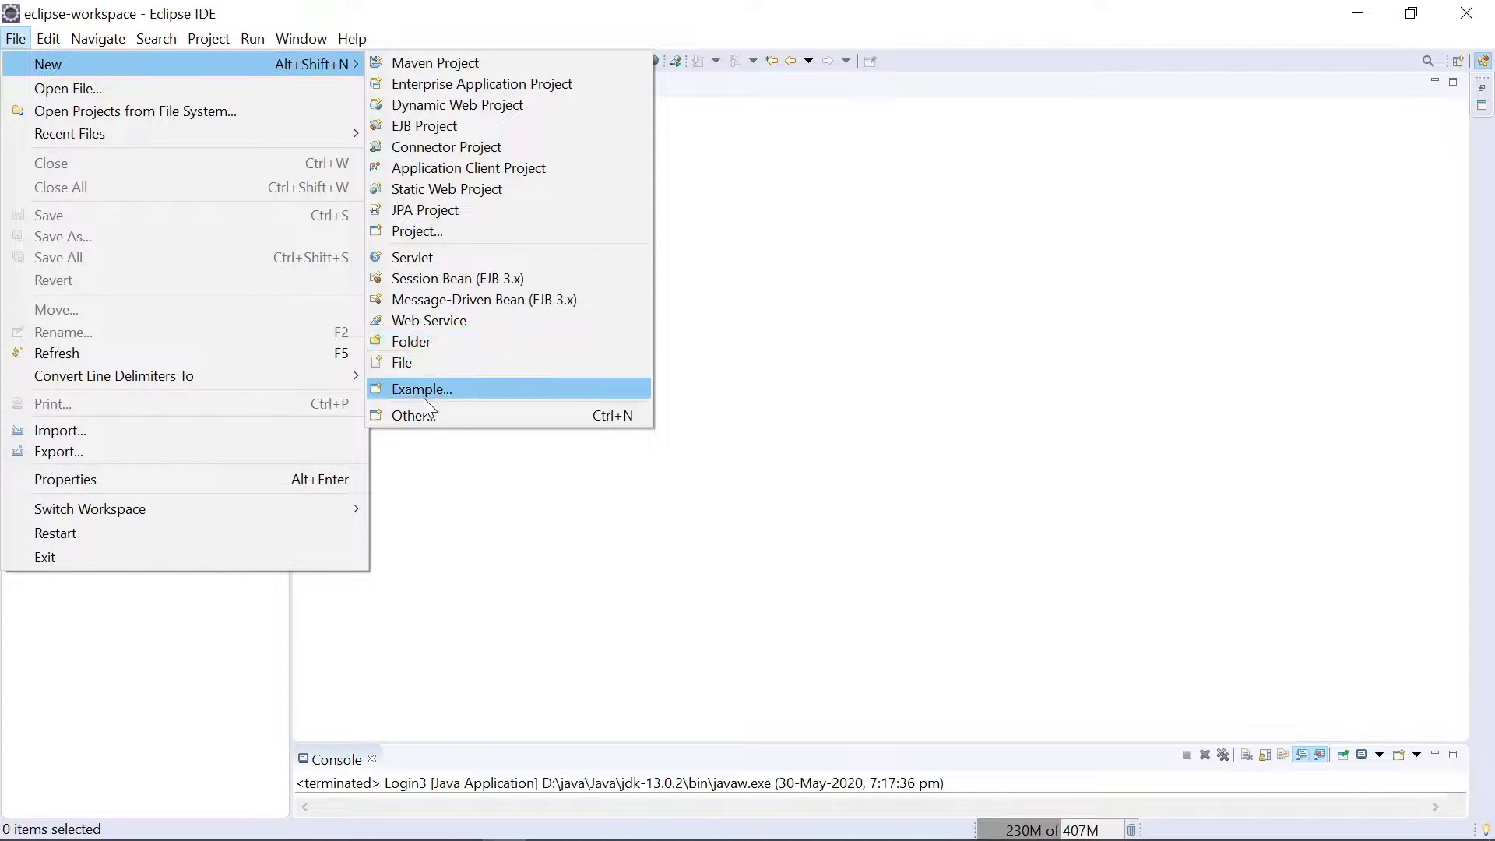
pyautogui.click(424, 413)
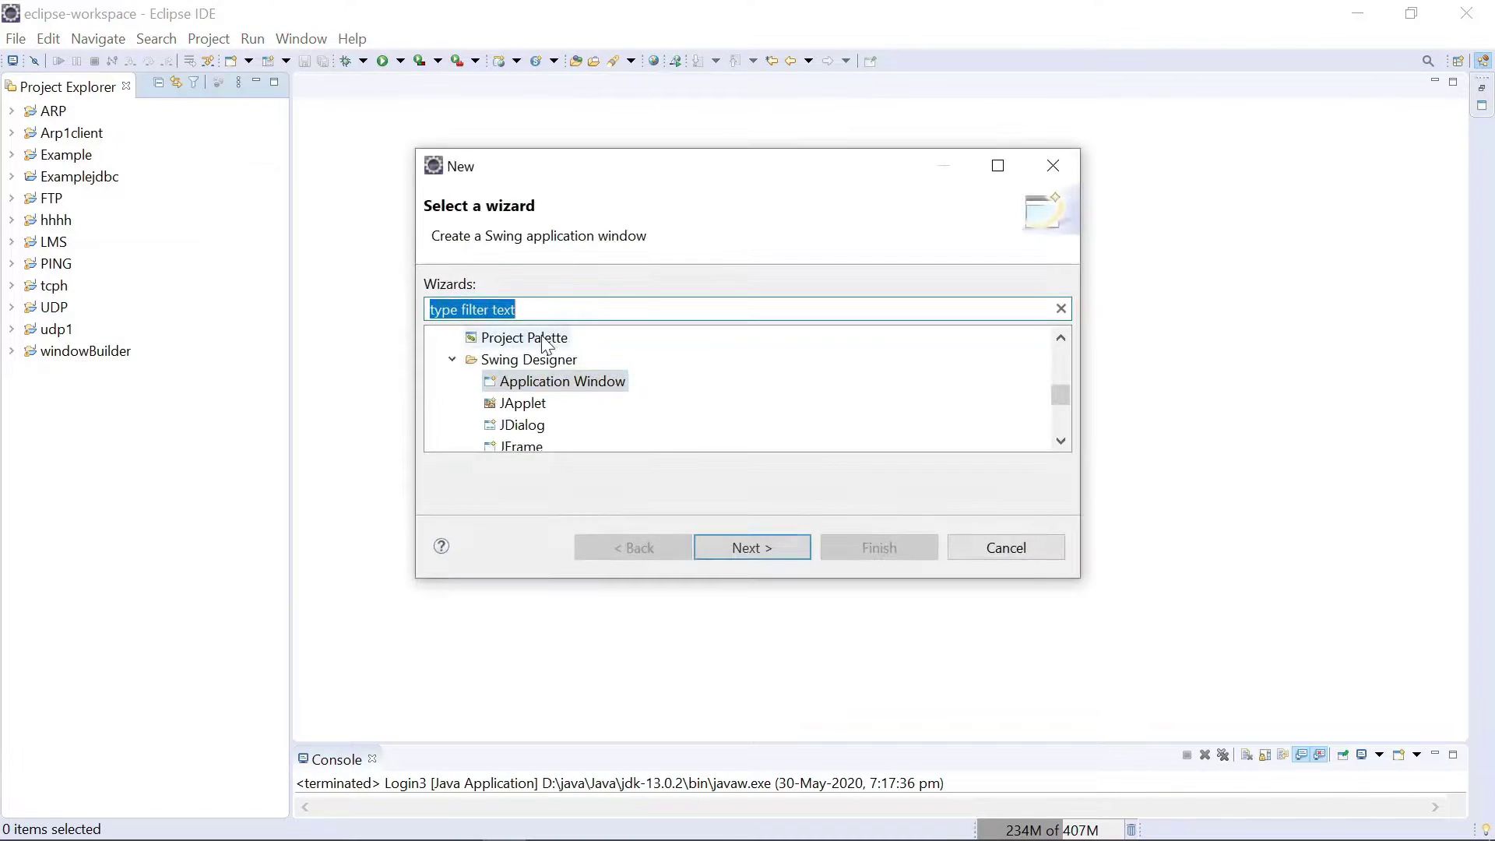
pyautogui.write('j')
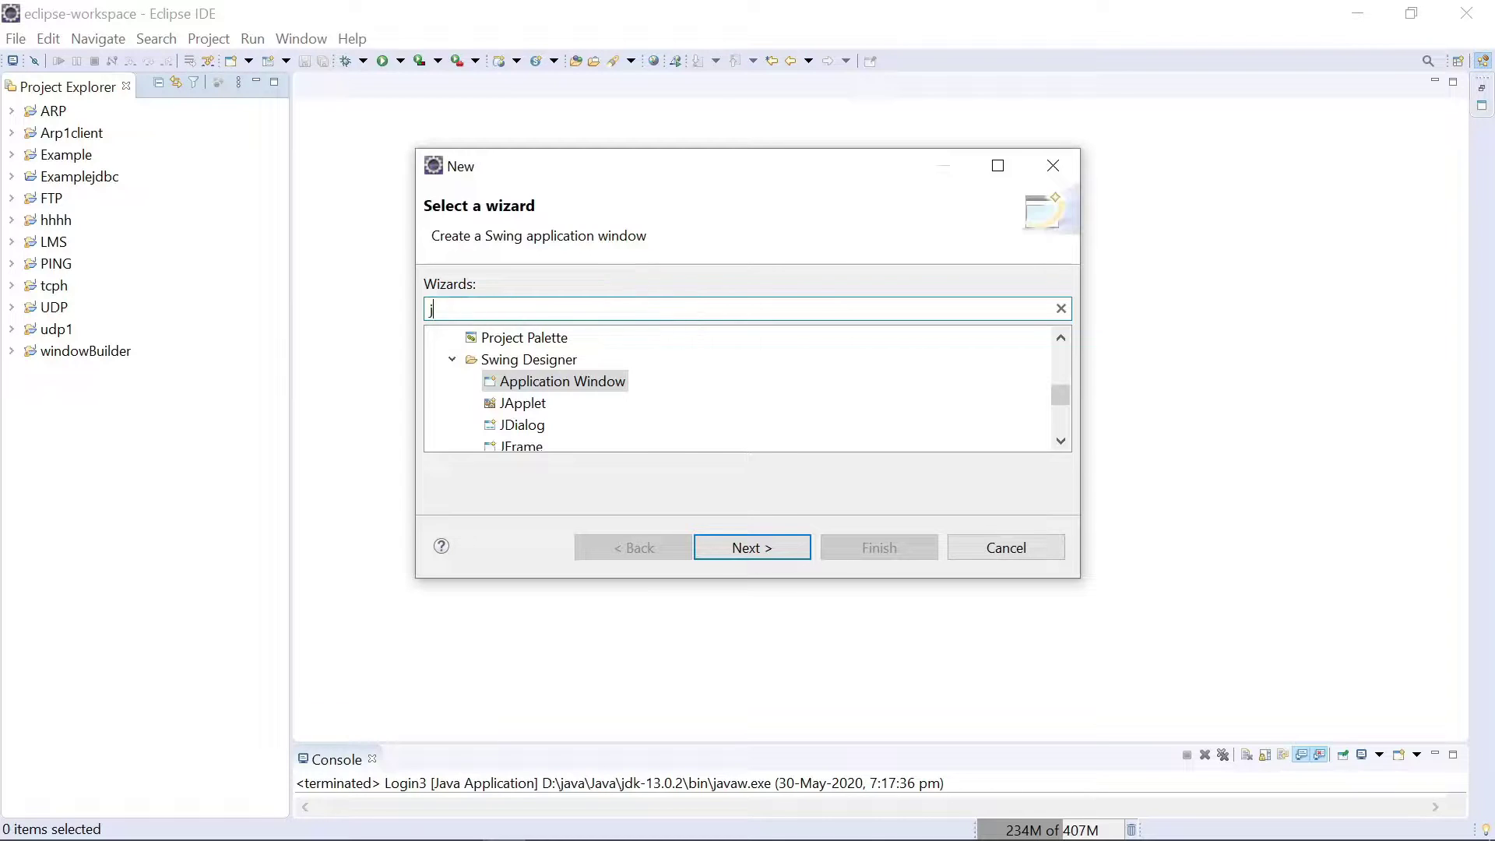
pyautogui.write('ava')
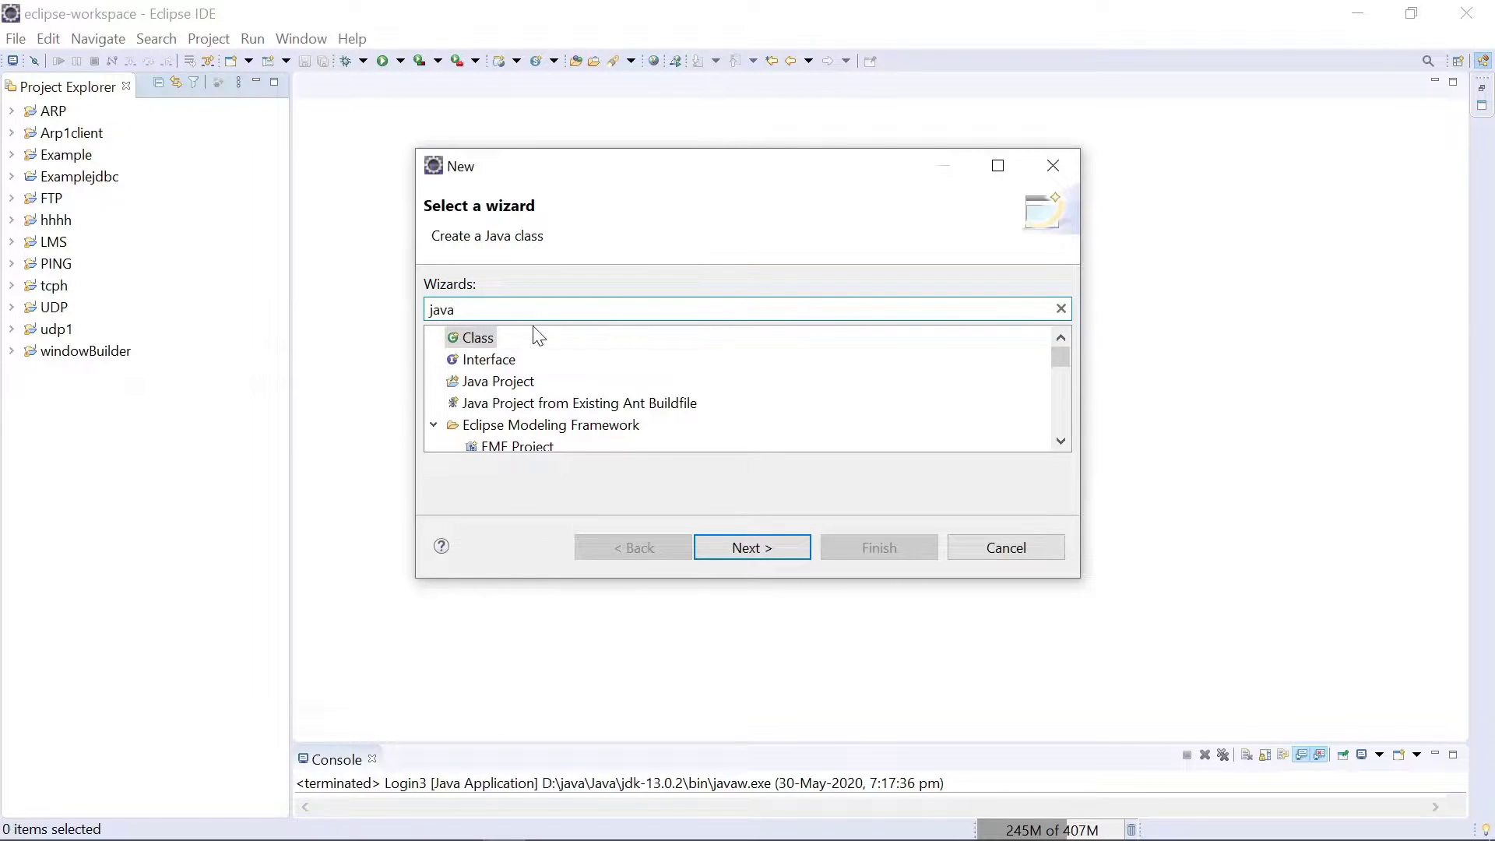
pyautogui.click(509, 383)
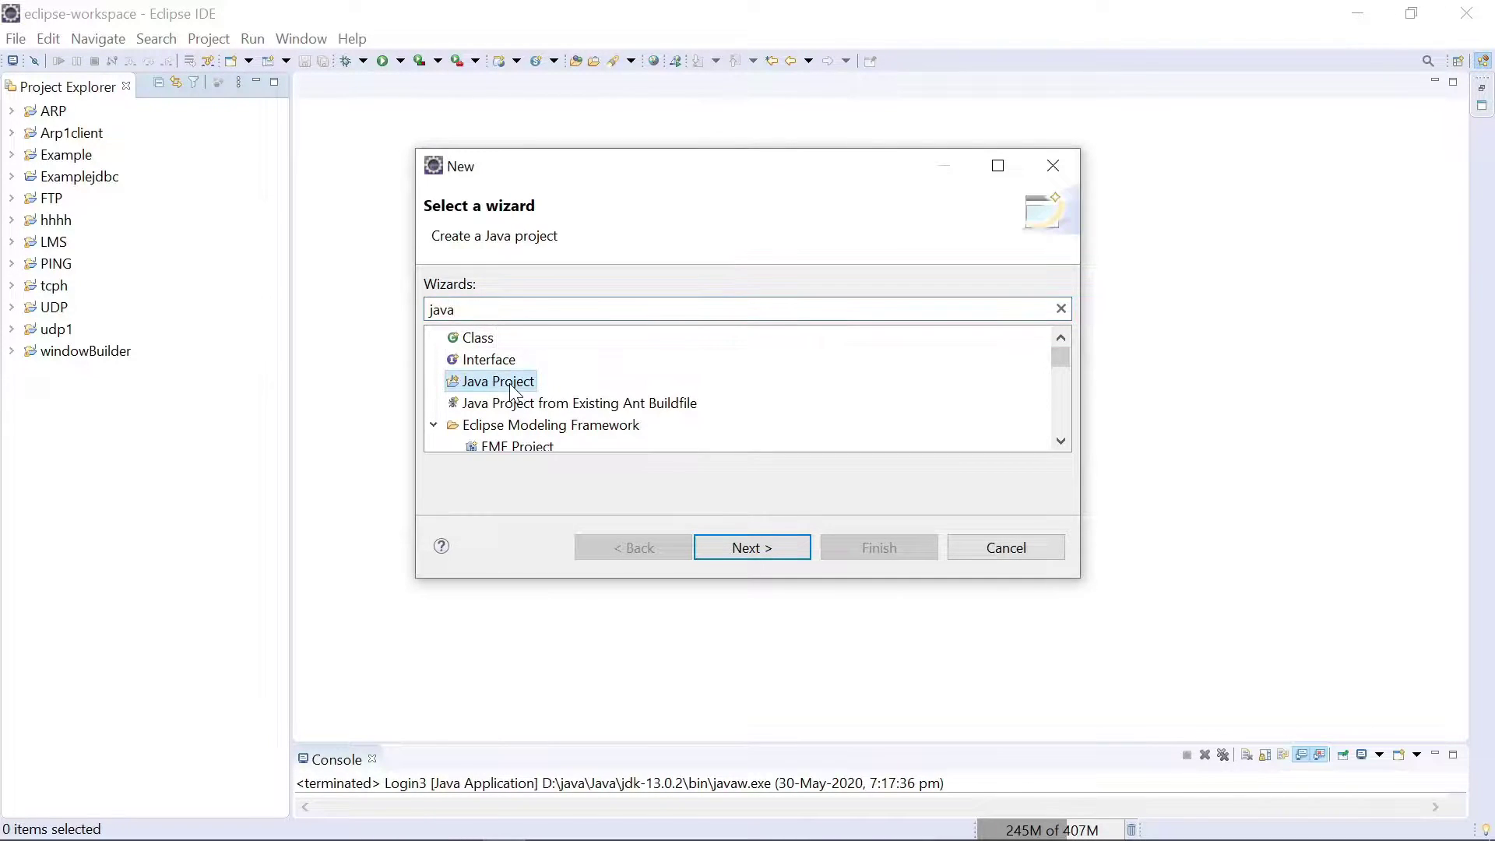
pyautogui.click(748, 549)
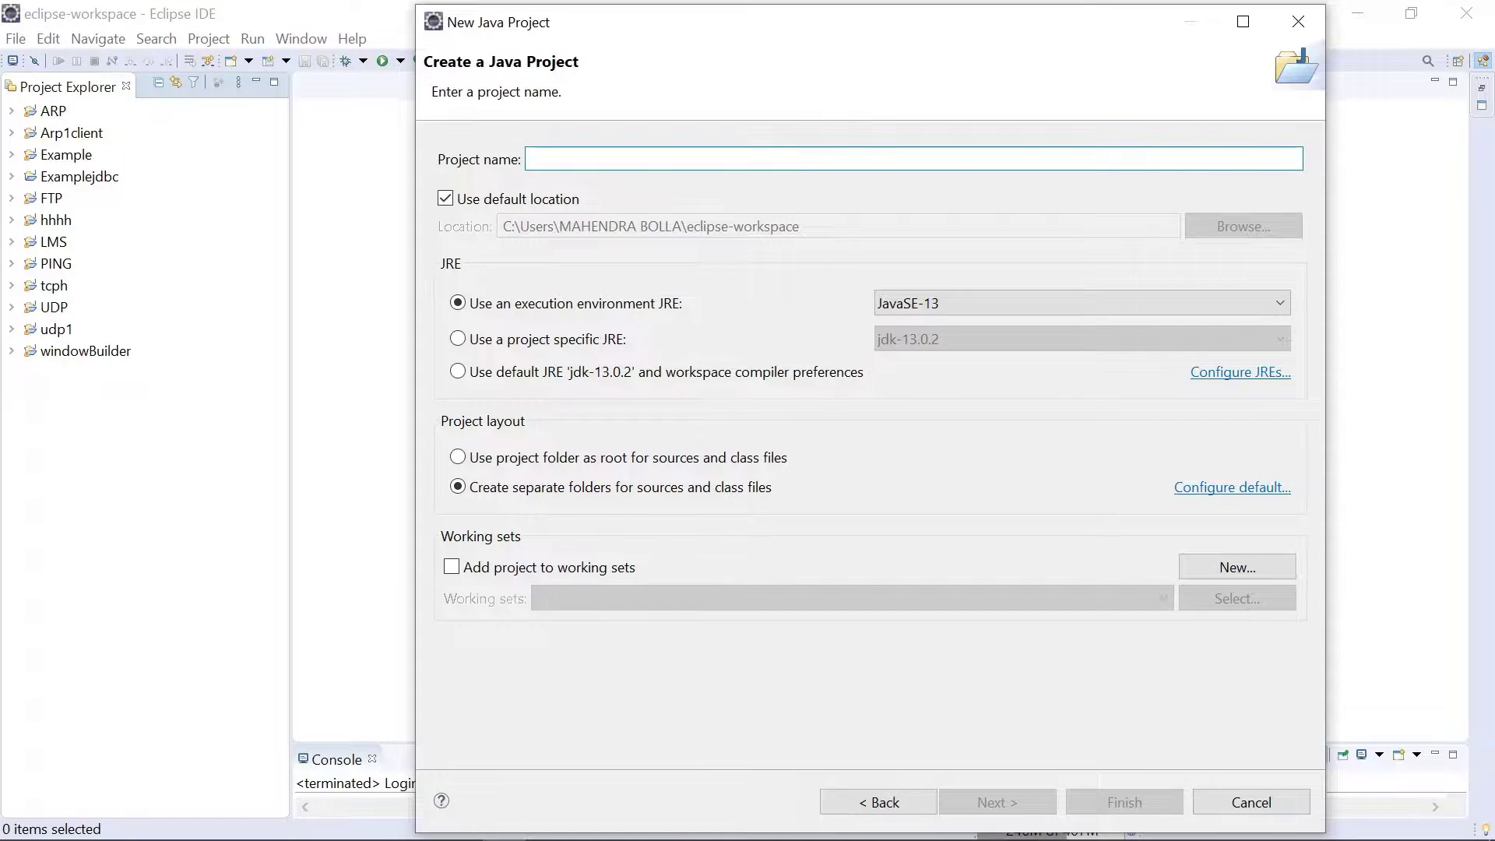
pyautogui.press('capslock')
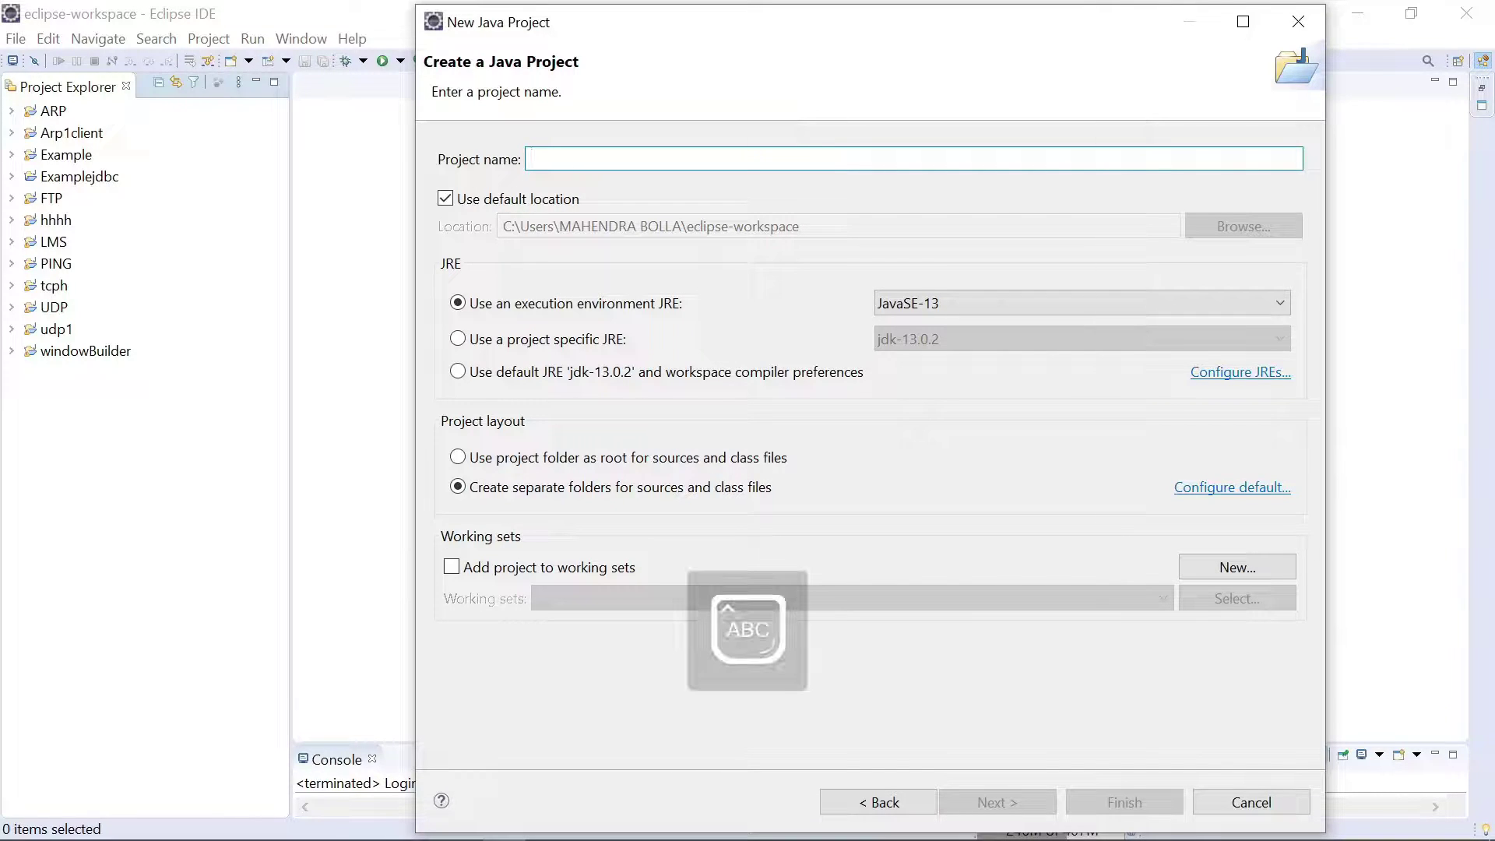
pyautogui.write('WIN')
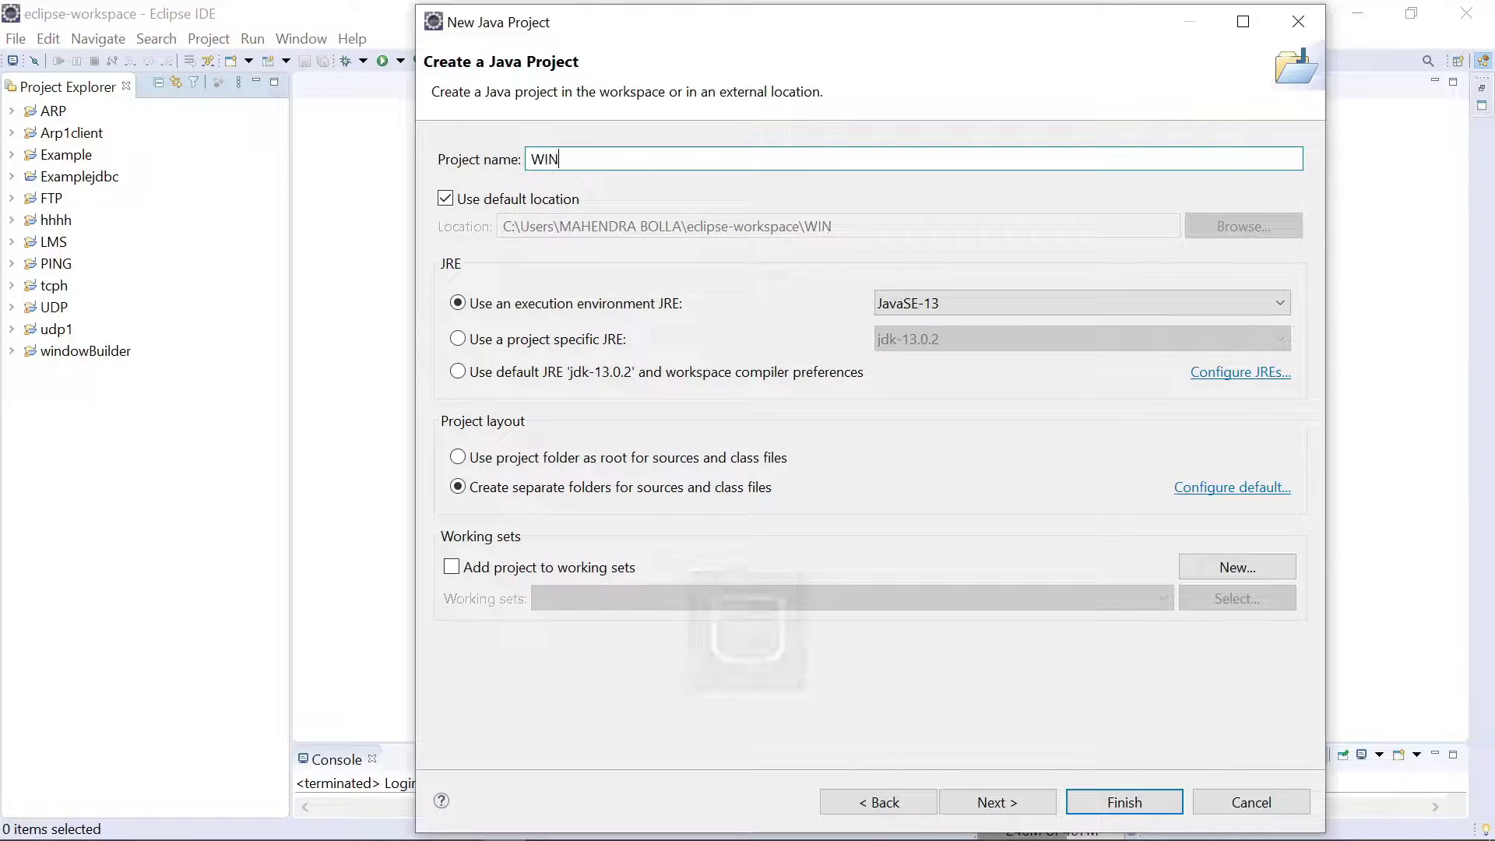
pyautogui.press('capslock')
pyautogui.press('BackSpace')
pyautogui.press('BackSpace')
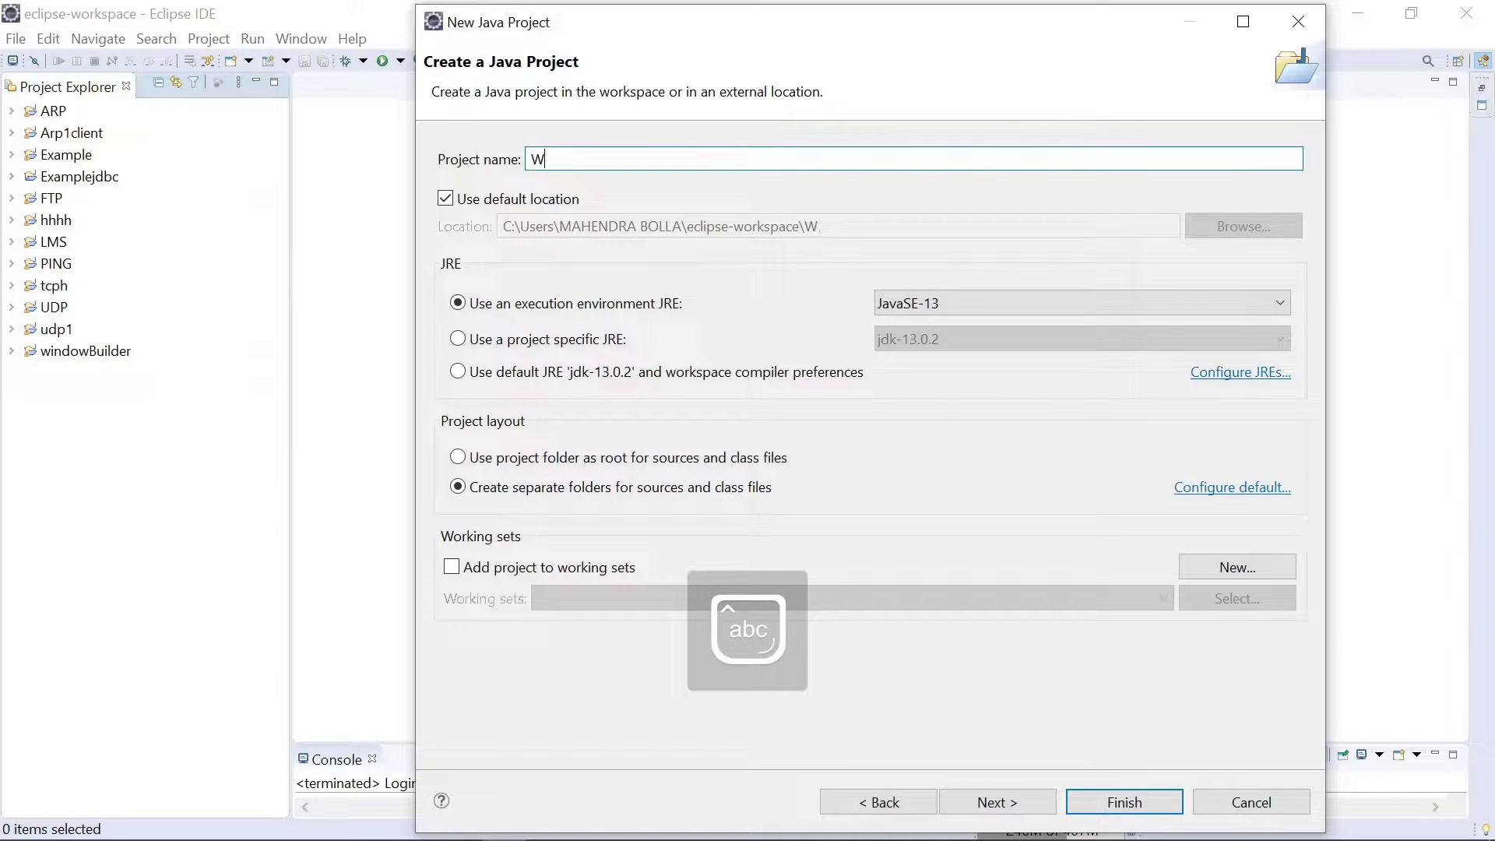
pyautogui.write('indow')
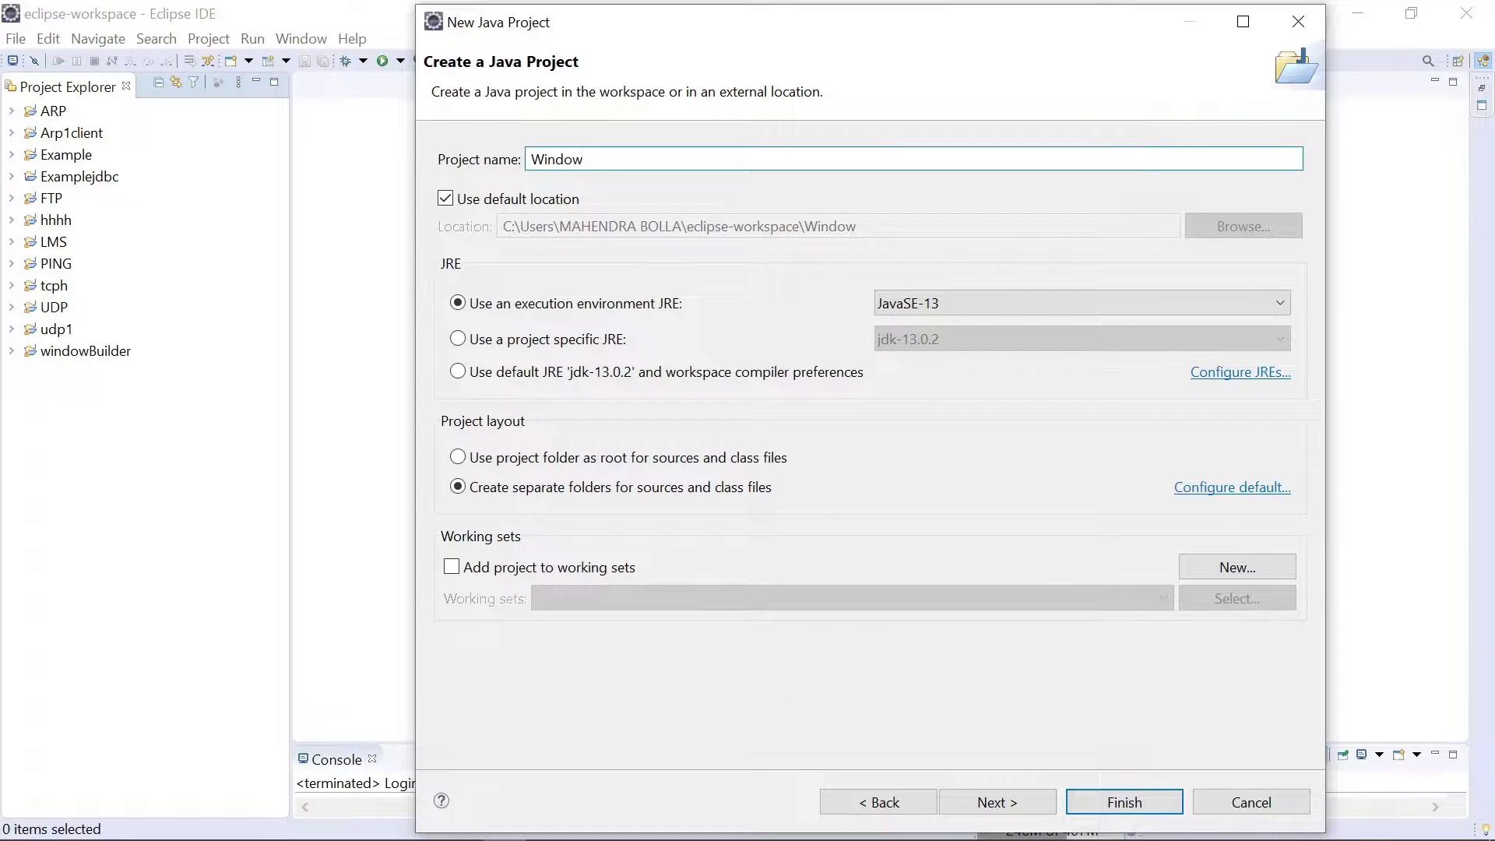
pyautogui.press('Return')
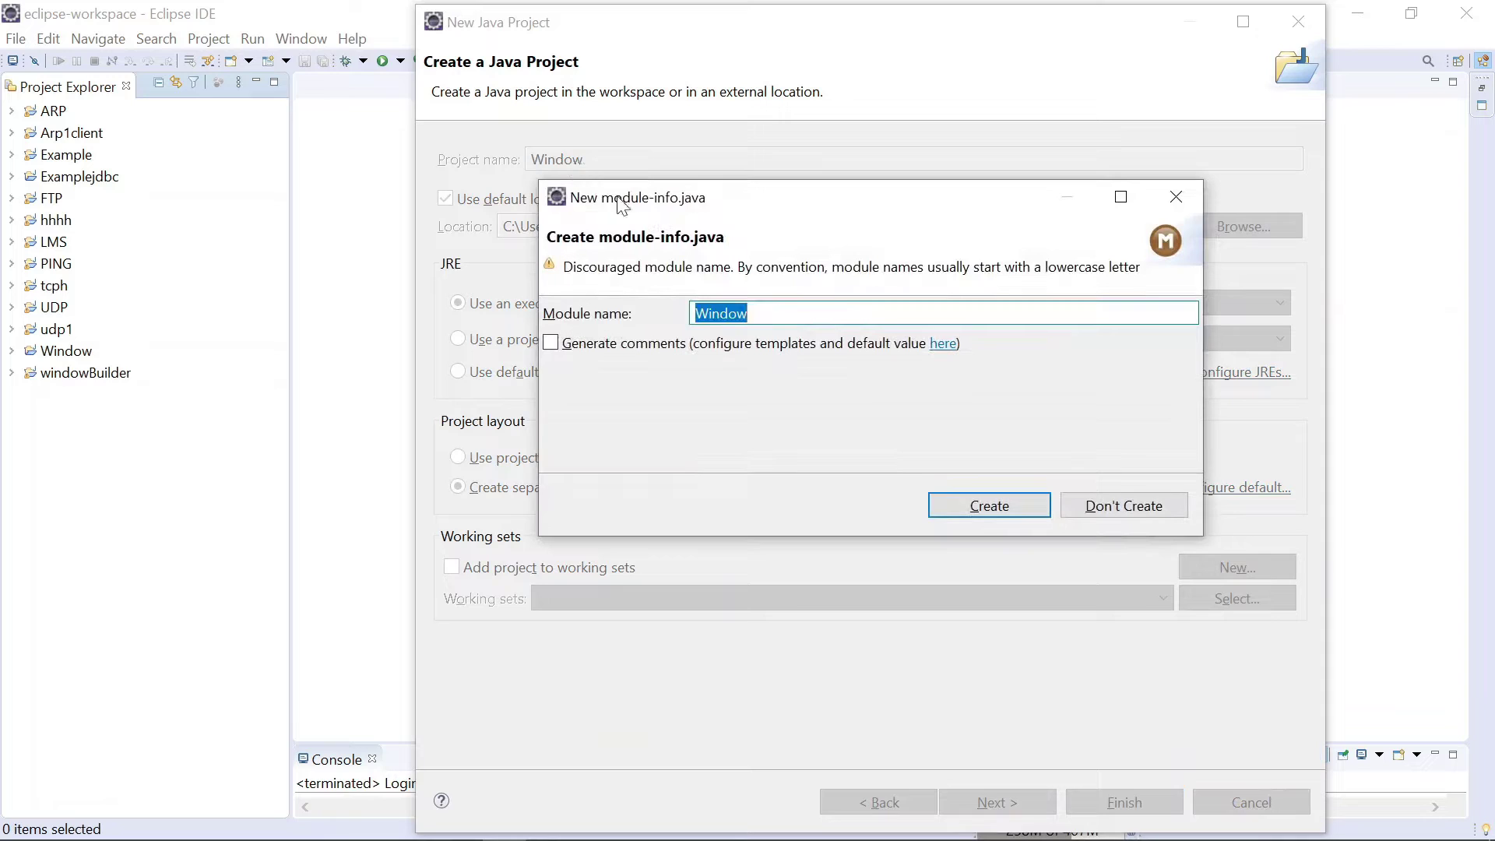
pyautogui.click(1103, 506)
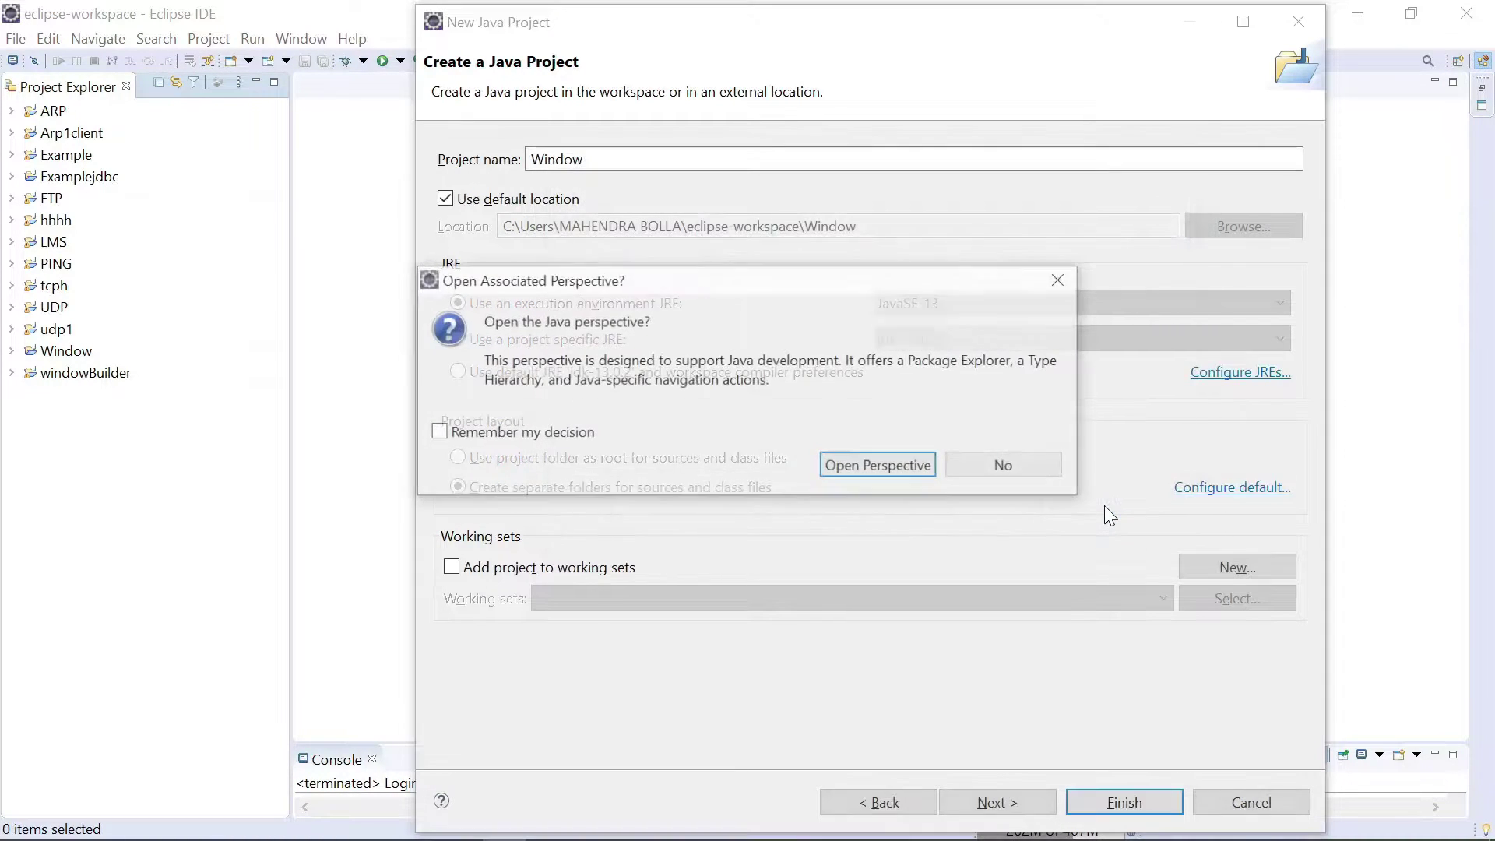
pyautogui.click(1002, 468)
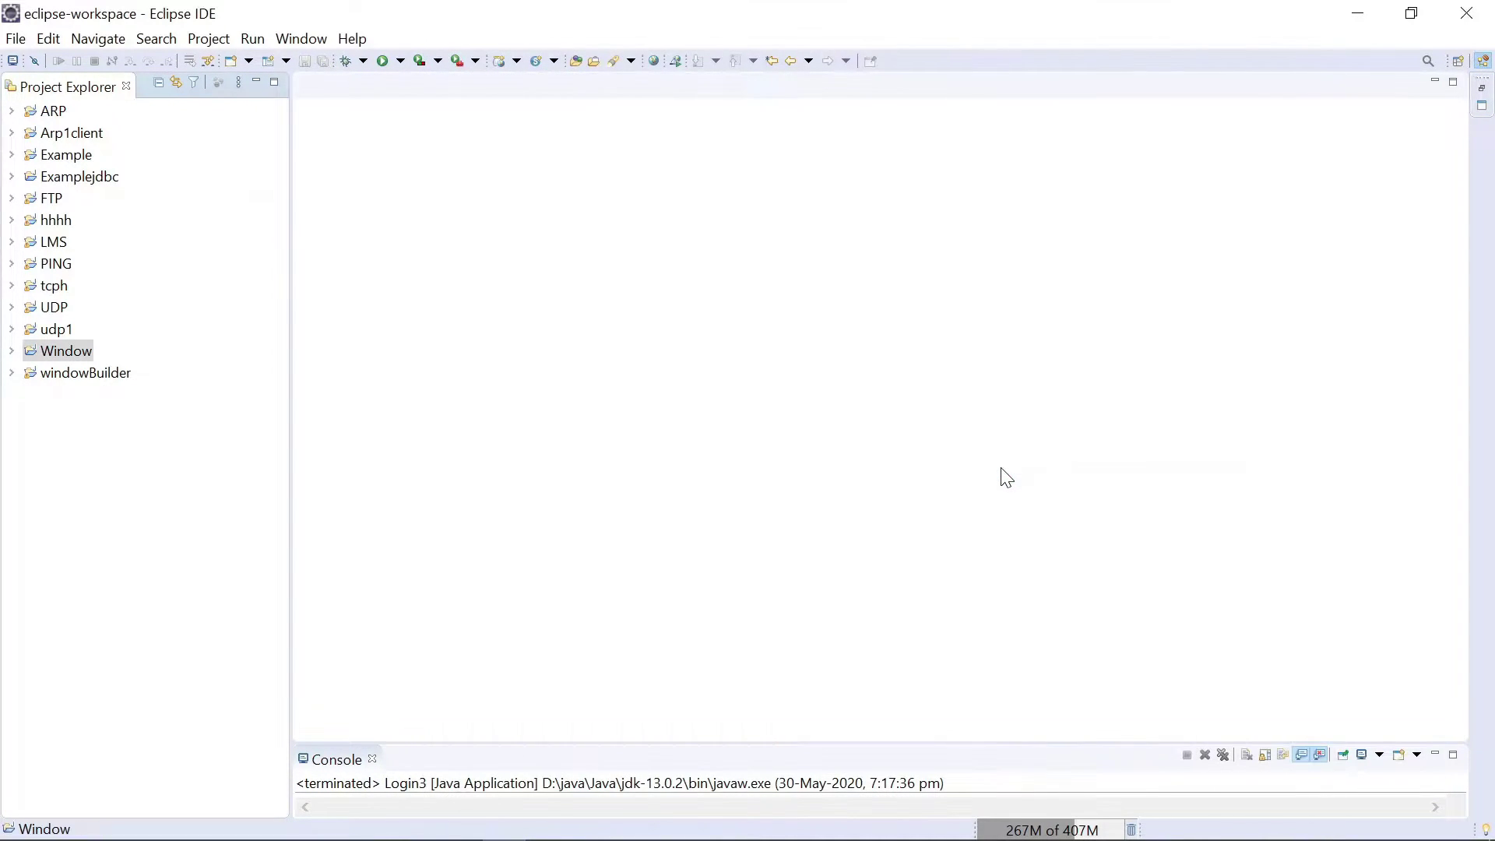
# Create the package 'com' under the Window project's src folder.
pyautogui.click(13, 351)
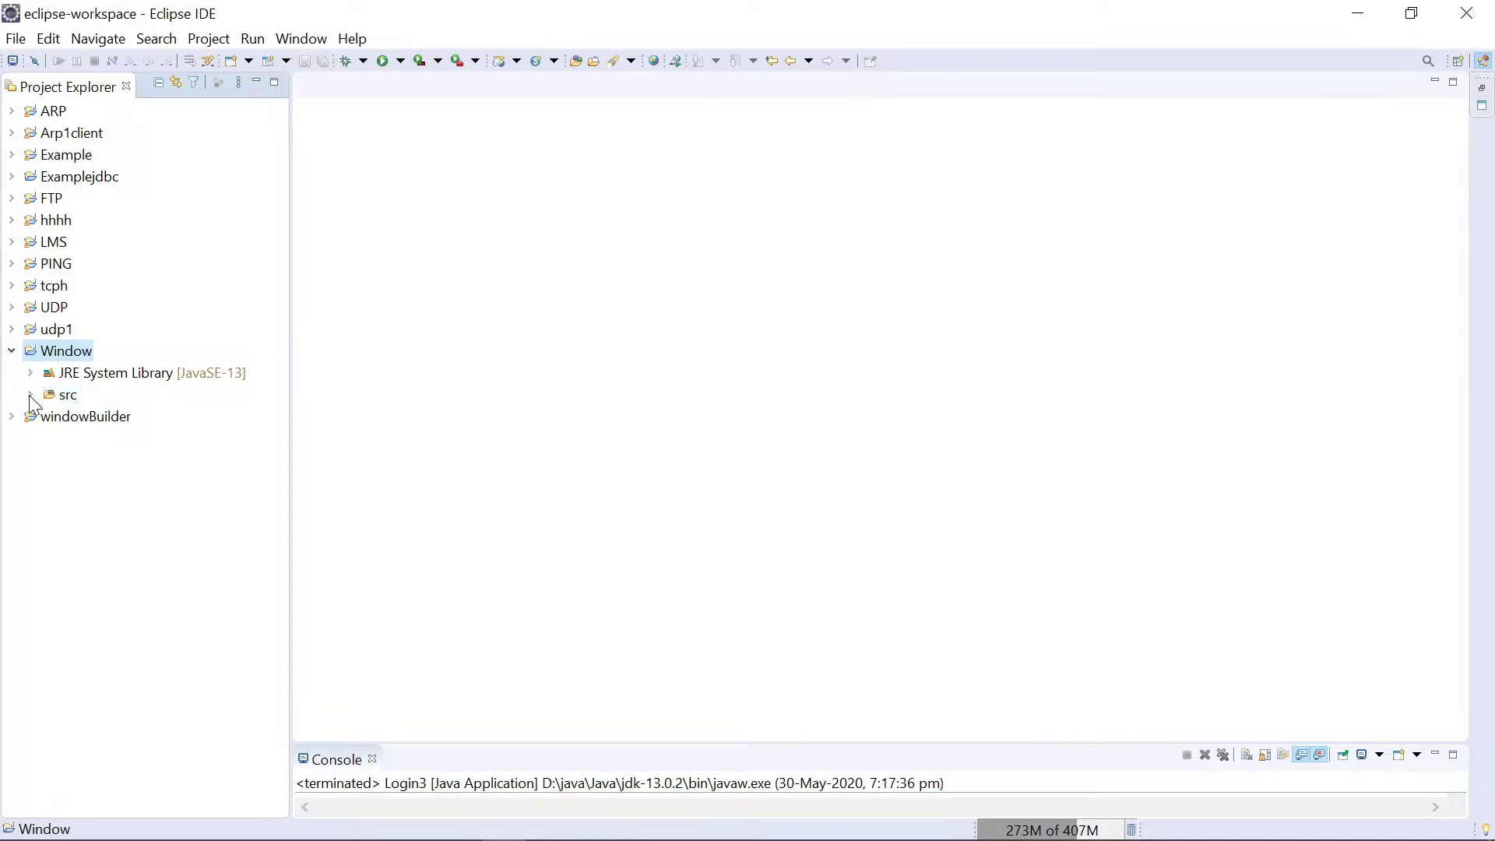
pyautogui.click(66, 397)
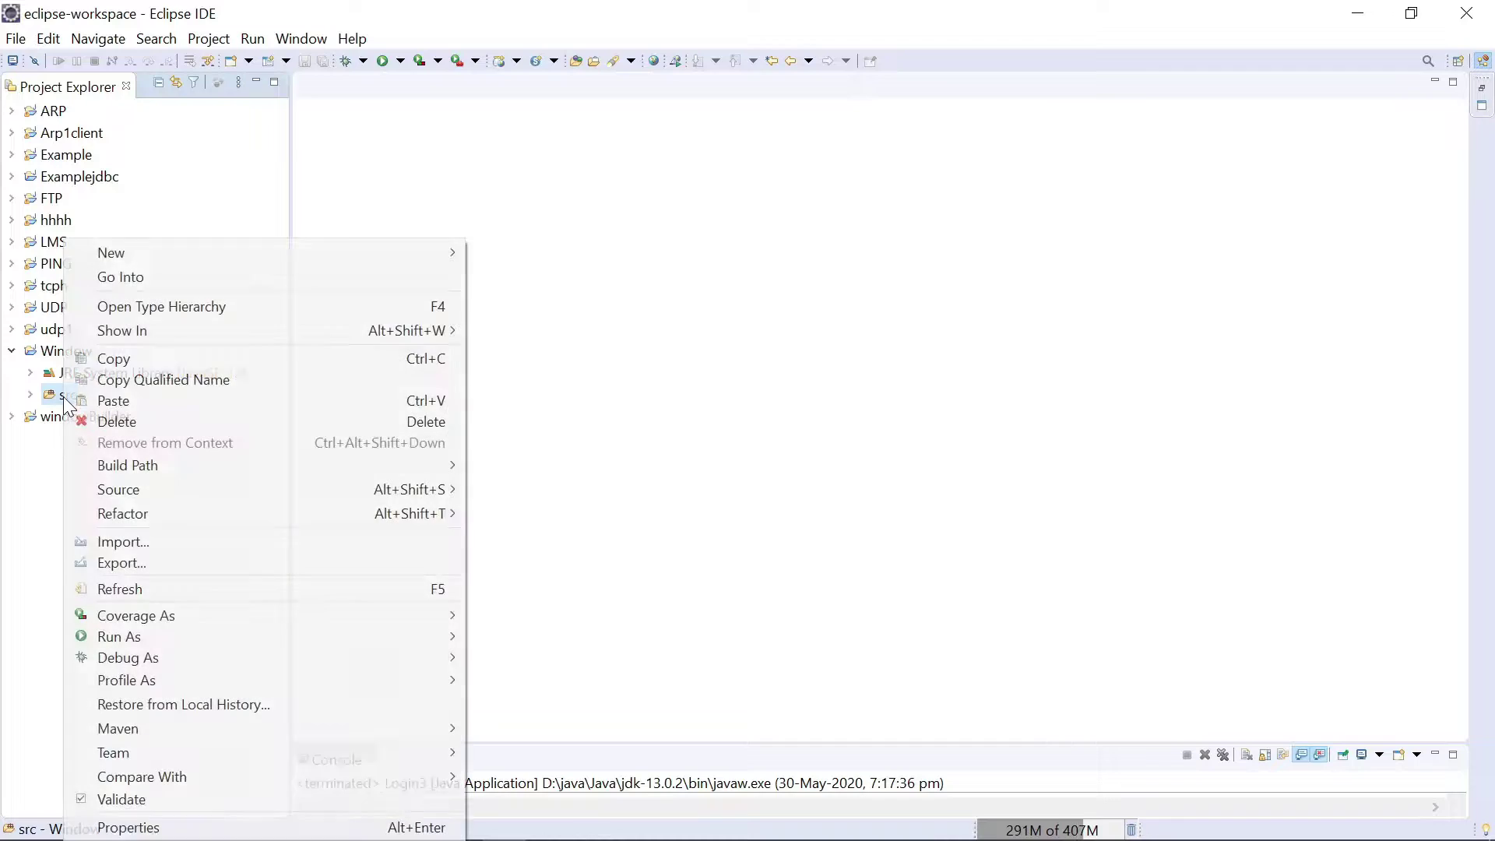
pyautogui.rightClick(65, 397)
pyautogui.moveTo(270, 252)
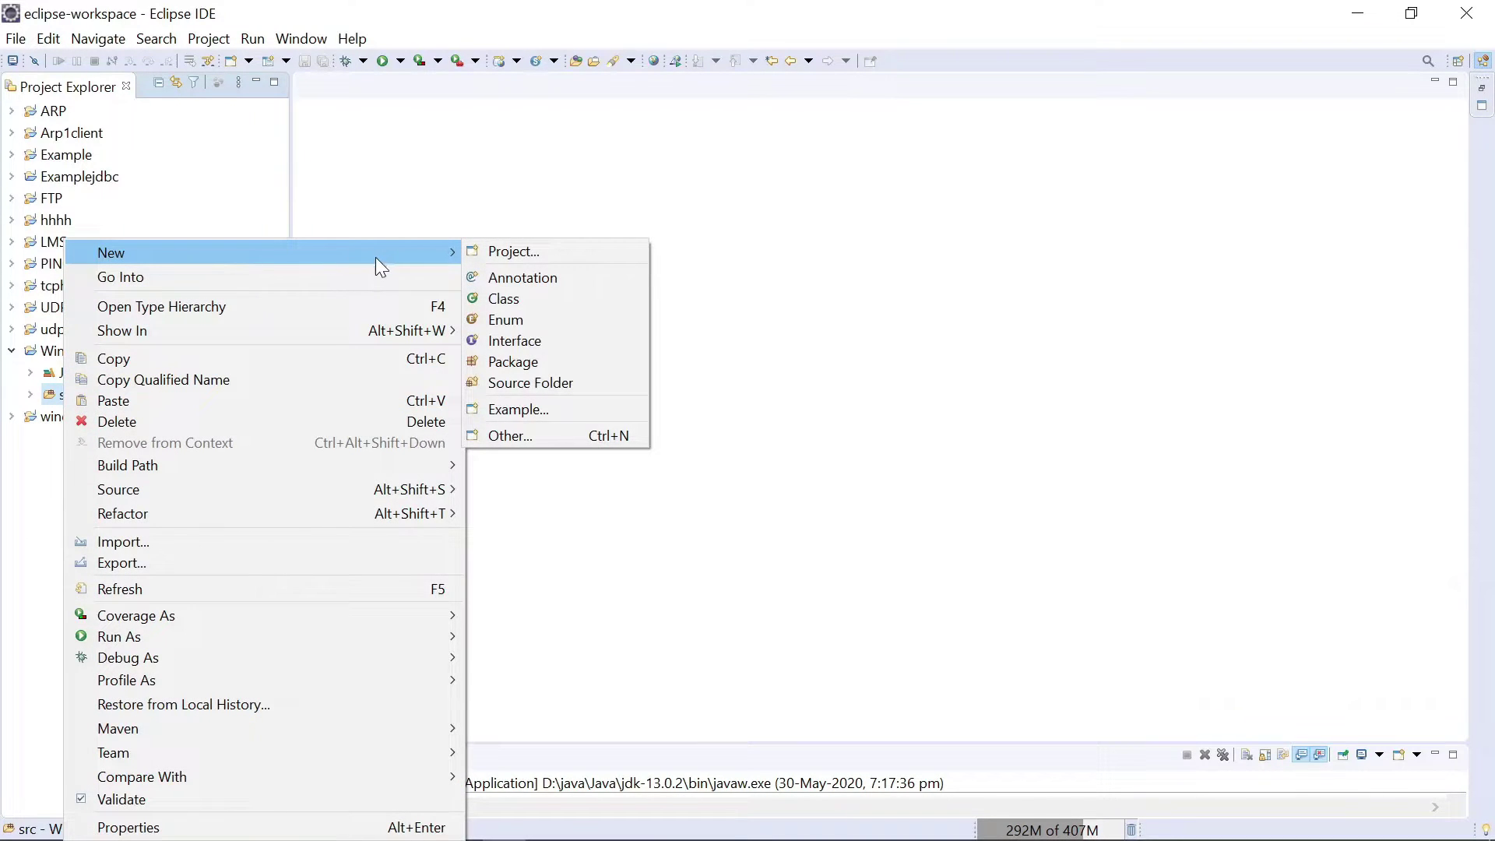
pyautogui.click(519, 362)
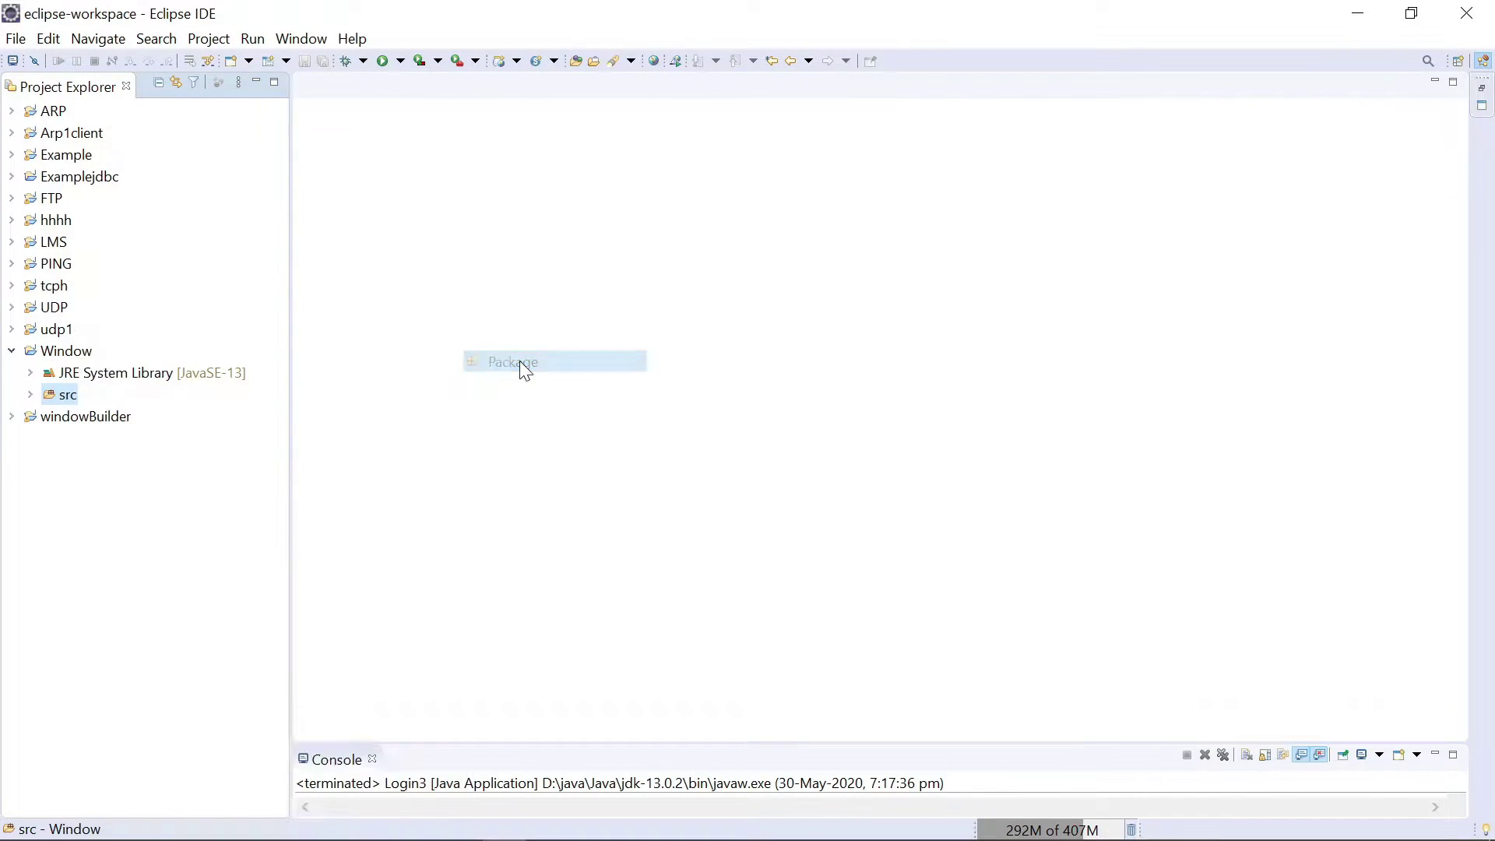
pyautogui.write('co')
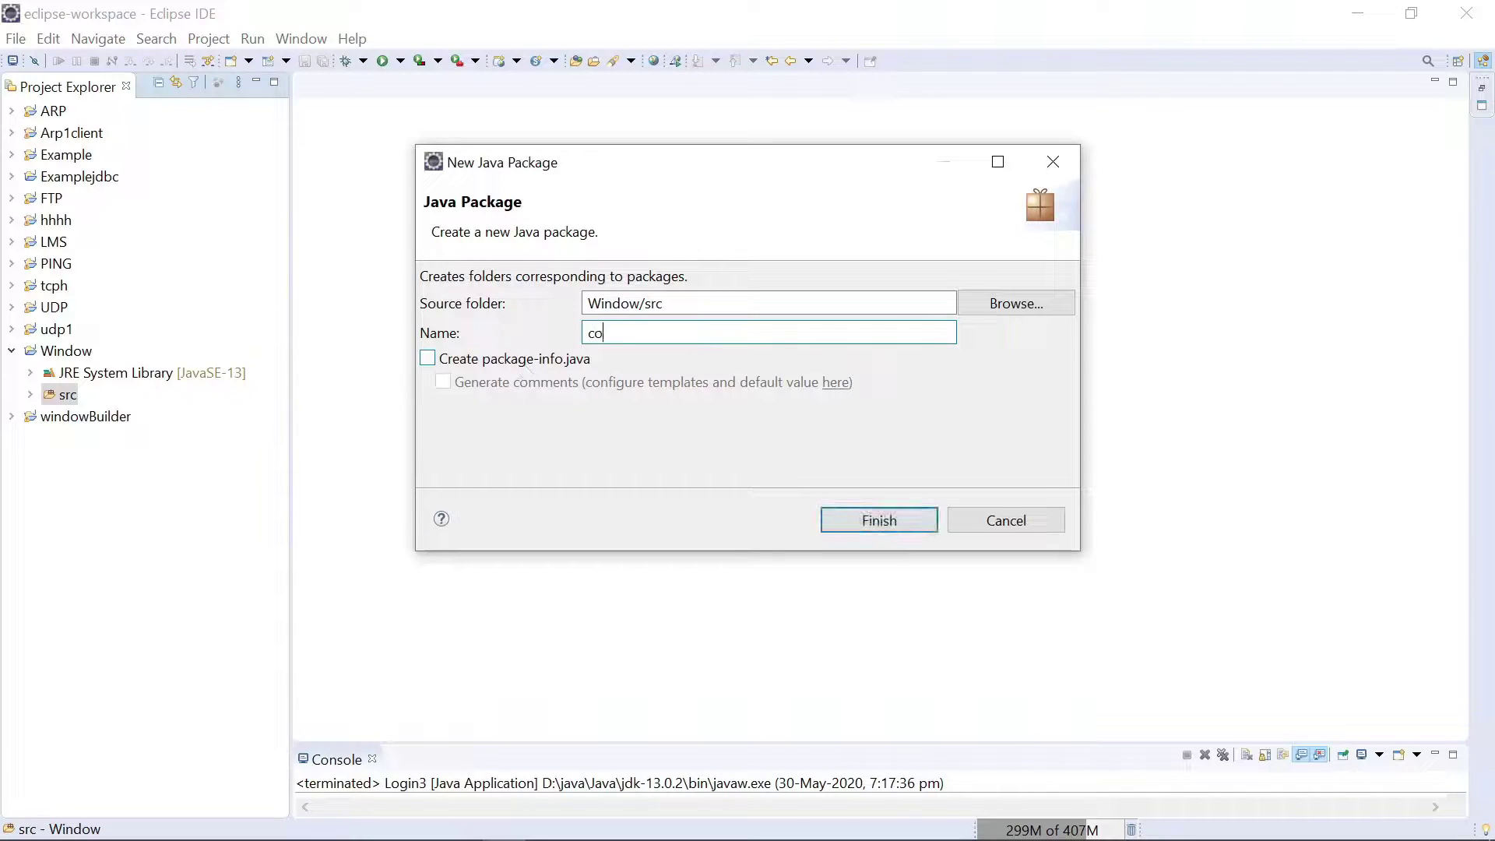
pyautogui.write('m')
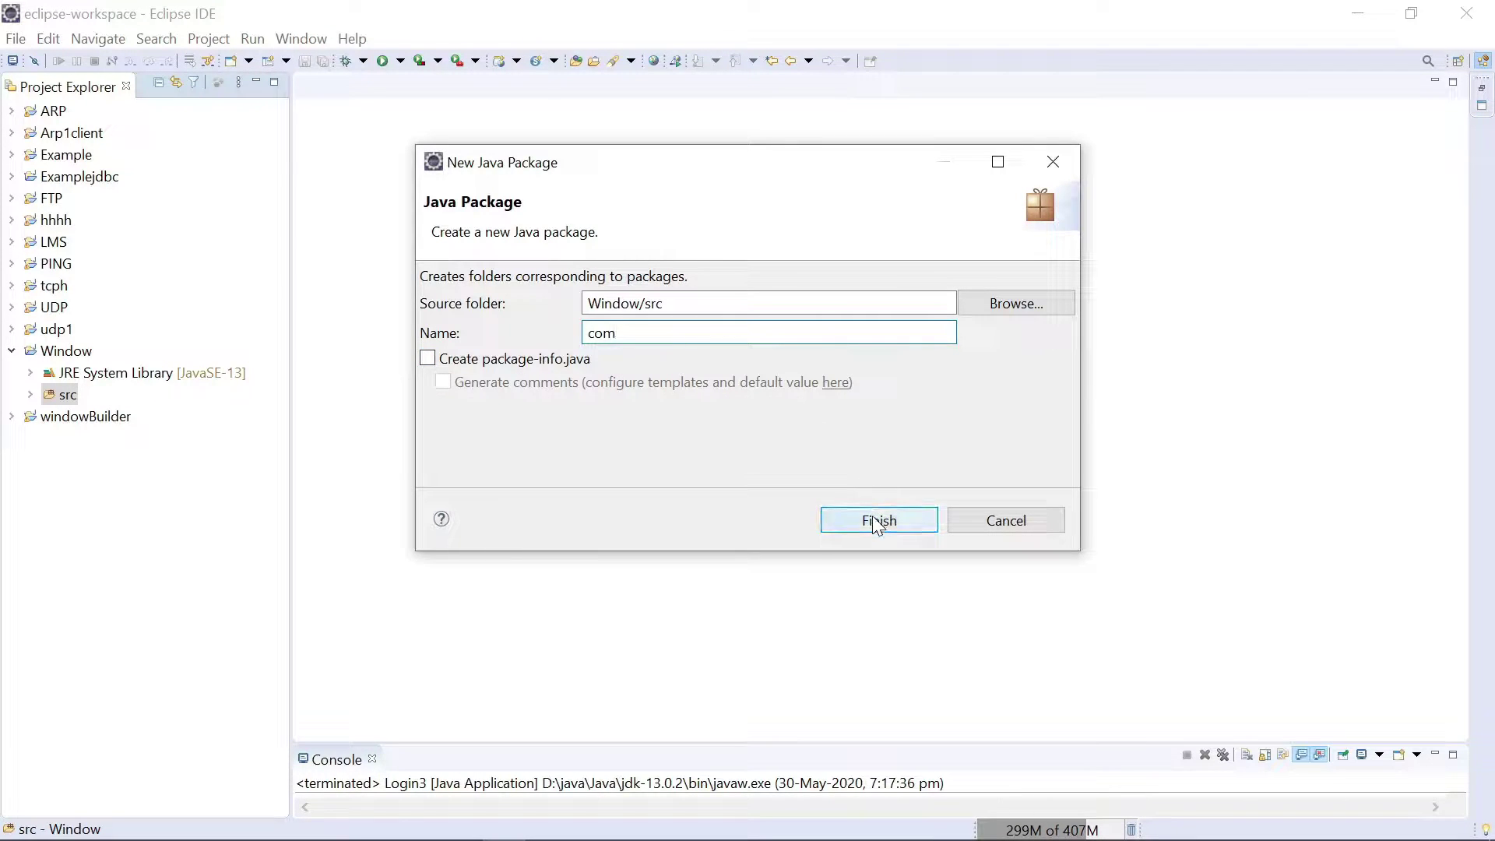
pyautogui.click(872, 515)
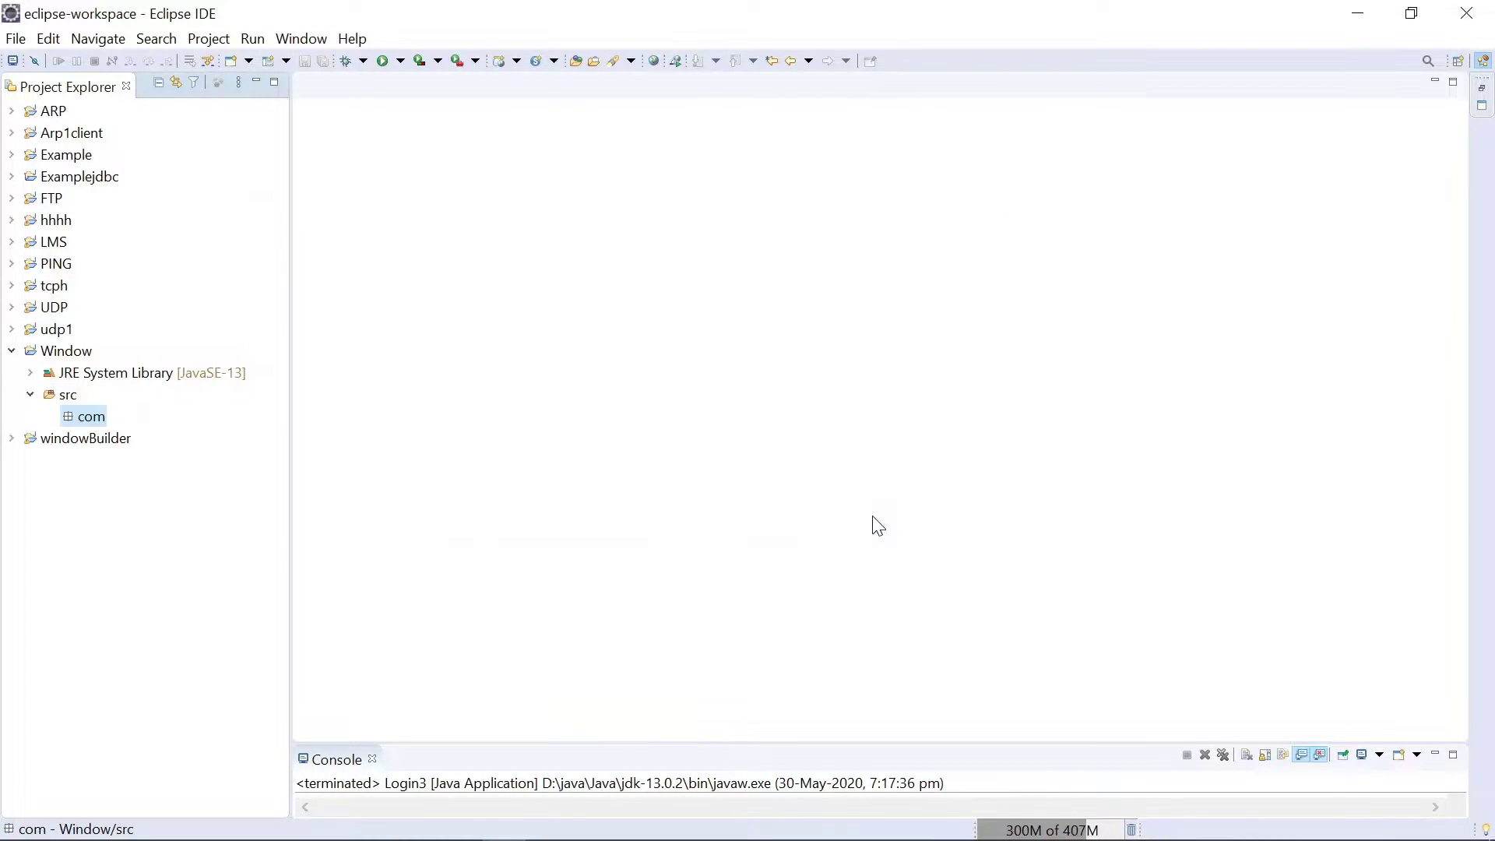
# Start the Swing Designer Application Window wizard in 'com', with the name LoginForm.
pyautogui.rightClick(96, 427)
pyautogui.moveTo(292, 276)
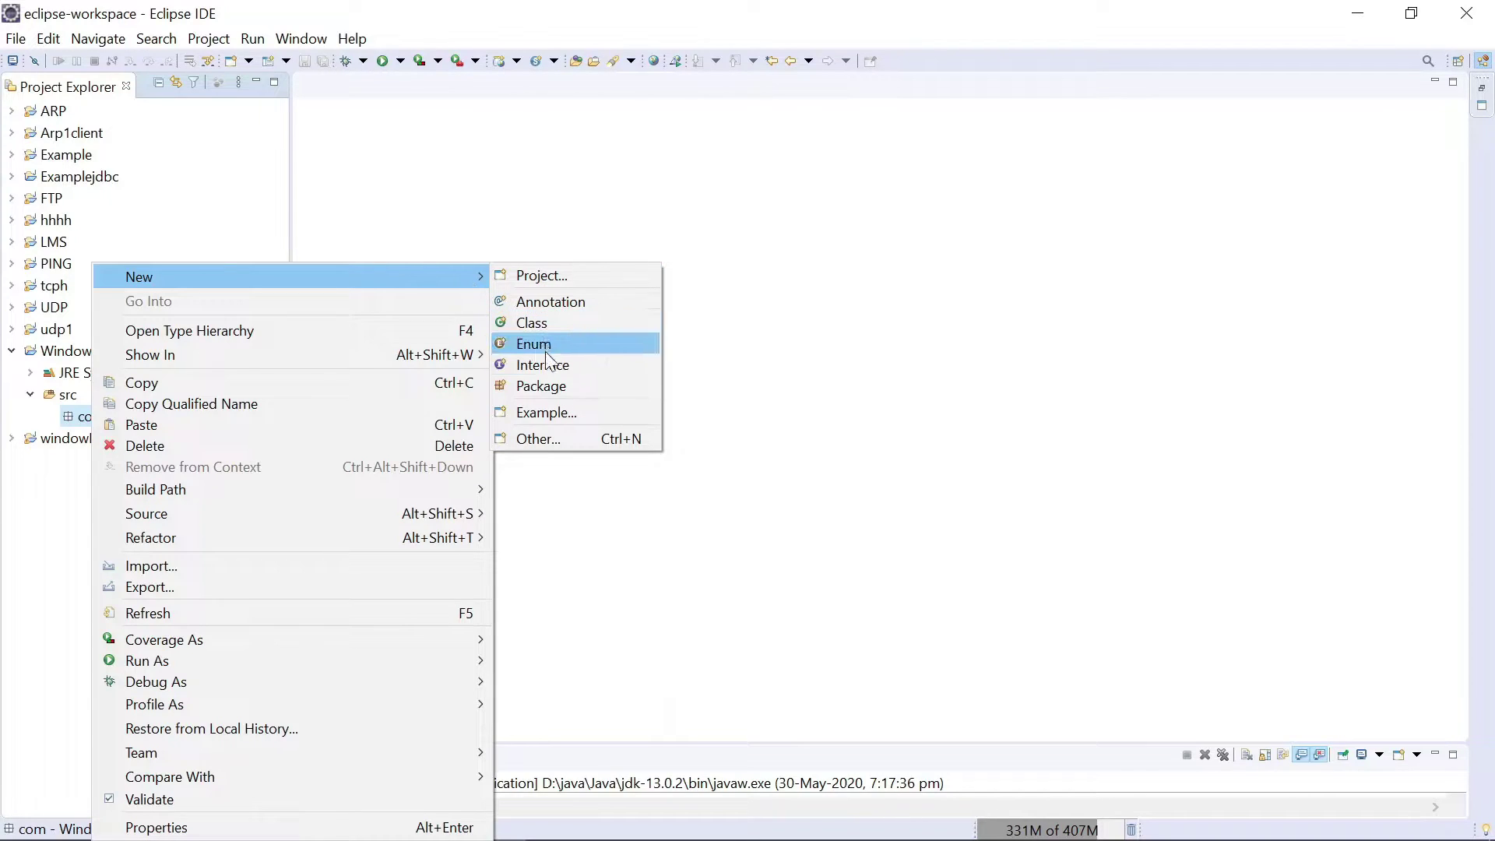
pyautogui.click(550, 442)
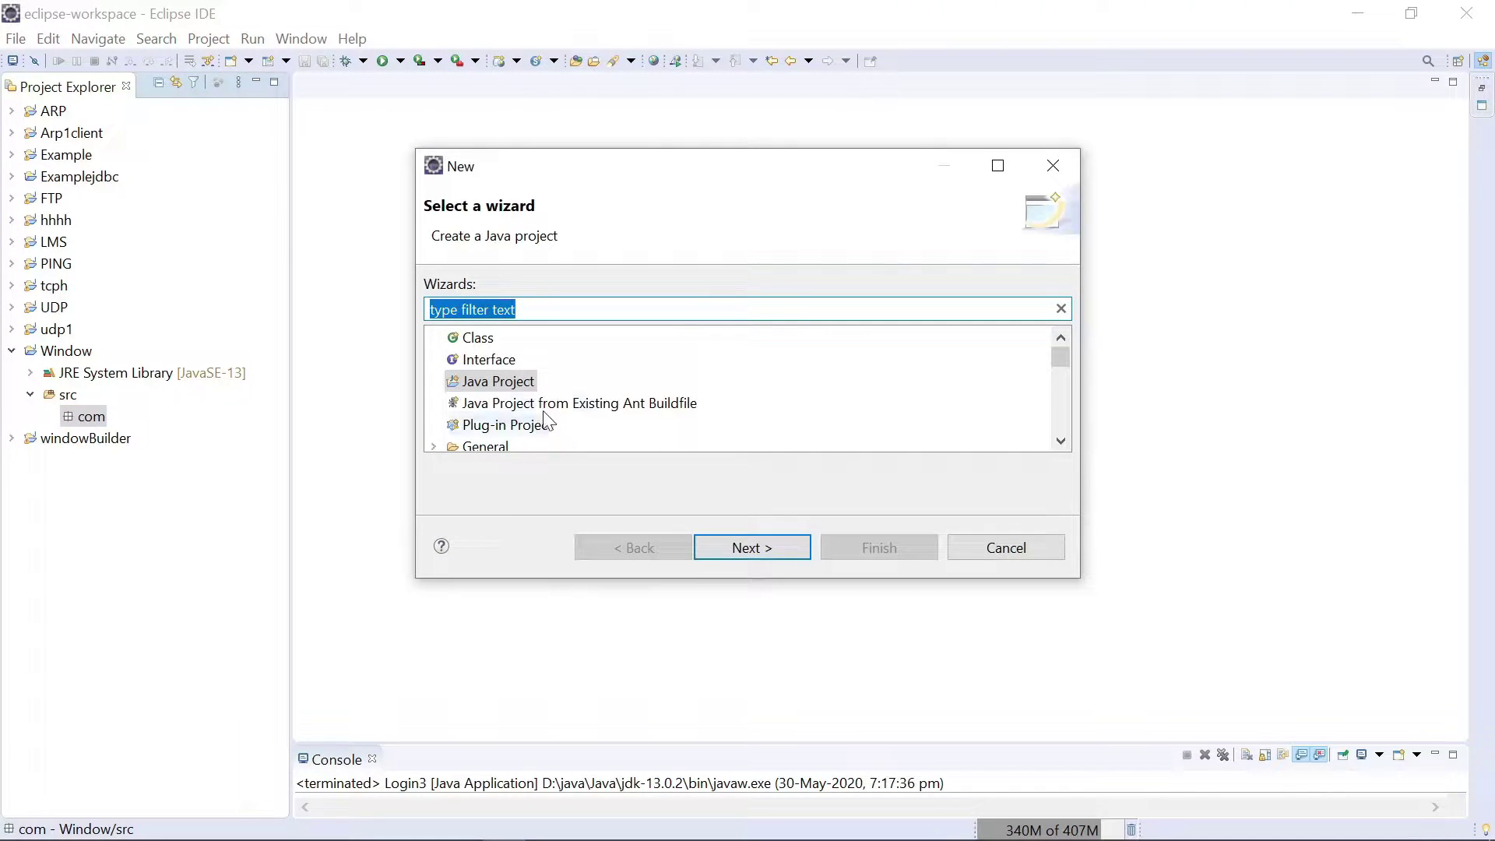
pyautogui.write('w')
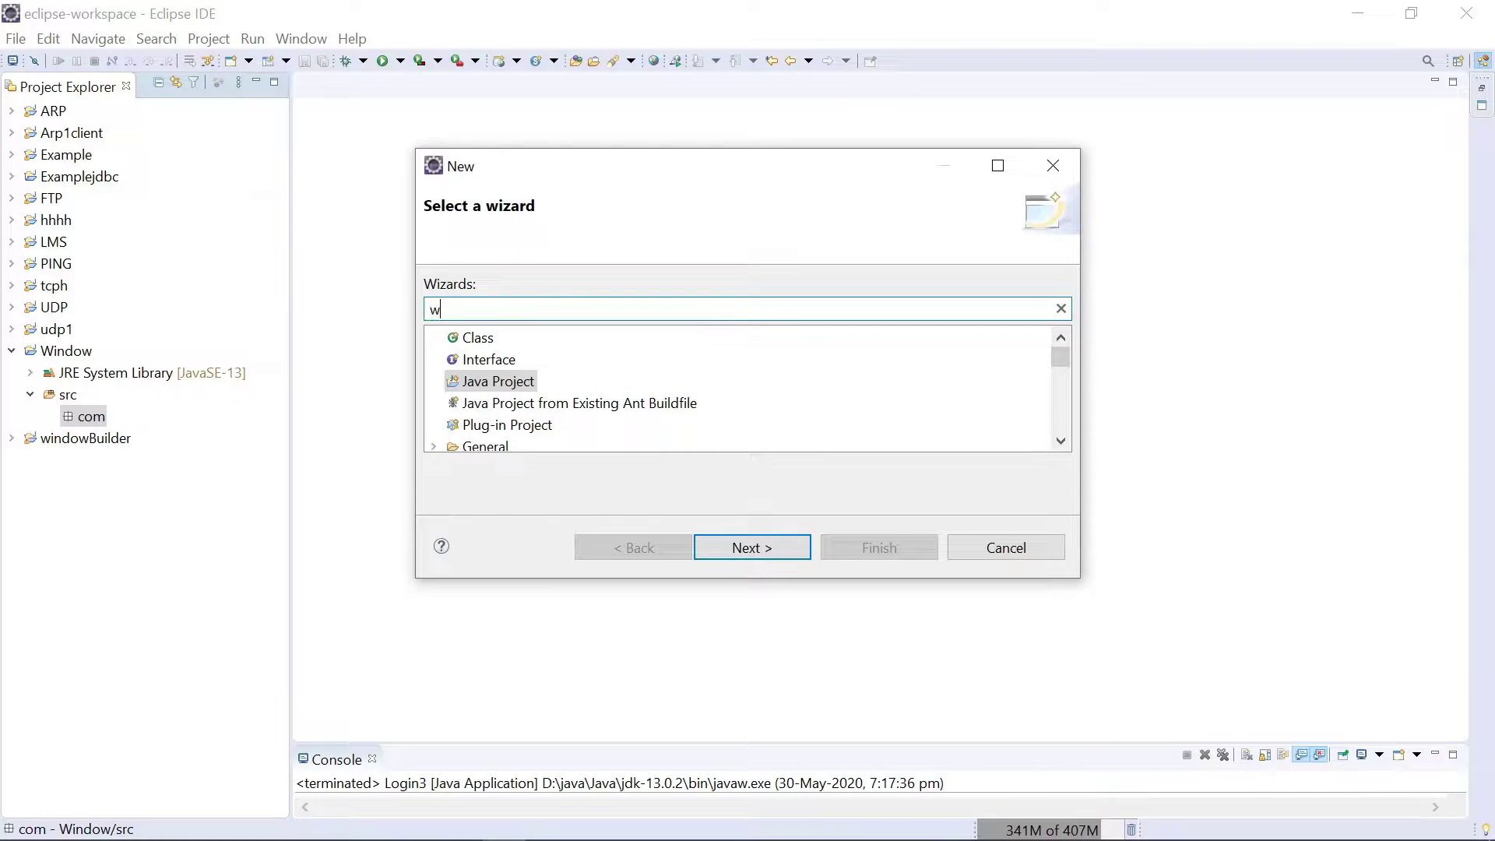
pyautogui.write('indow')
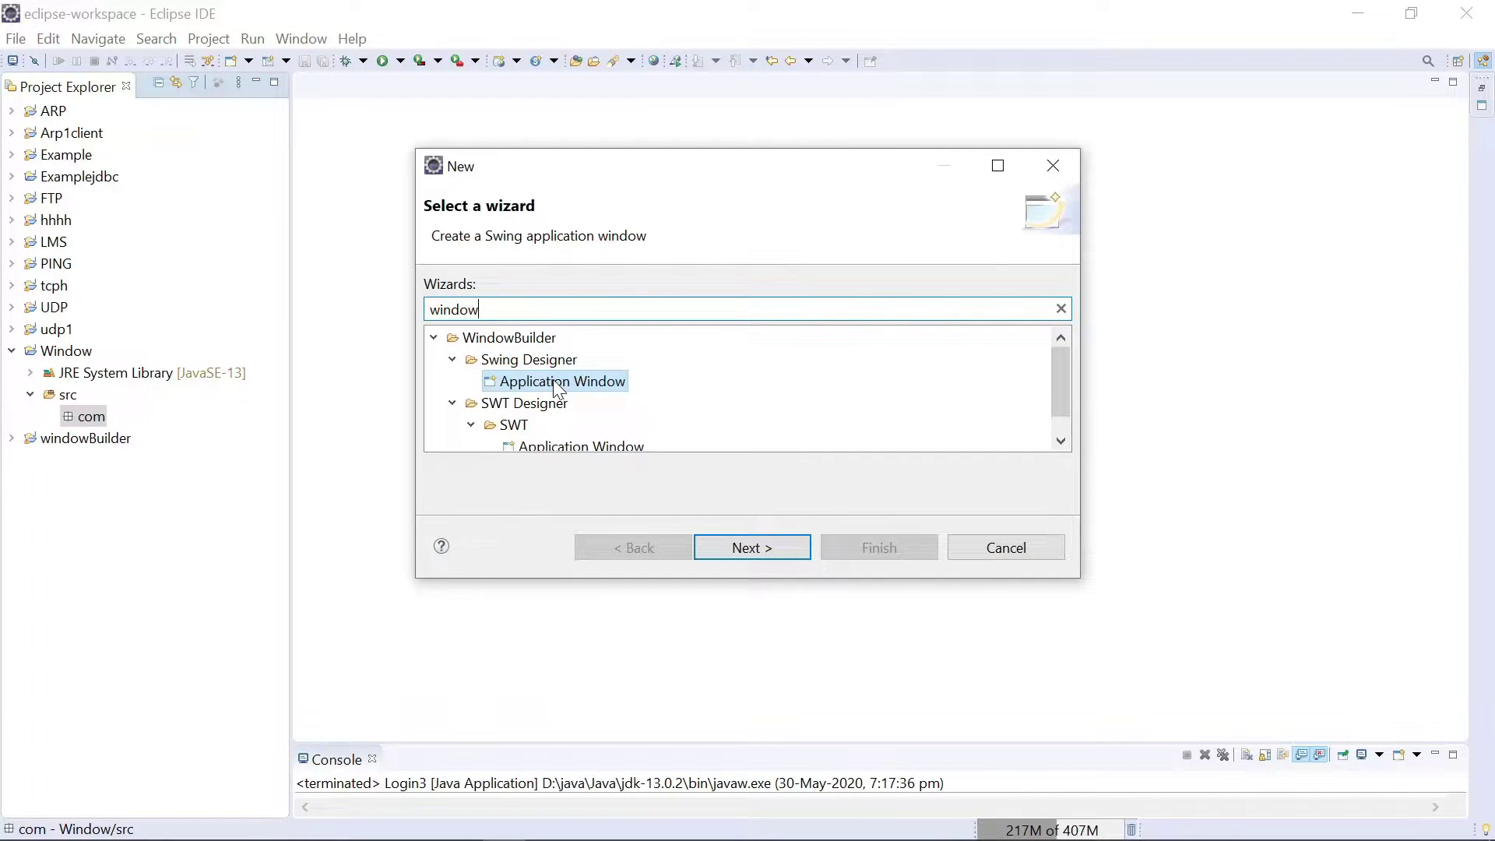
pyautogui.doubleClick(553, 380)
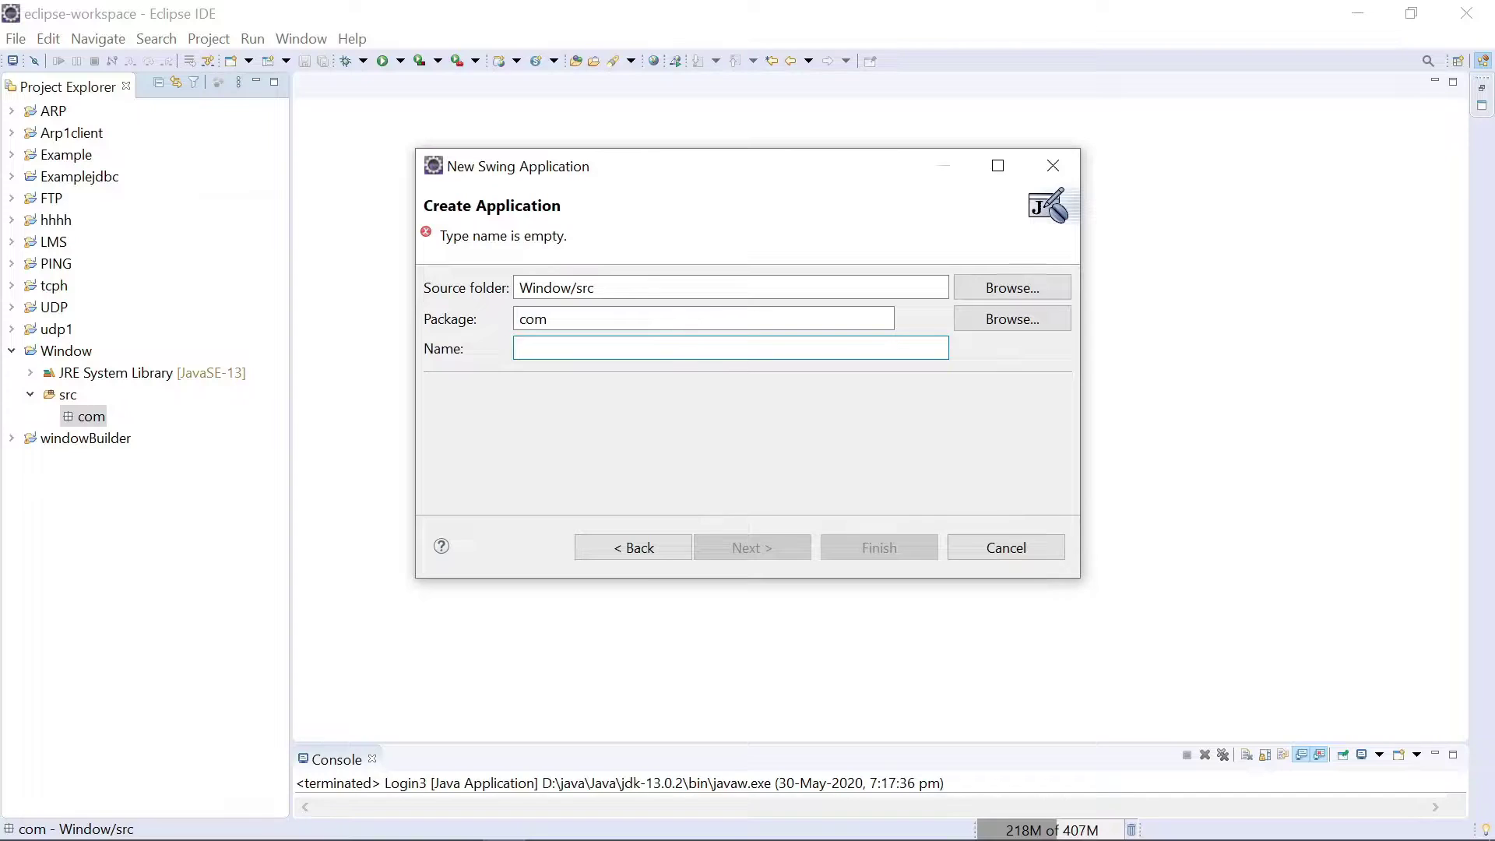
pyautogui.write('LoginForm')
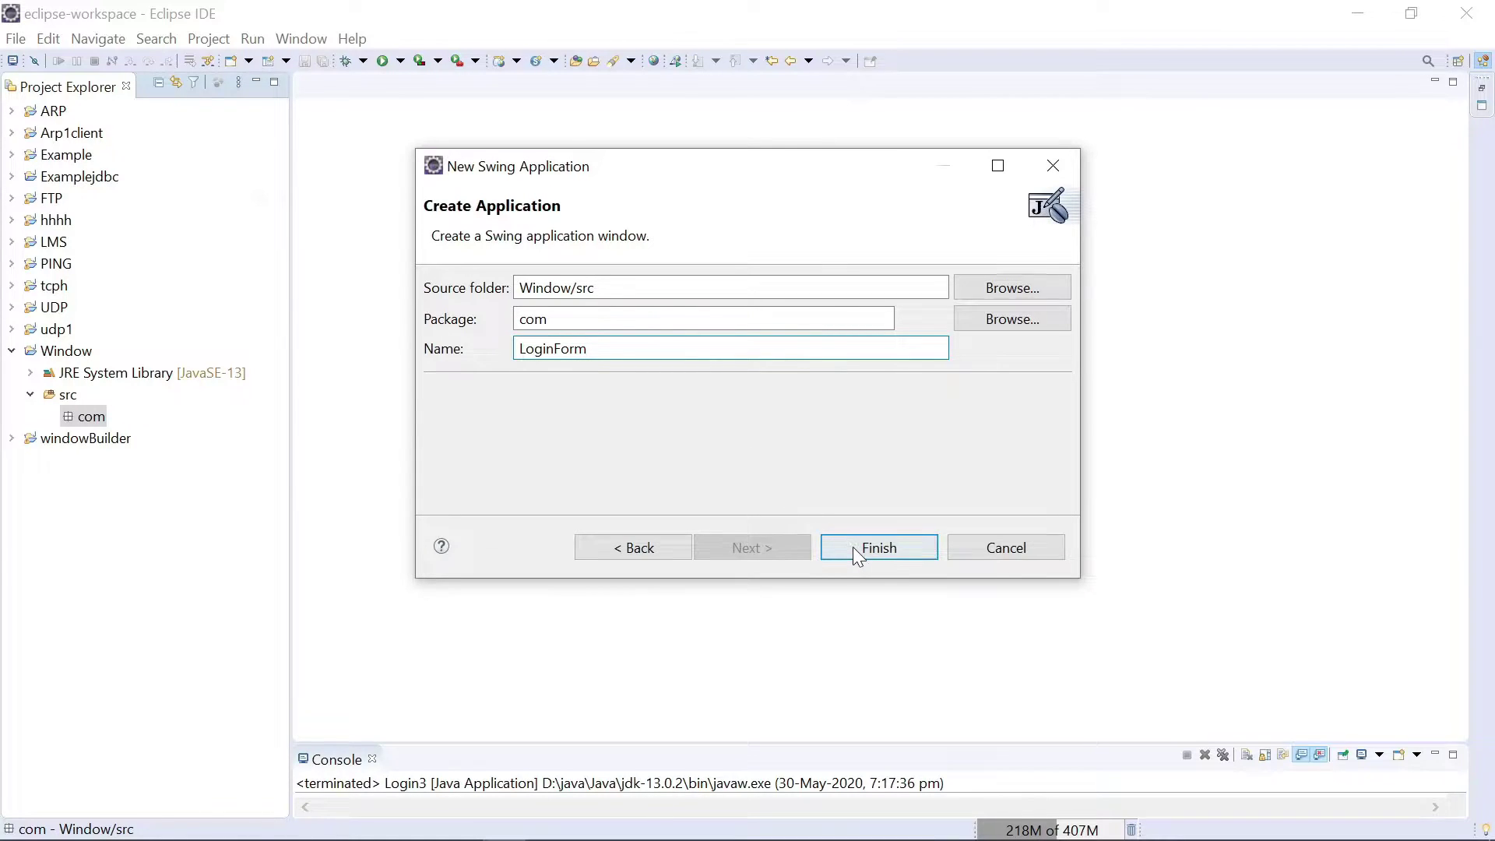
# Create the LoginForm class, run it to view the empty window, then close it.
pyautogui.click(856, 548)
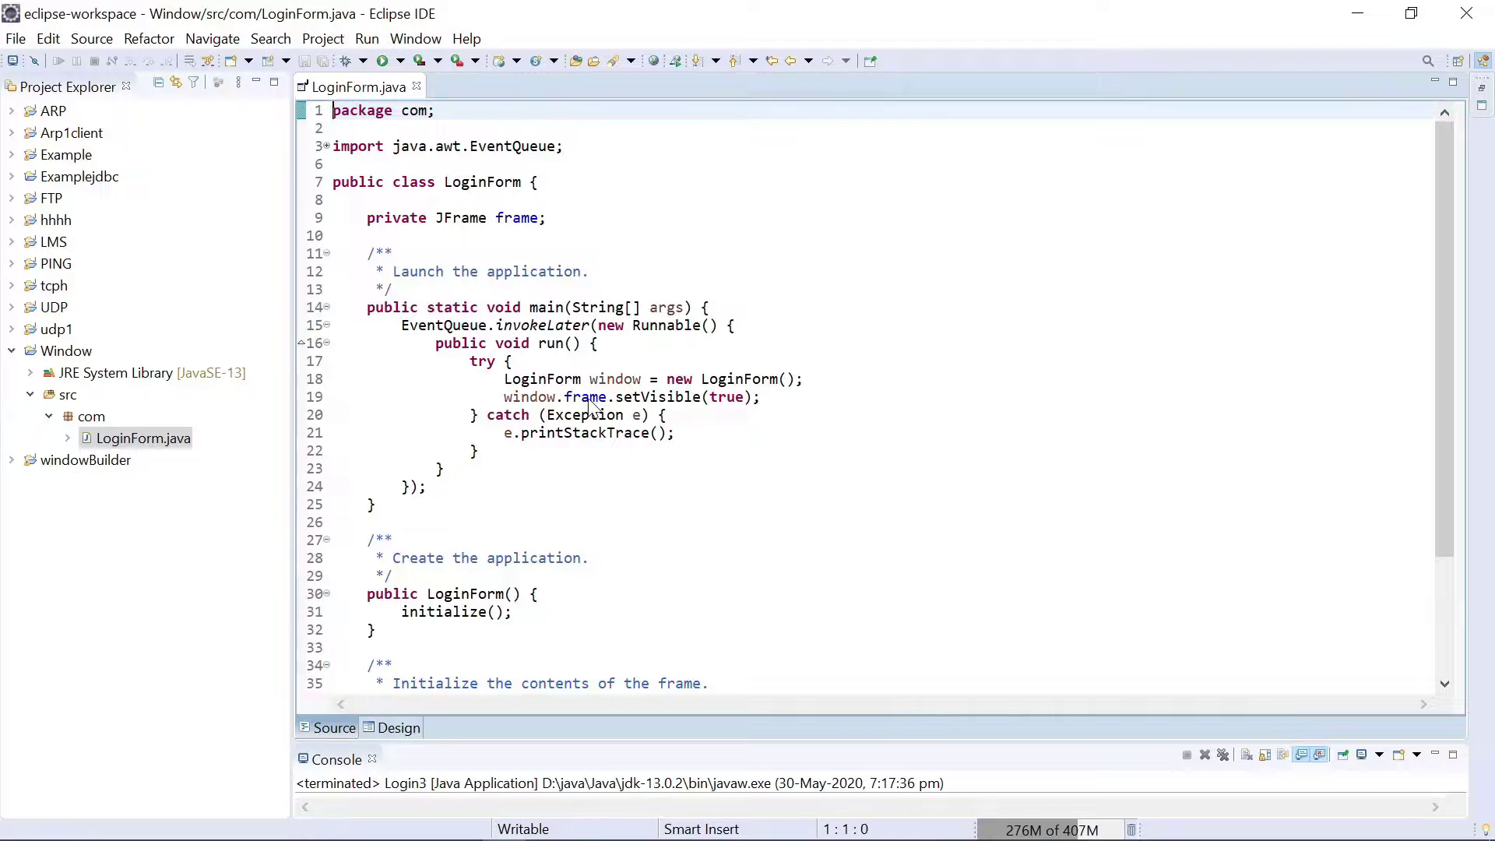
pyautogui.scroll(-4, 598, 403)
pyautogui.scroll(4, 865, 397)
pyautogui.scroll(-4, 864, 398)
pyautogui.scroll(4, 865, 397)
pyautogui.scroll(-4, 864, 398)
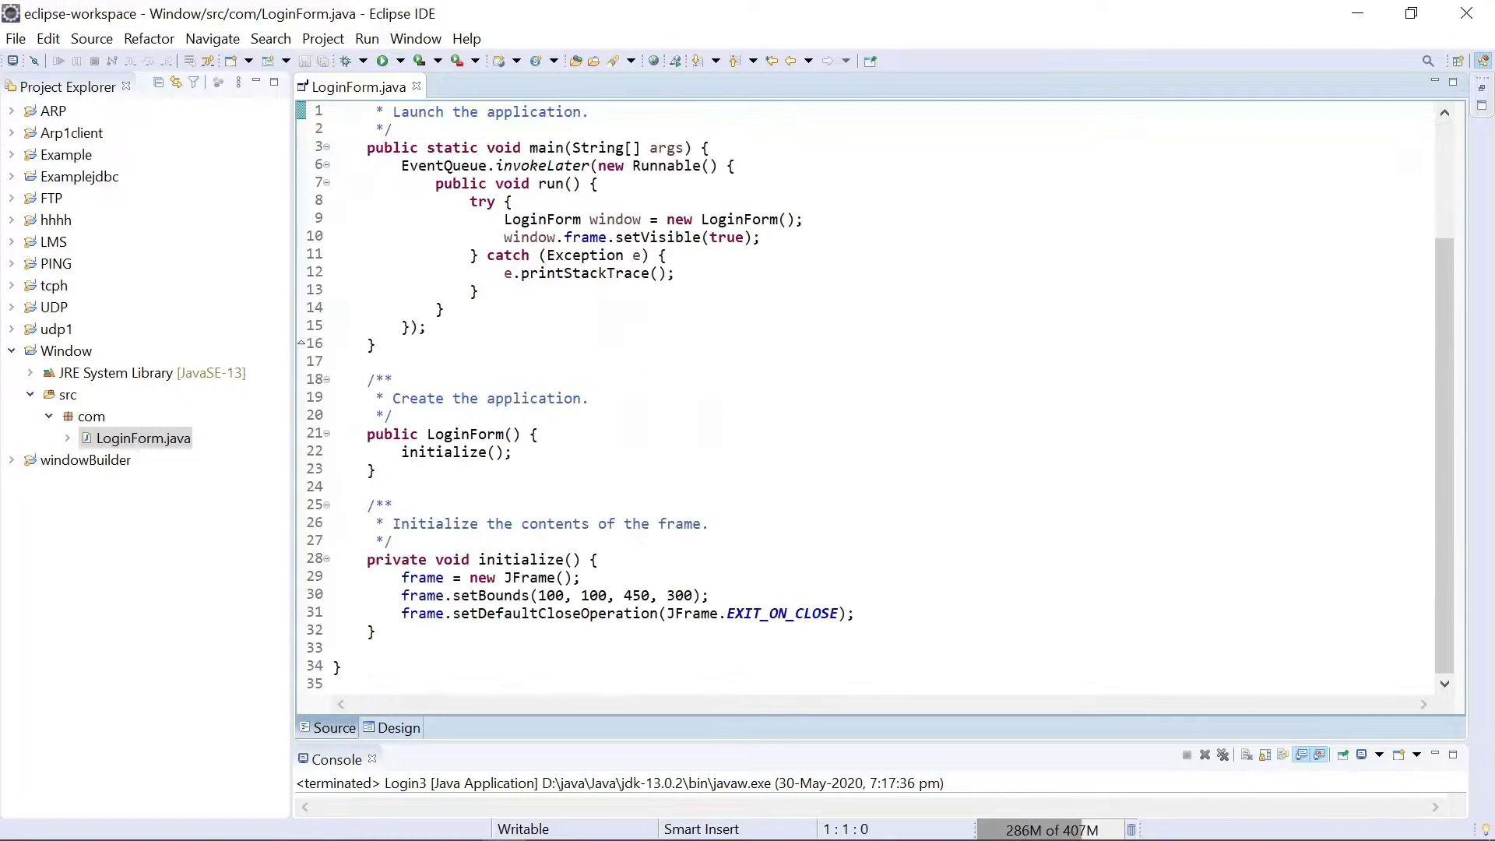
pyautogui.scroll(4, 864, 398)
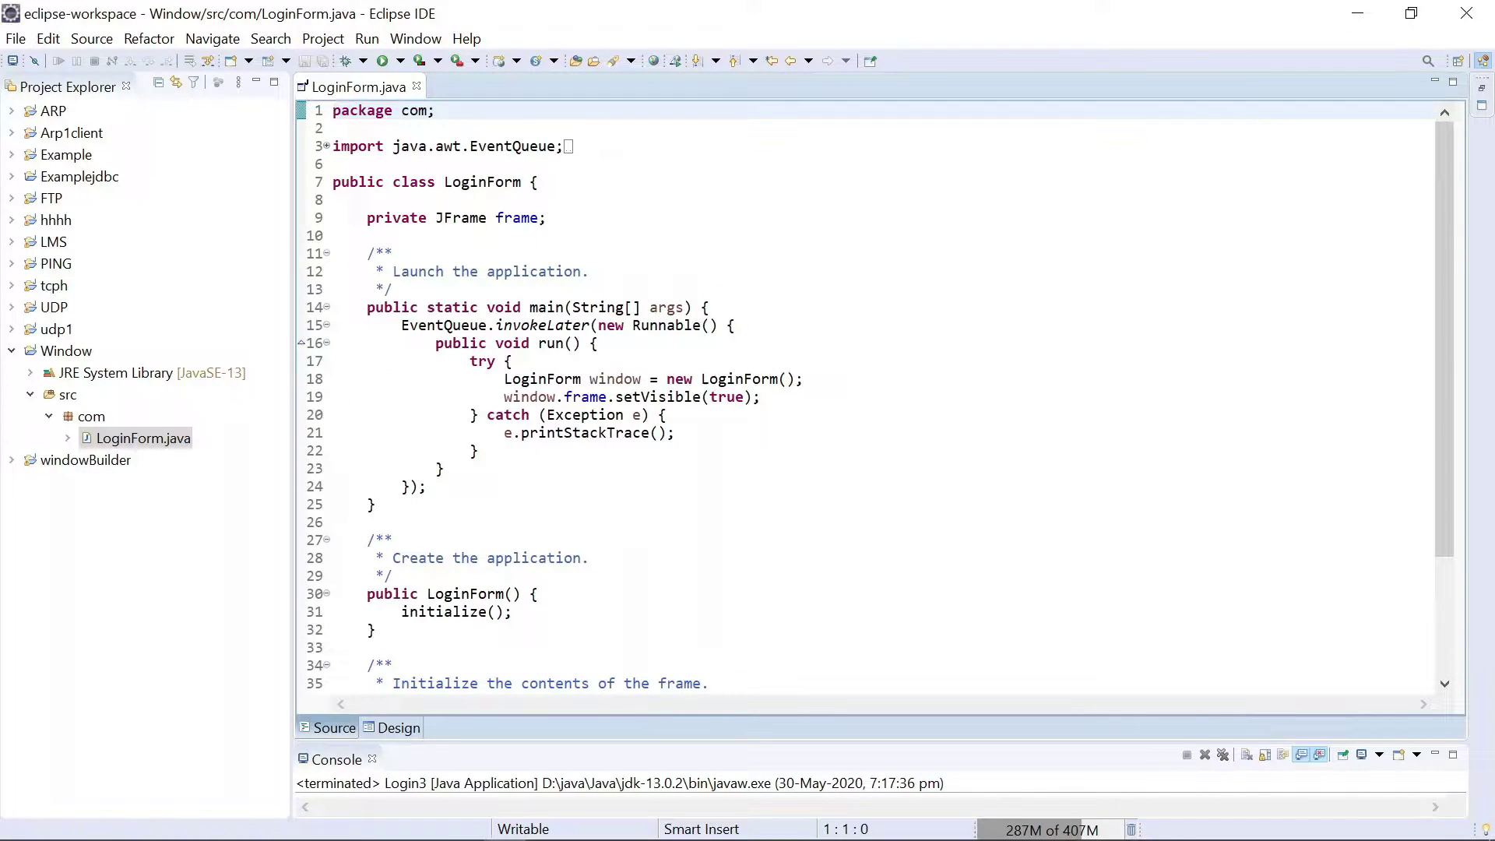
pyautogui.click(387, 67)
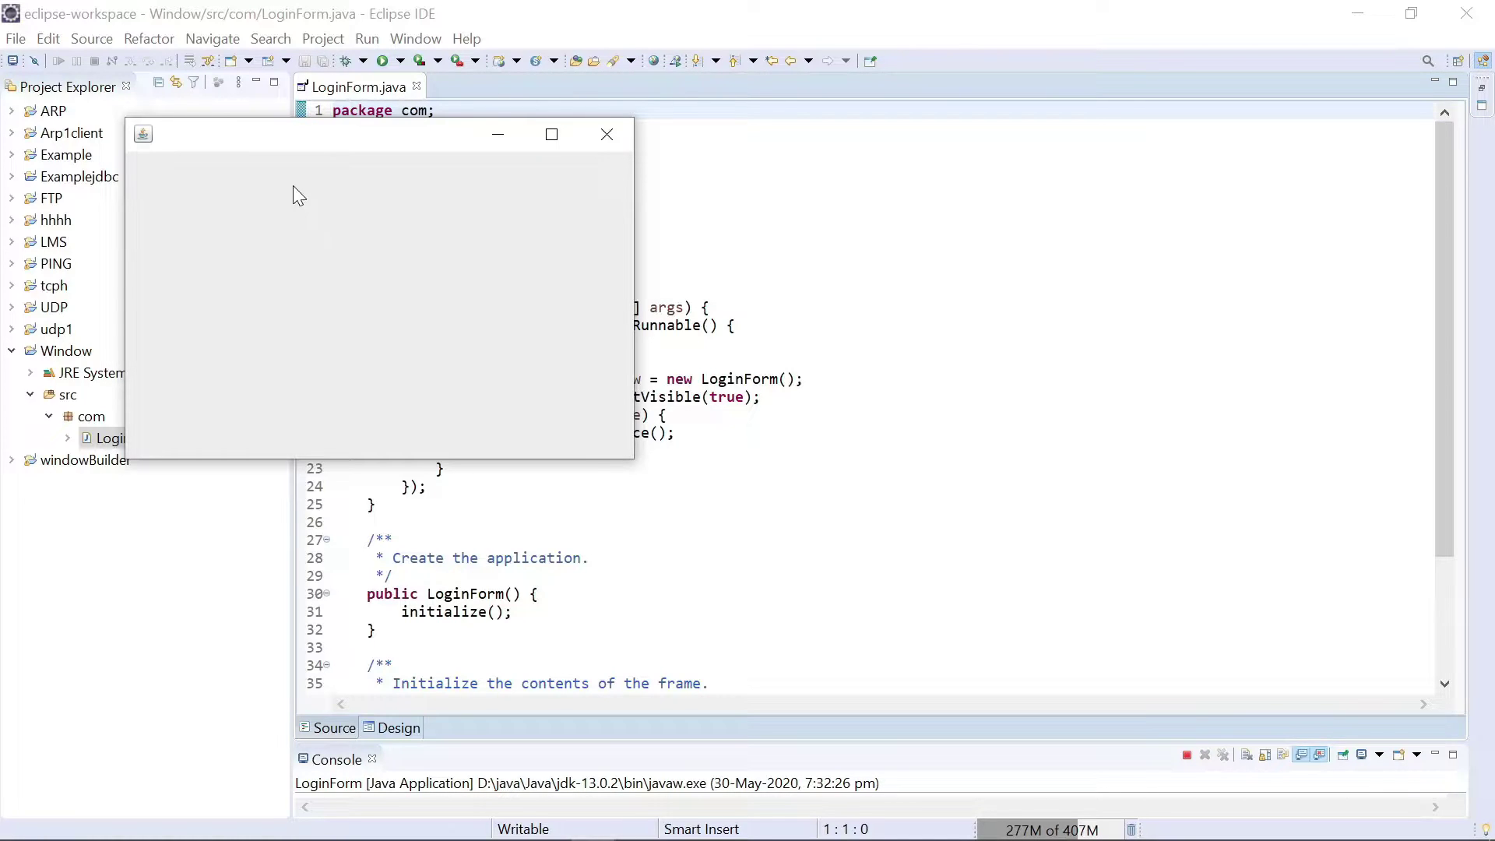
pyautogui.moveTo(274, 135); pyautogui.dragTo(723, 241)
pyautogui.hotkey('alt', 'F4')
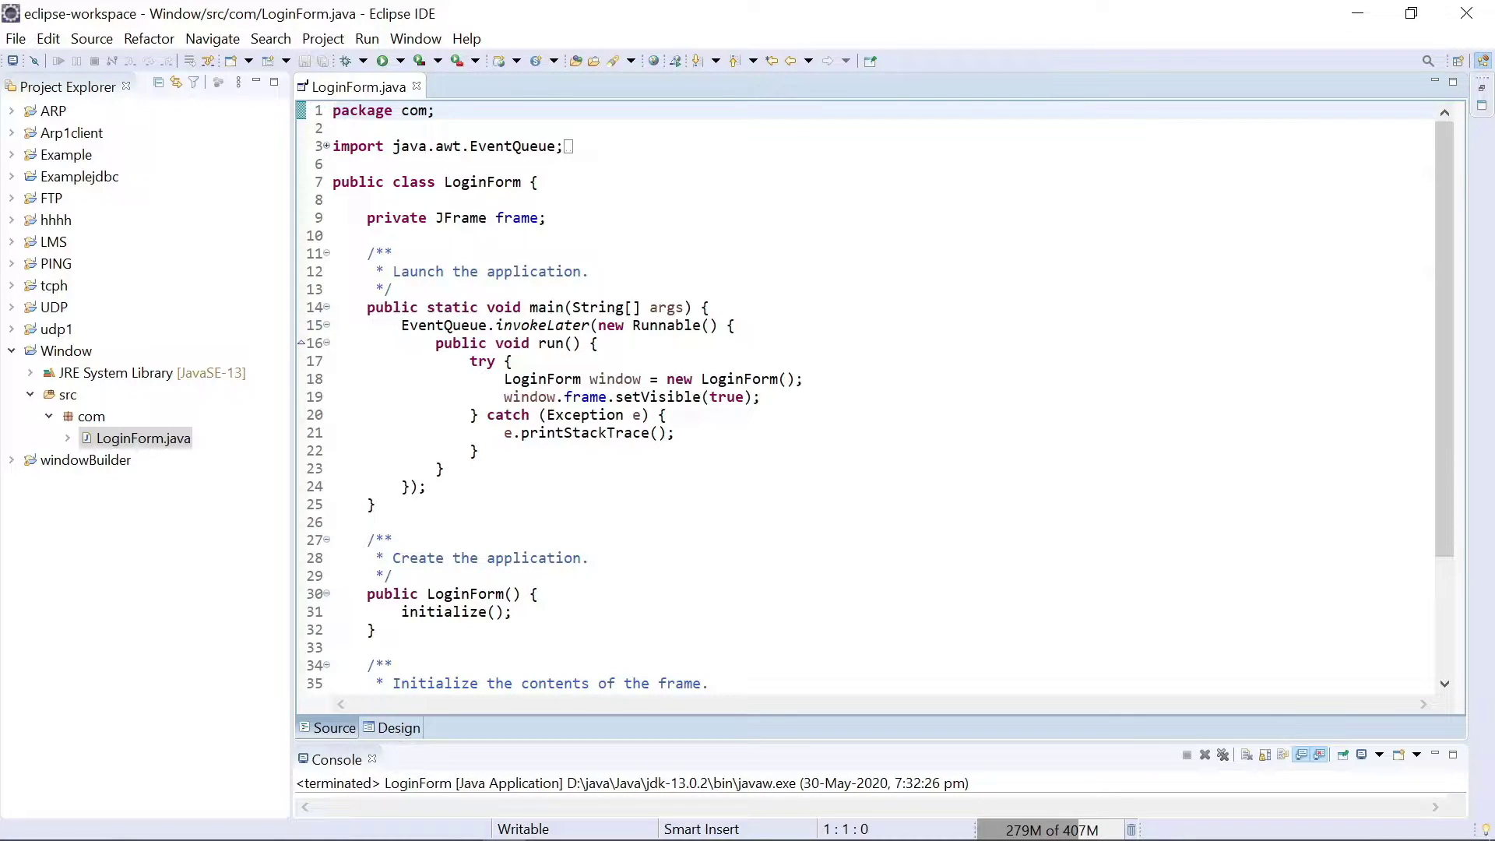
pyautogui.scroll(-2, 477, 605)
pyautogui.scroll(-1, 476, 605)
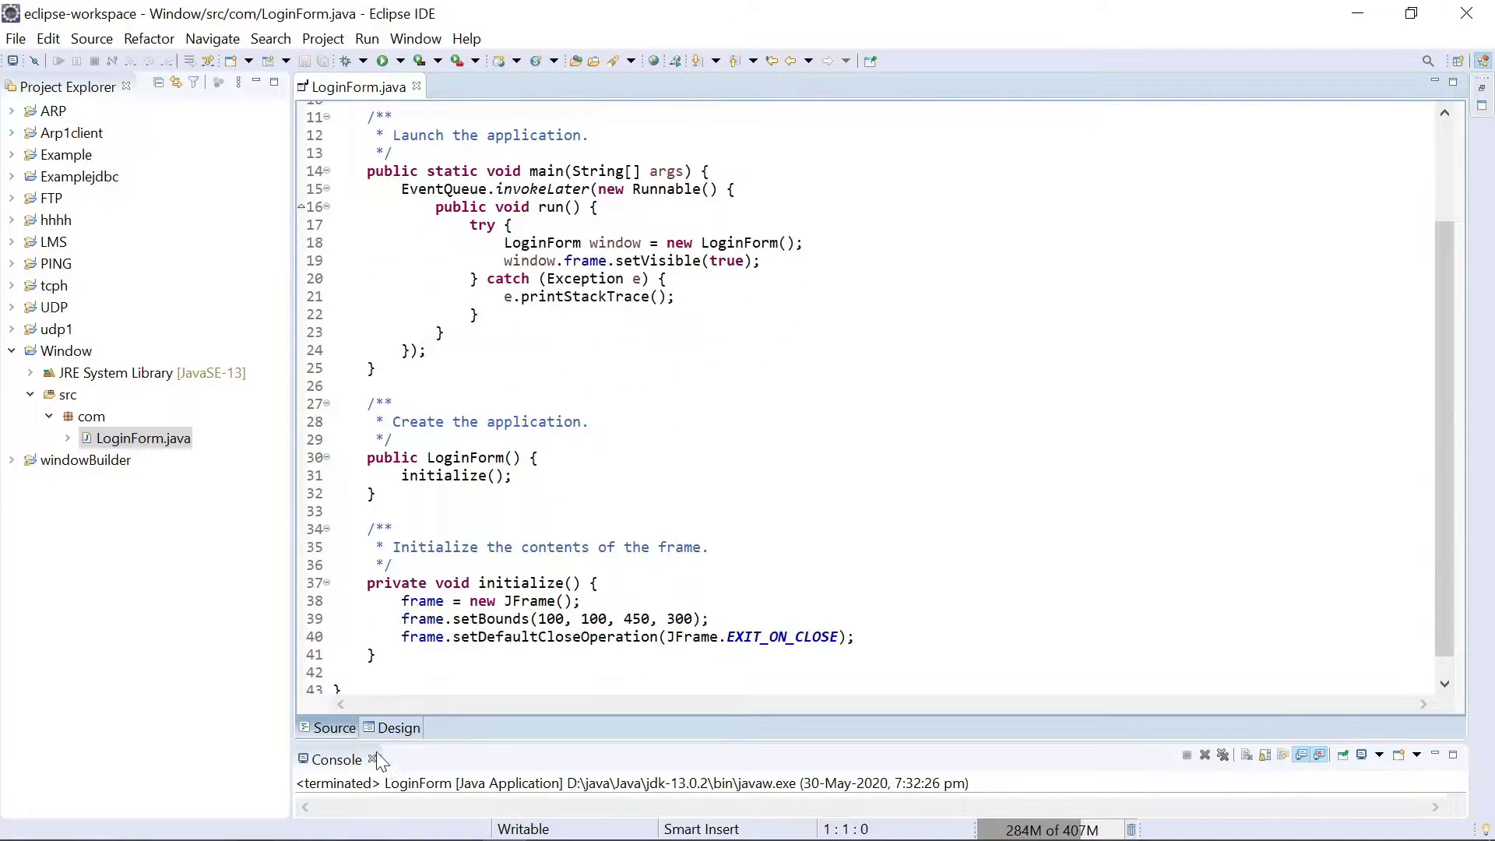
# Enlarge the LoginForm frame in the Design view and apply Absolute layout to its content pane.
pyautogui.click(398, 727)
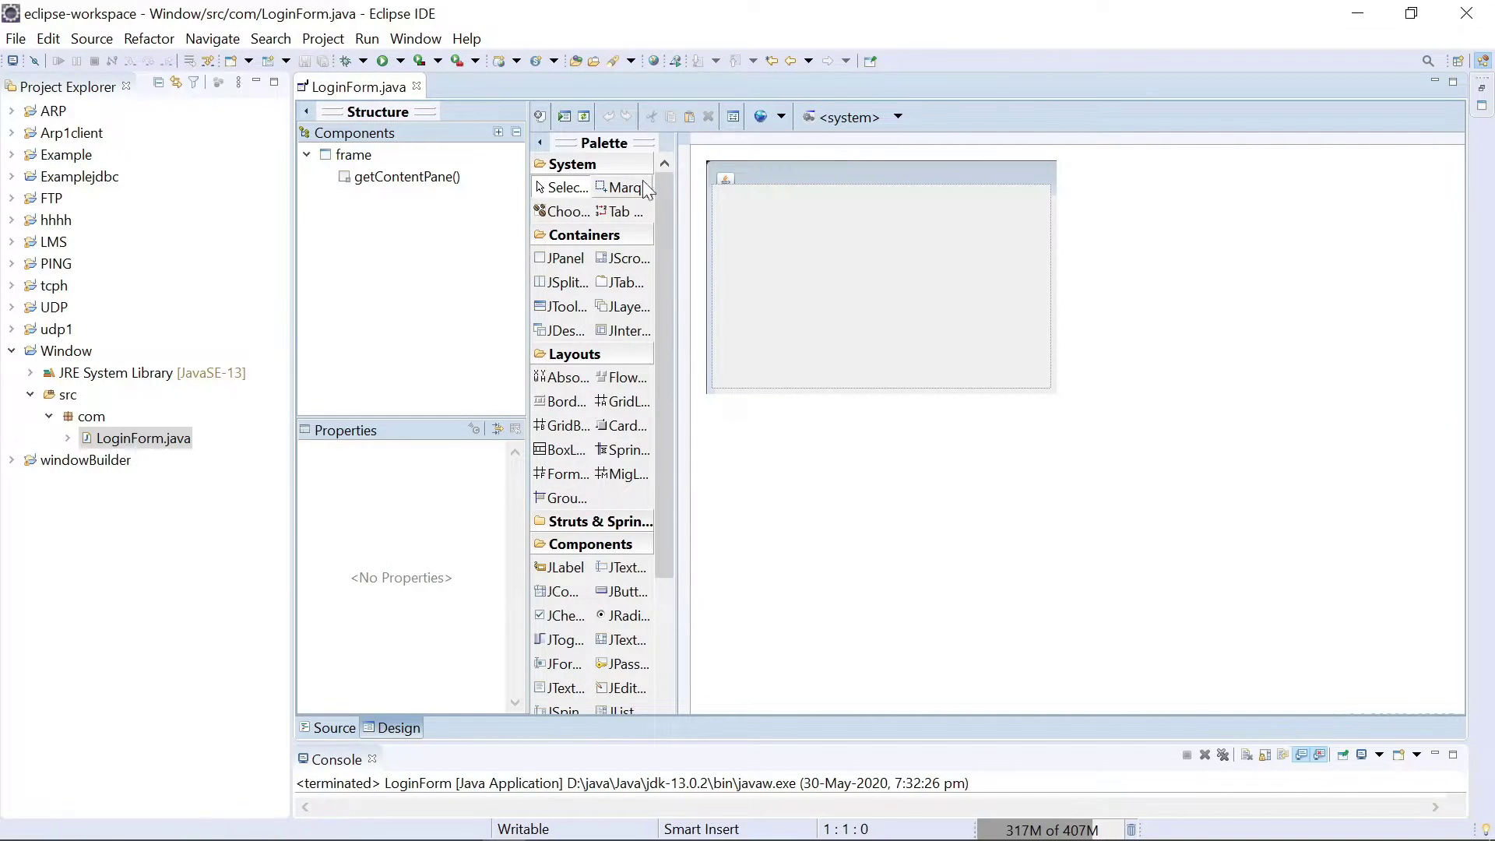
pyautogui.click(822, 169)
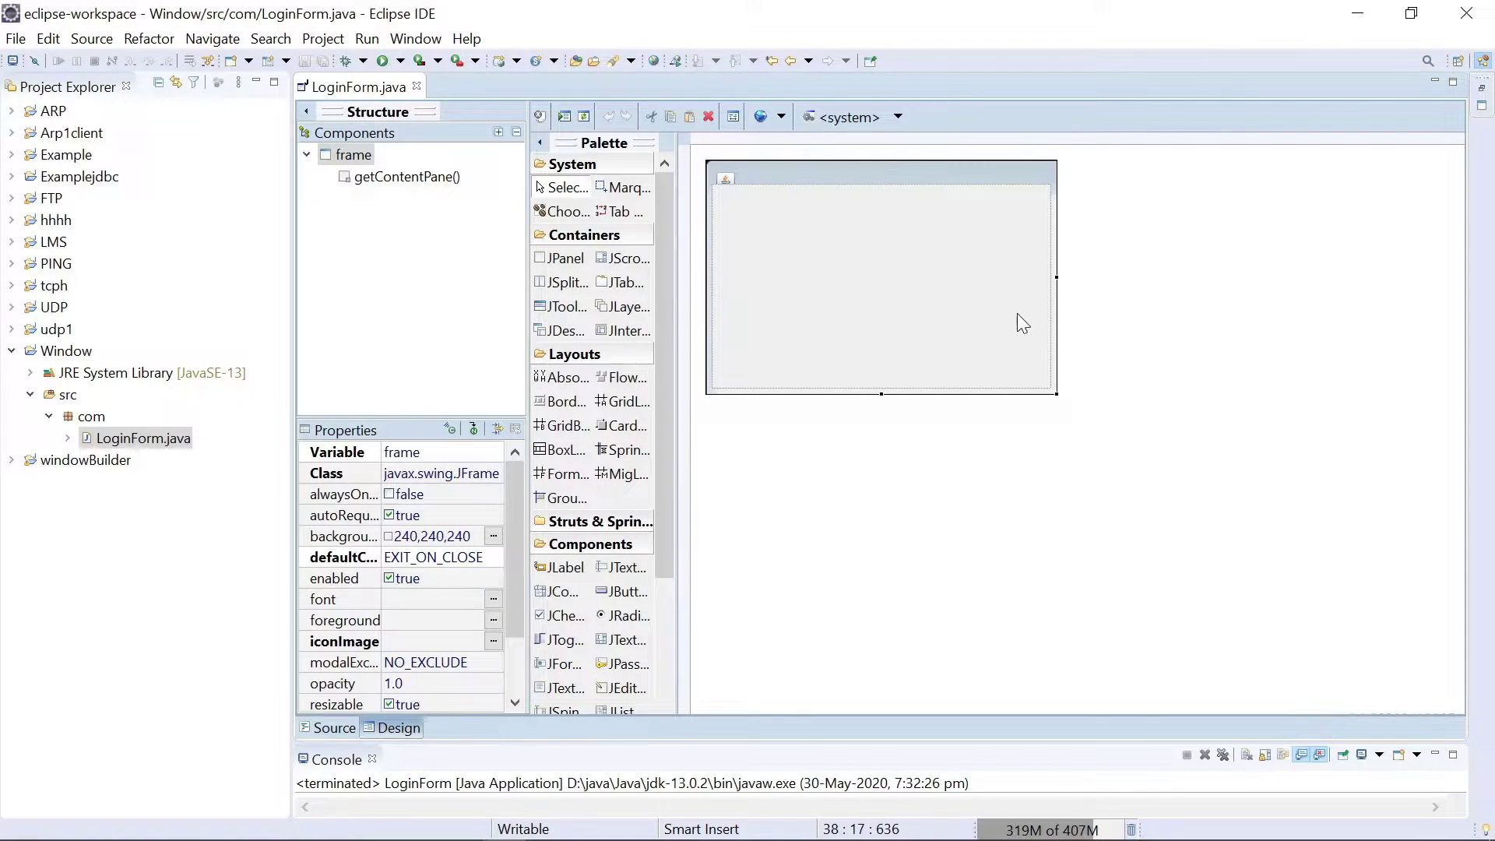
pyautogui.moveTo(1055, 392)
pyautogui.mouseDown()
pyautogui.moveTo(1192, 509)
pyautogui.moveTo(1127, 456)
pyautogui.mouseUp()
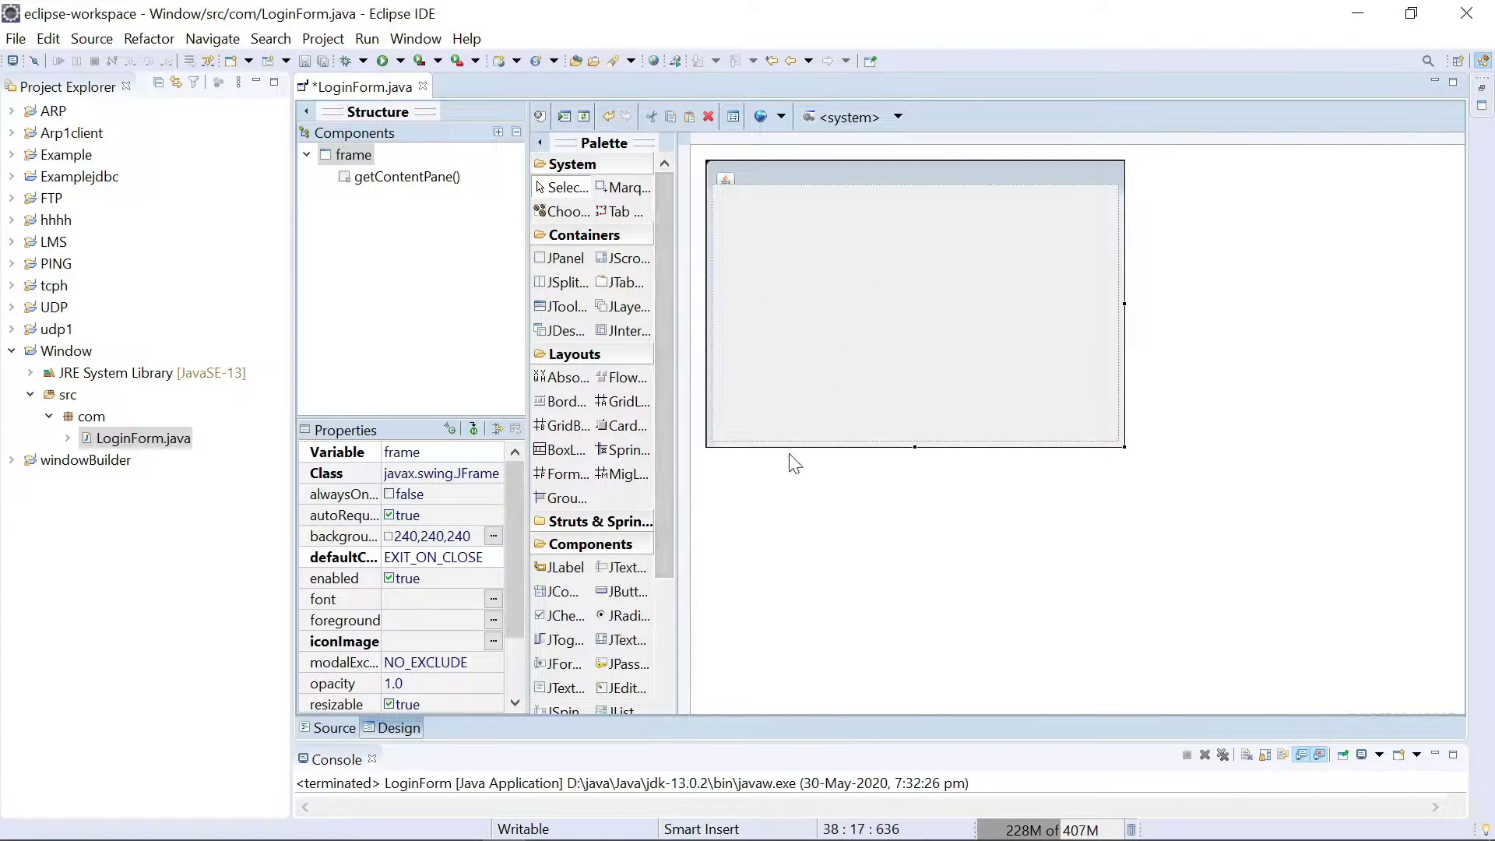
pyautogui.click(557, 388)
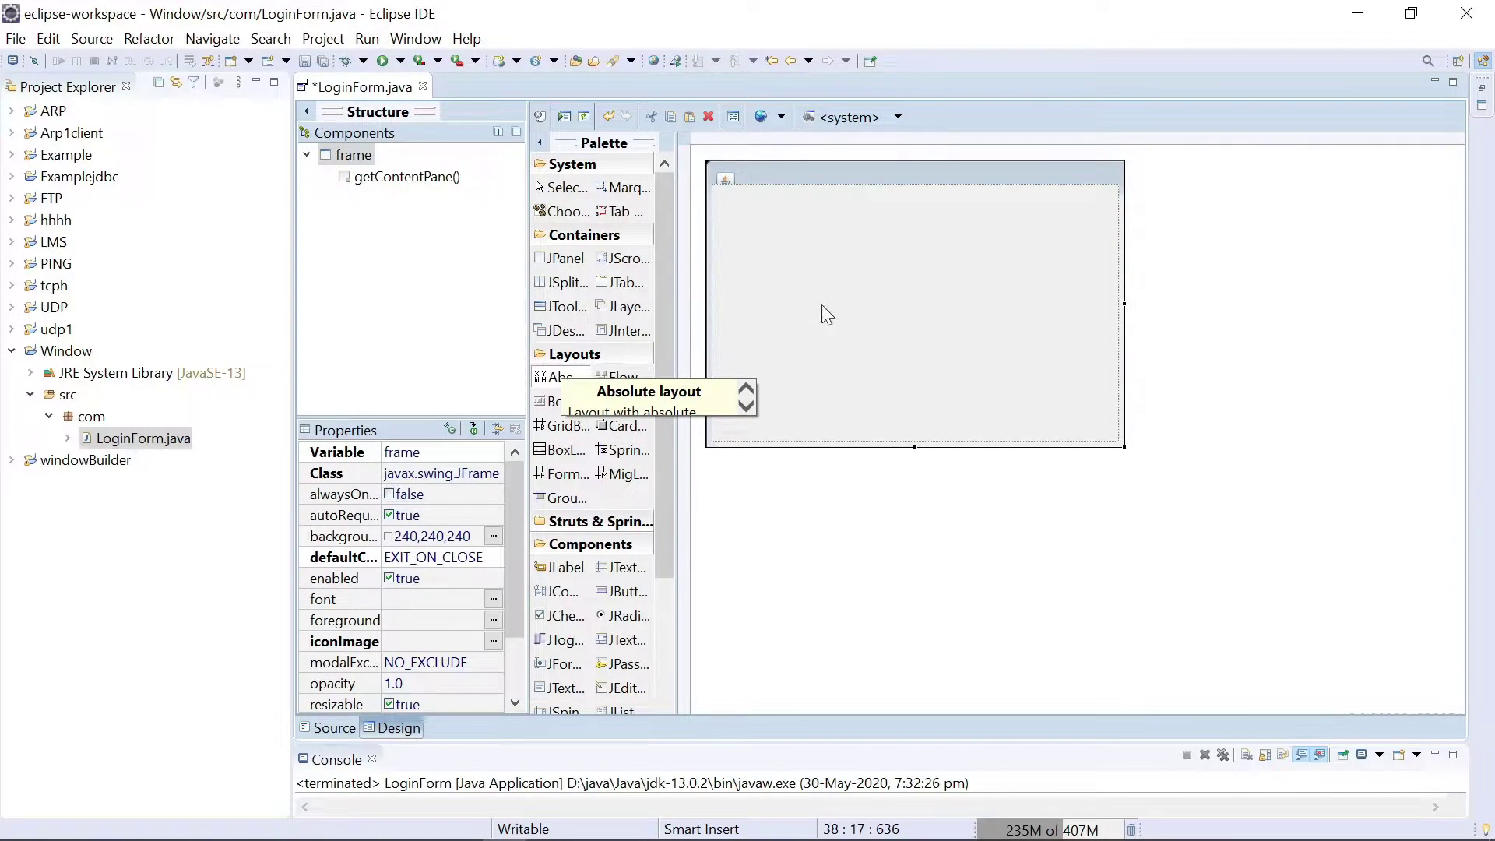
pyautogui.click(869, 317)
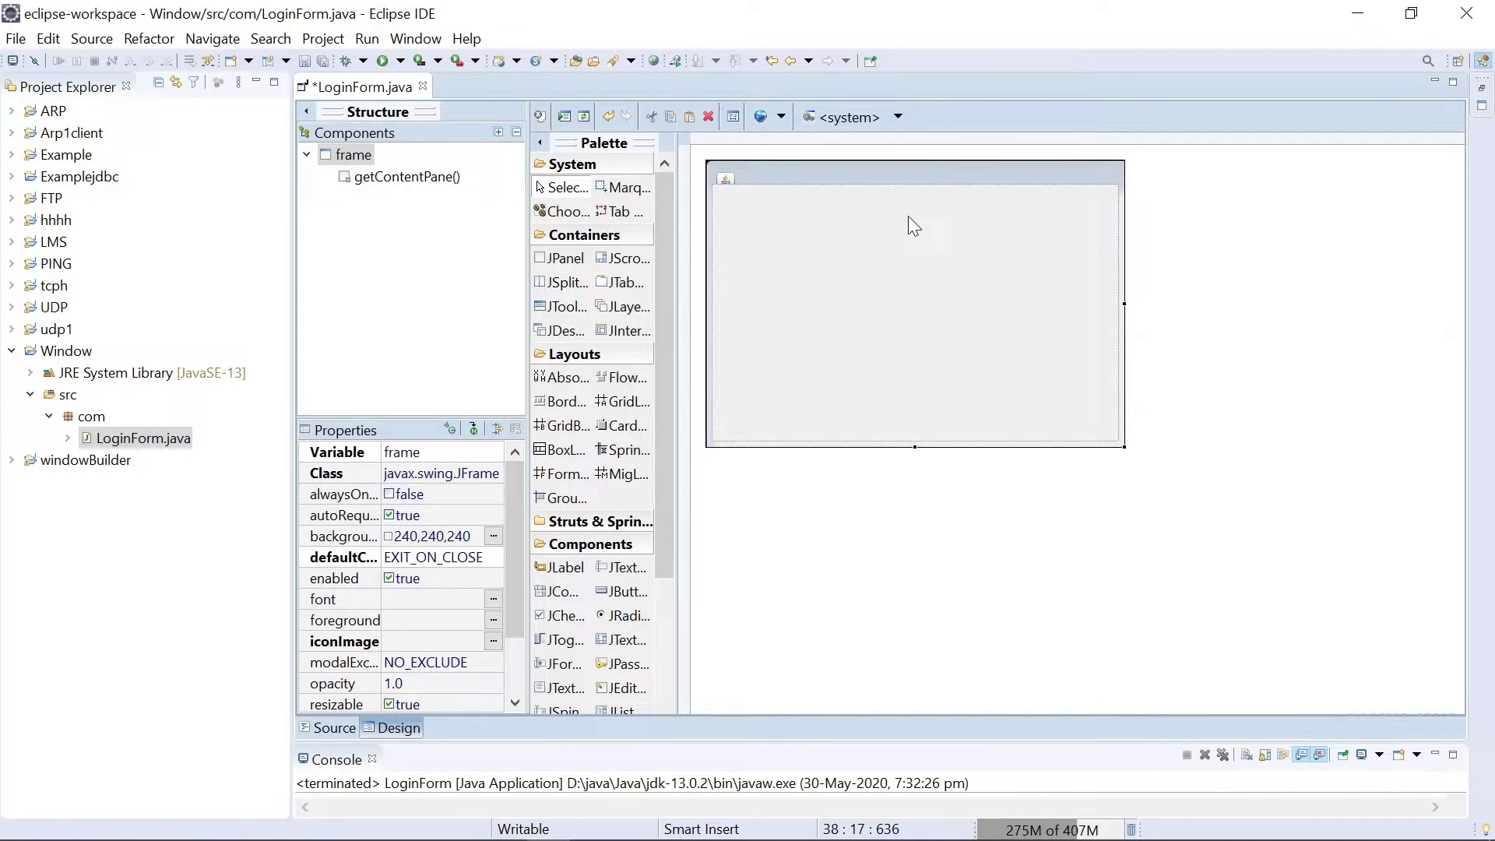
# Place a JLabel at the form's upper left and set its text to 'Name'.
pyautogui.click(568, 570)
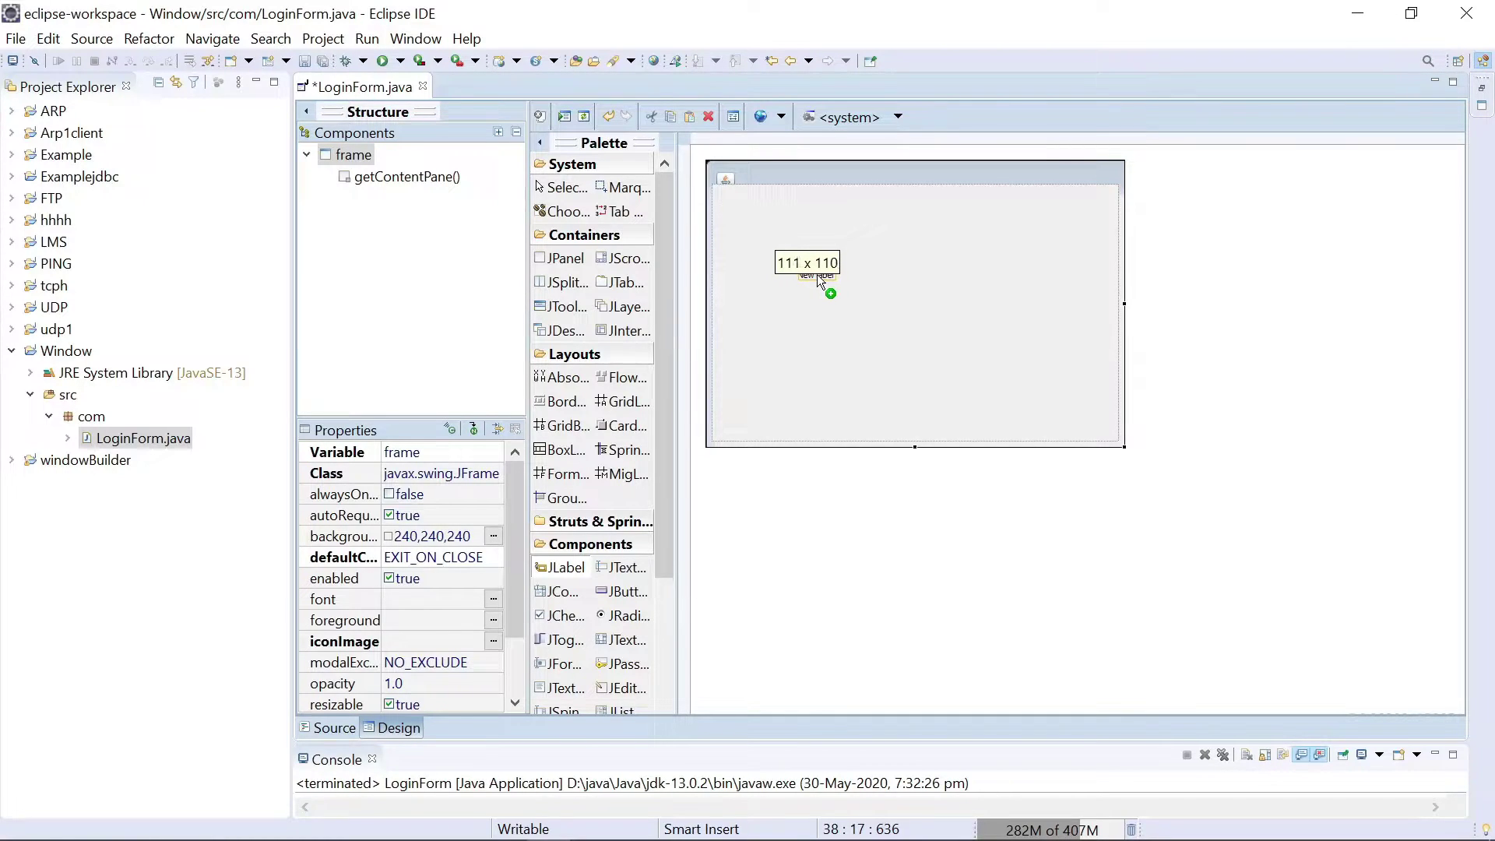
pyautogui.click(816, 275)
pyautogui.press('Return')
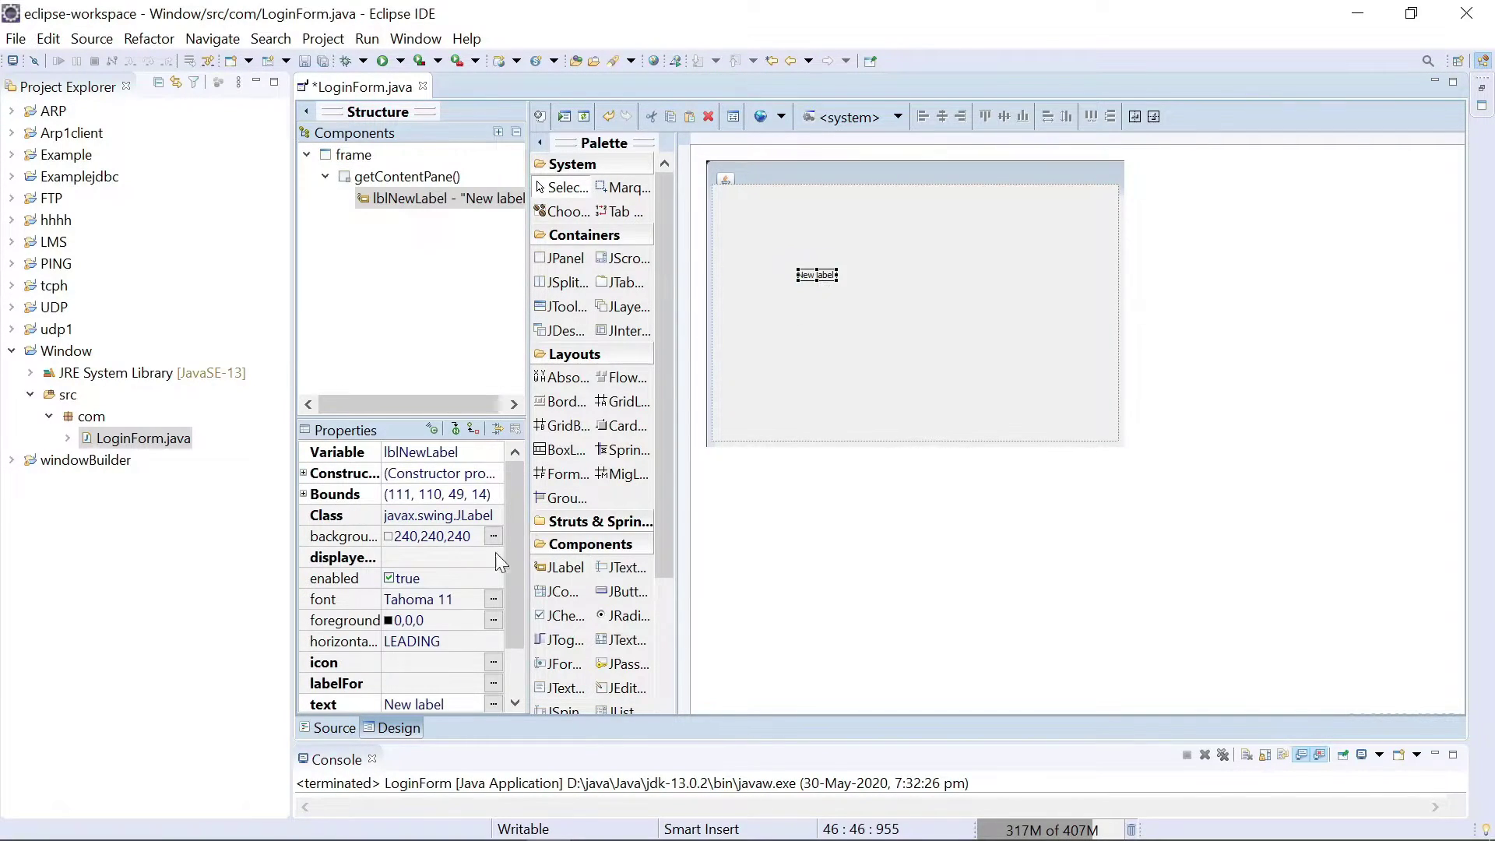
pyautogui.click(447, 704)
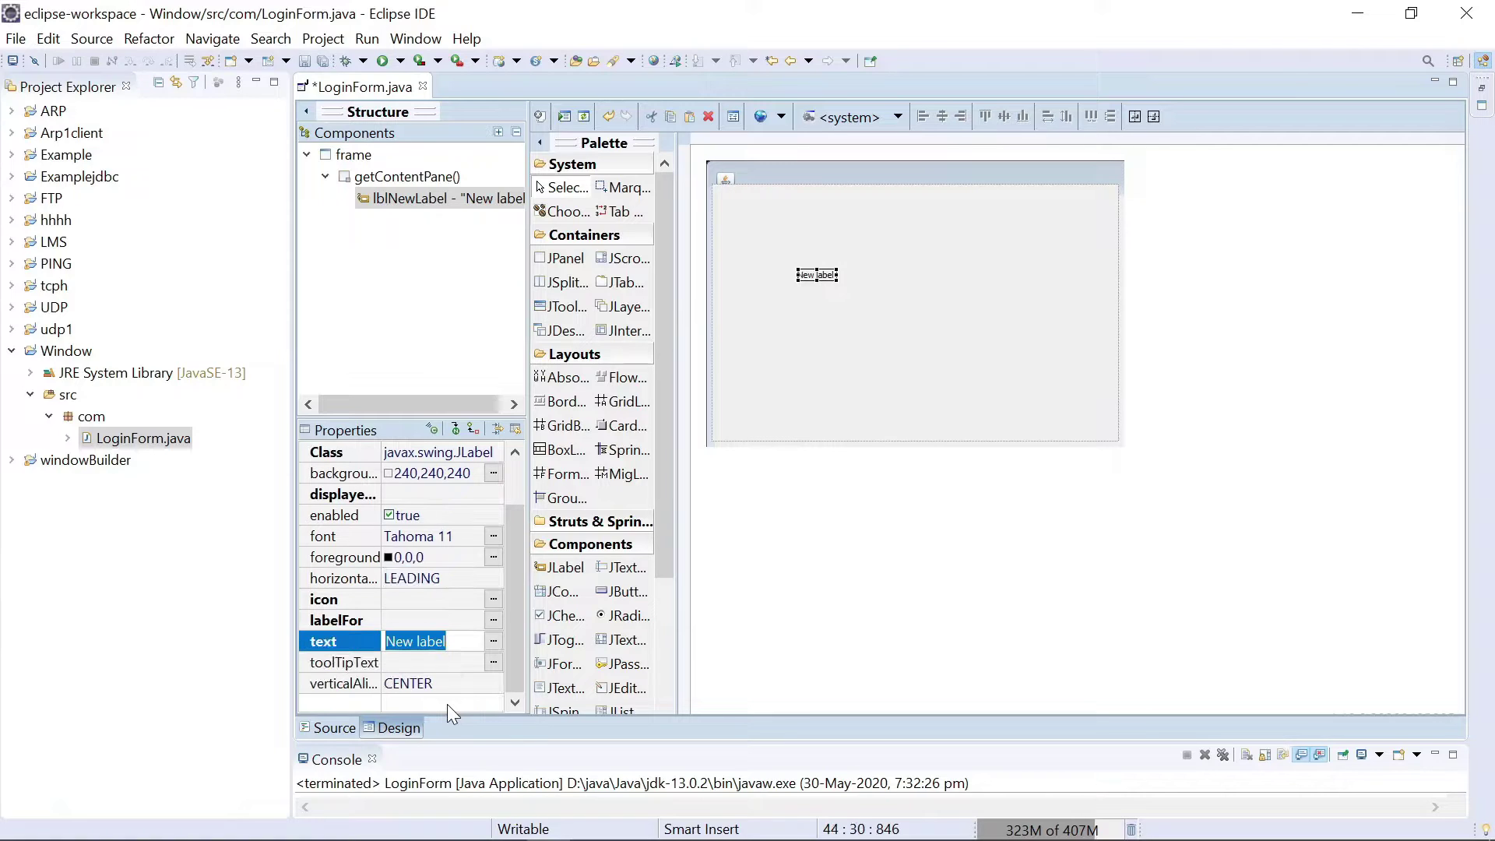
pyautogui.press('BackSpace')
pyautogui.write('Name')
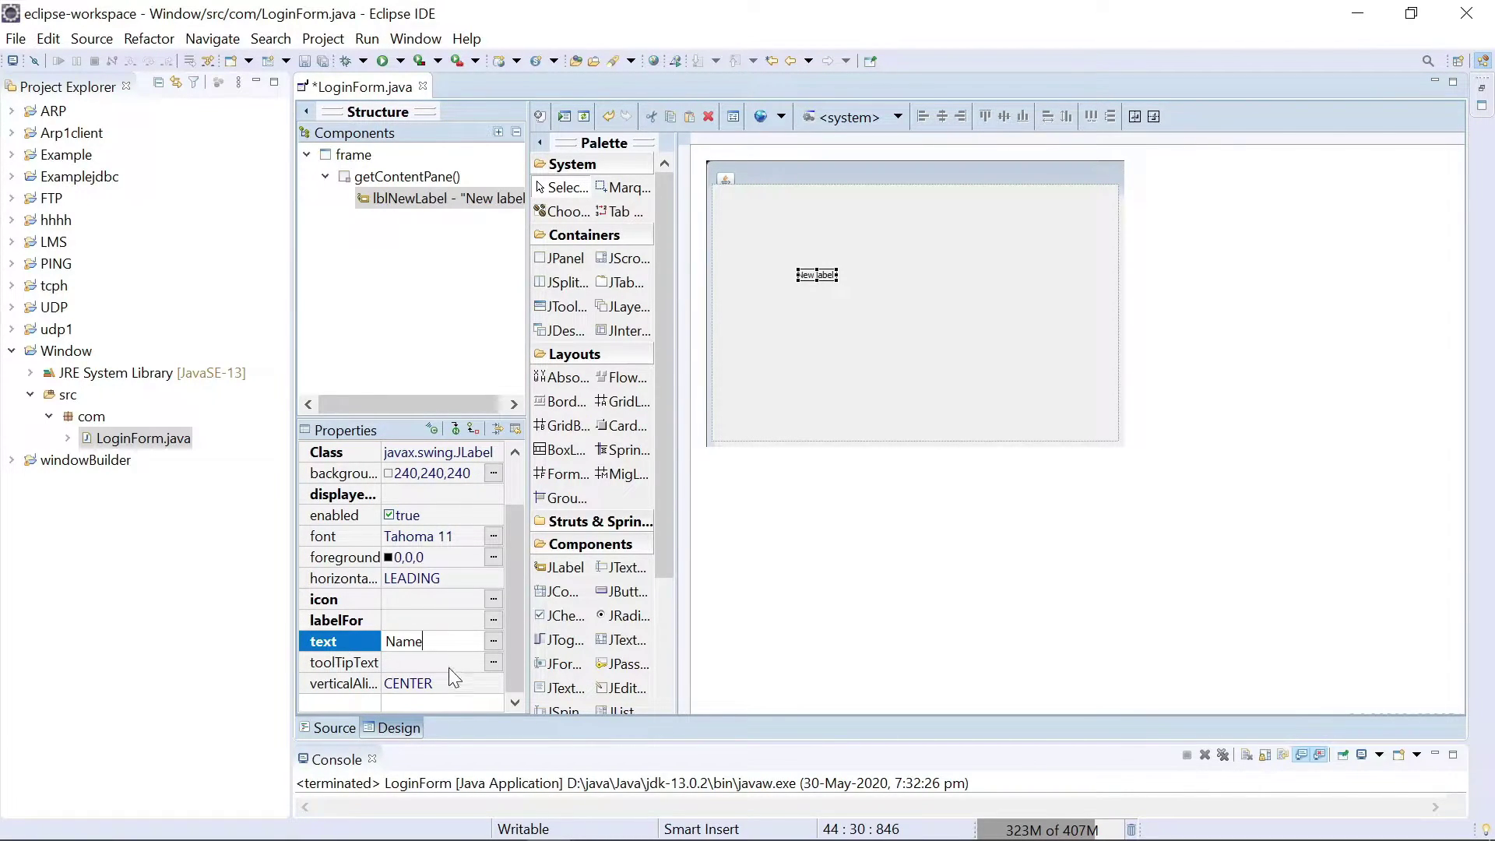
pyautogui.press('Return')
pyautogui.click(818, 310)
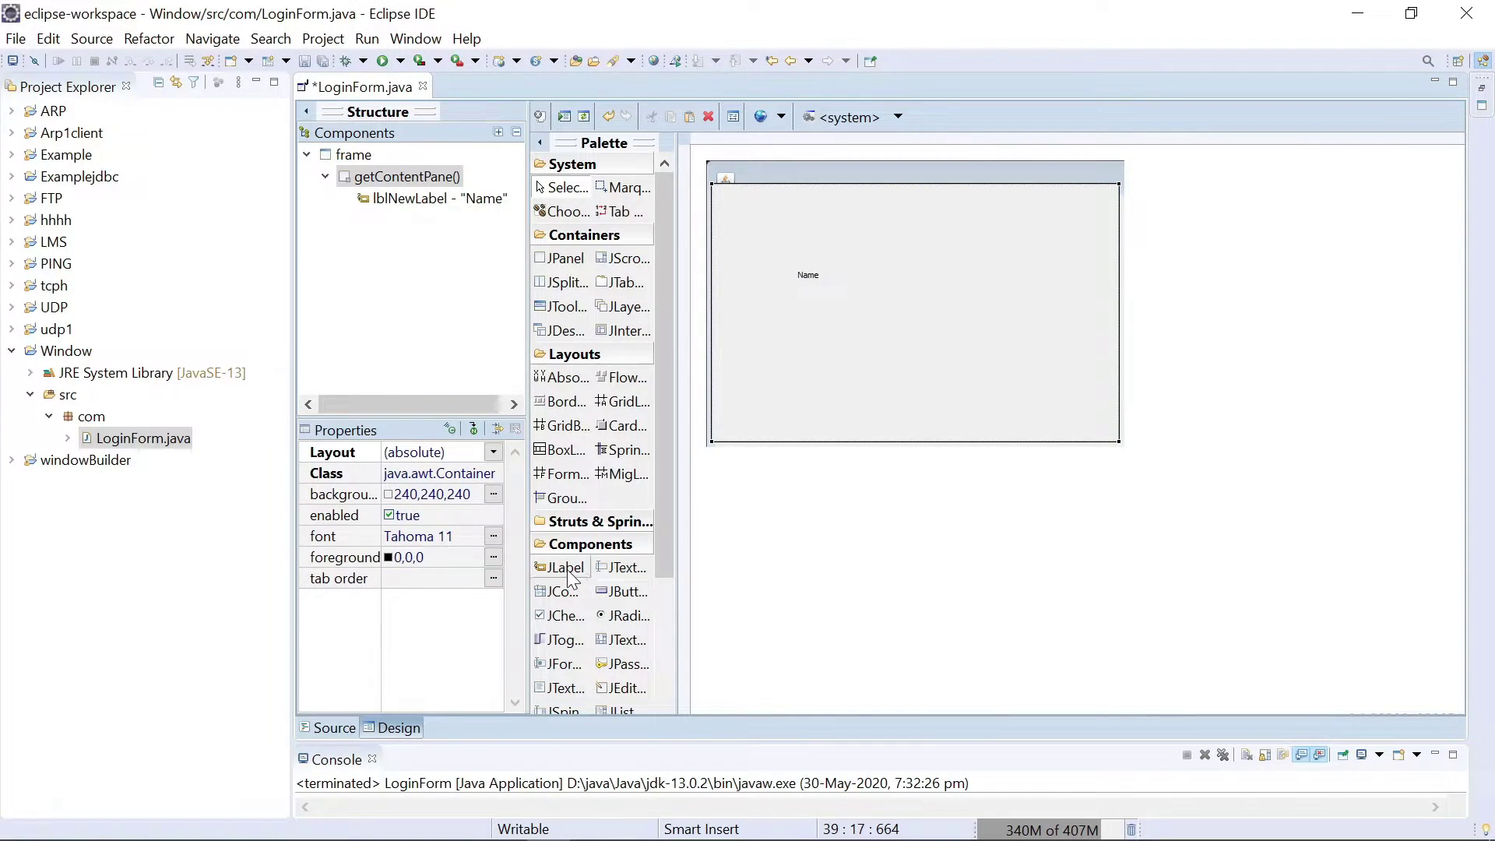
# Place a JTextField to the right of the Name label.
pyautogui.click(613, 568)
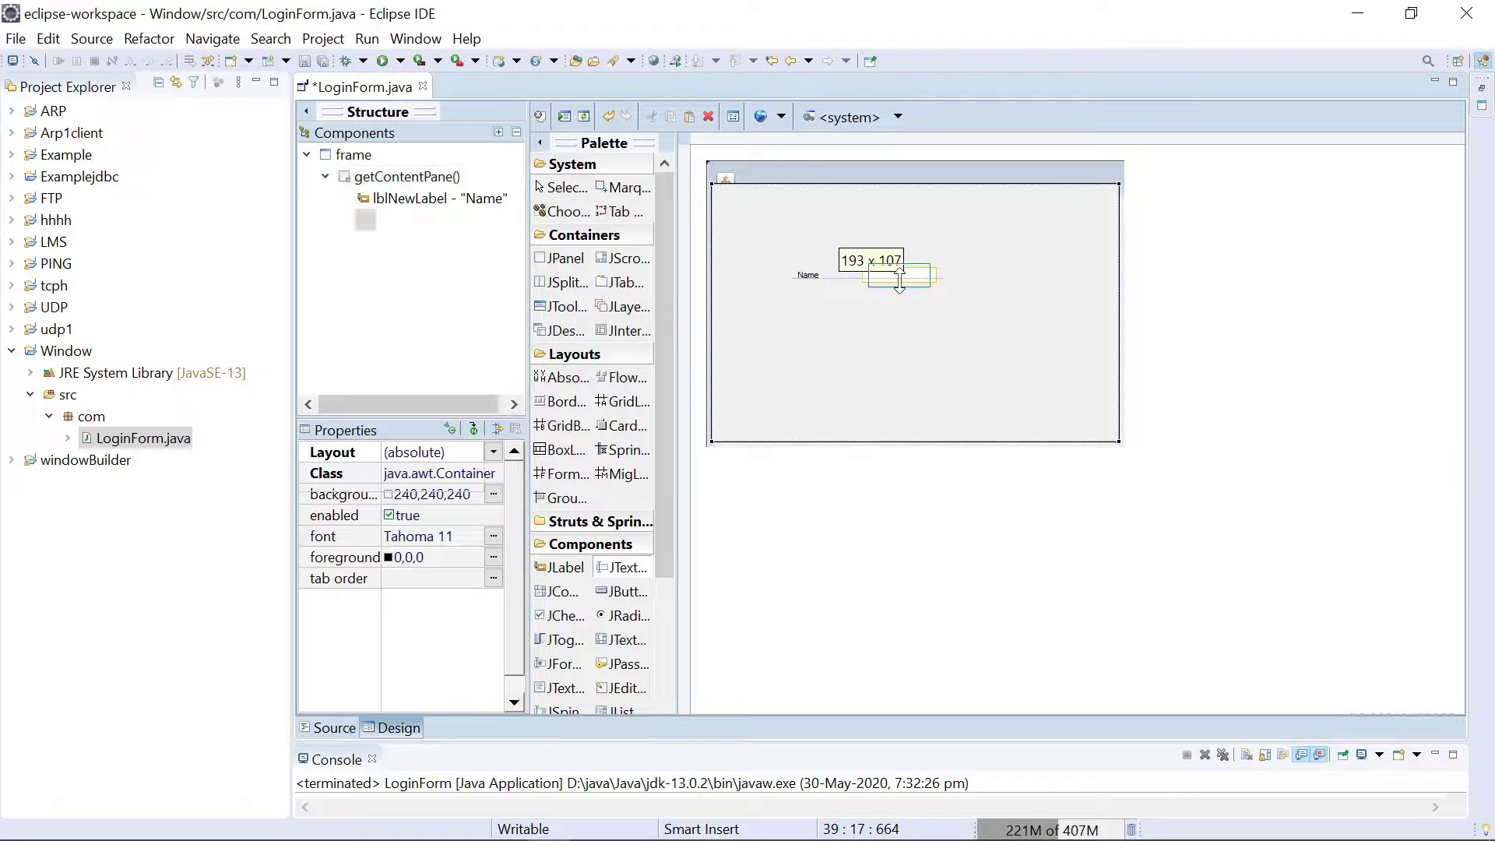
pyautogui.click(900, 280)
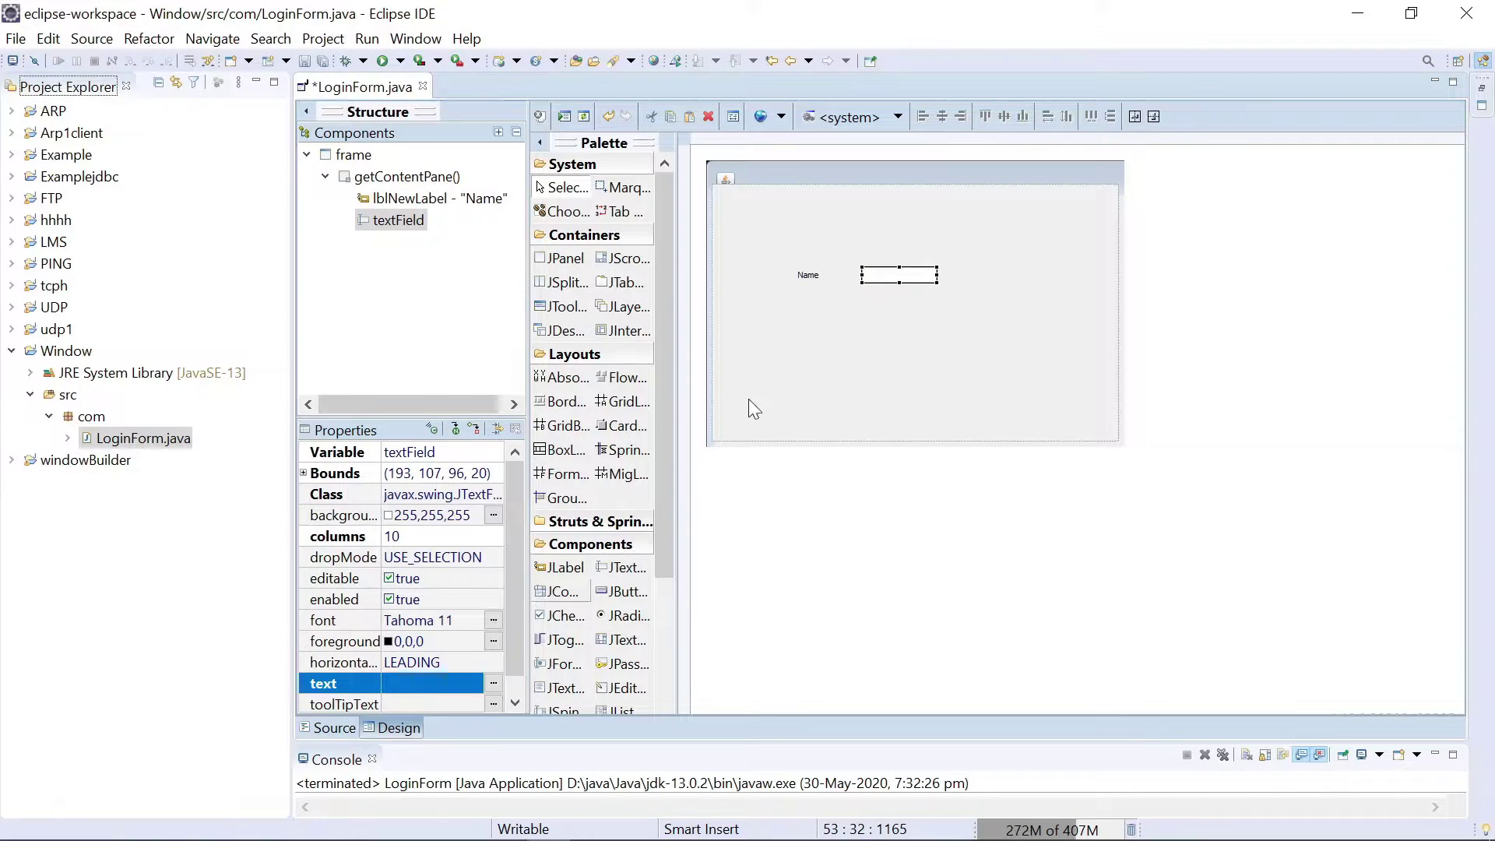
pyautogui.click(565, 569)
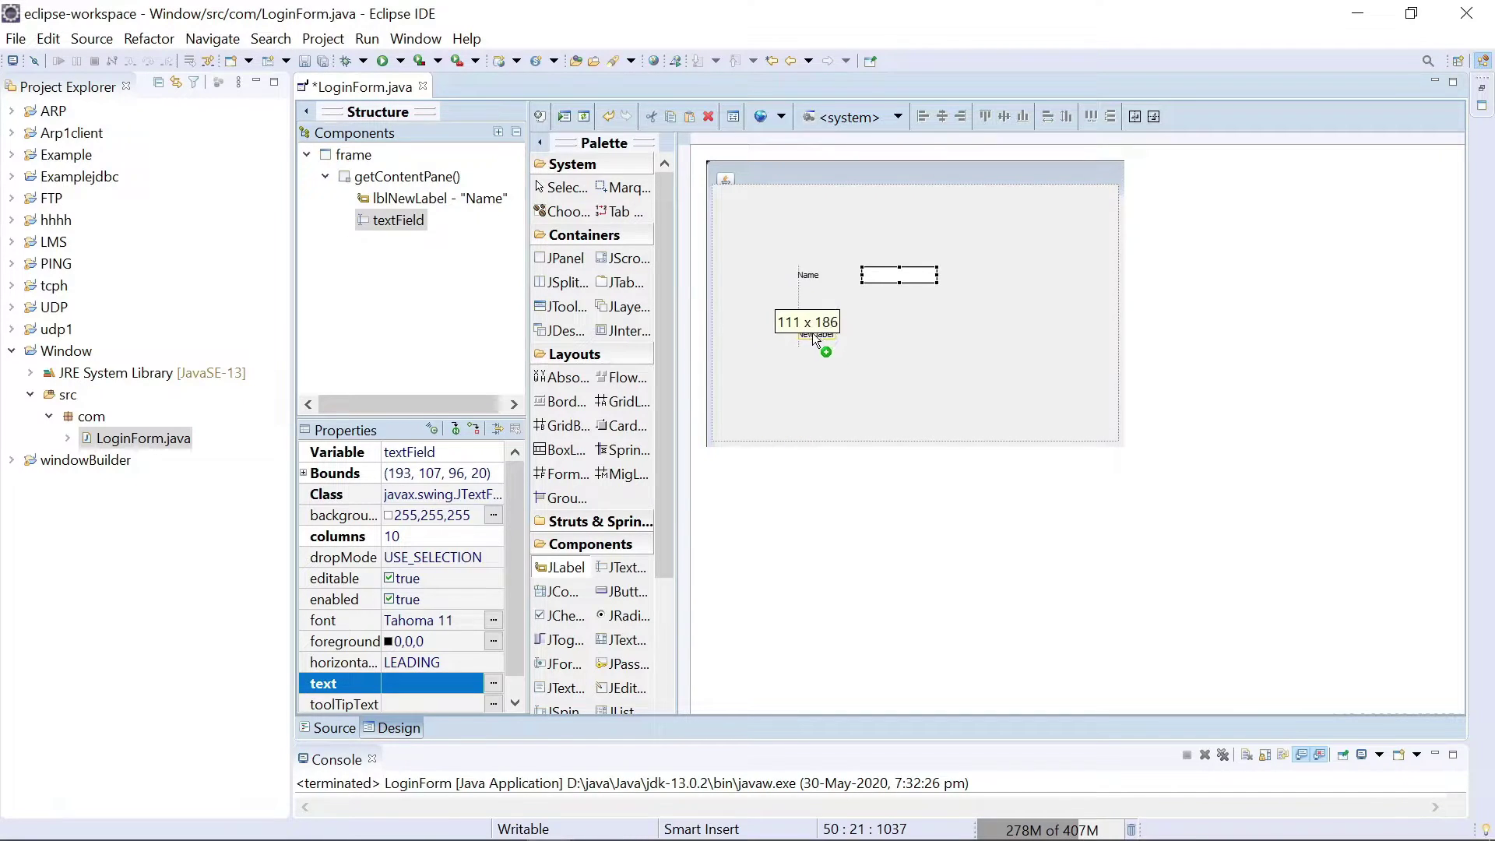
# Place a second JLabel below Name and set its text to 'Password'.
pyautogui.click(812, 333)
pyautogui.press('Return')
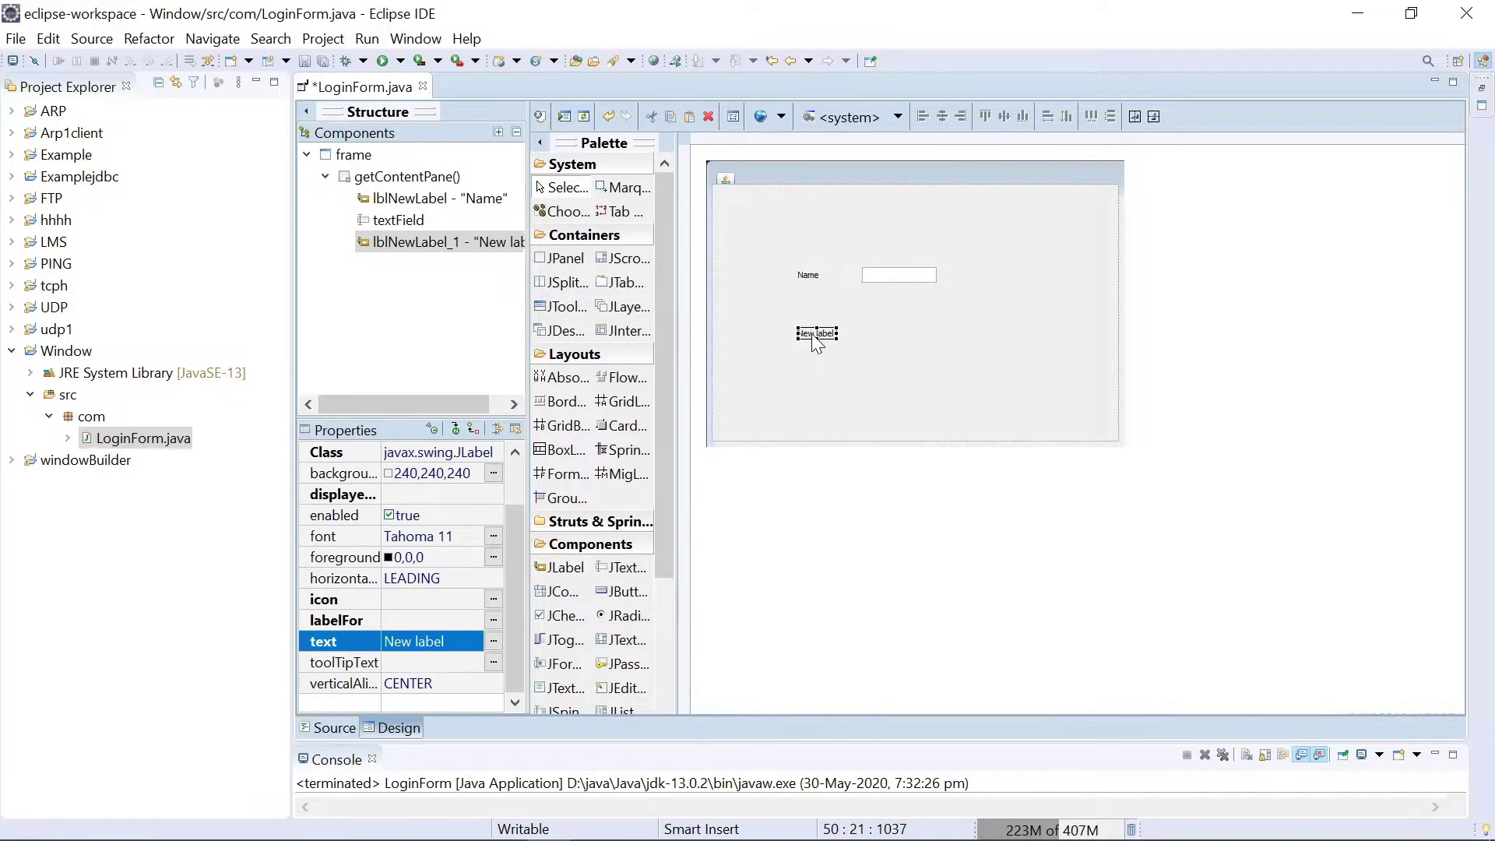
pyautogui.click(450, 640)
pyautogui.press('BackSpace')
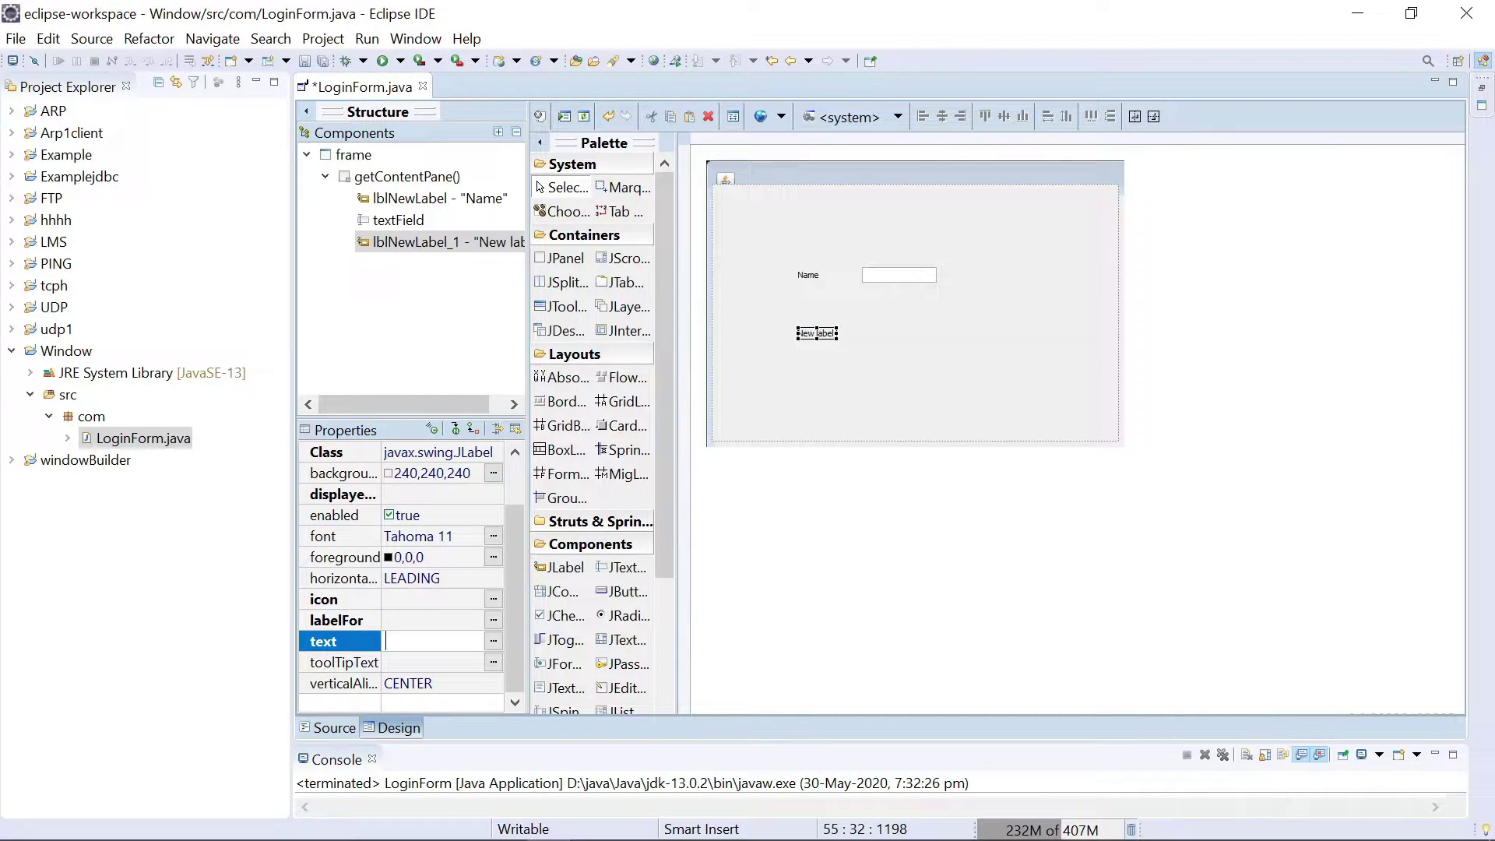
pyautogui.write('Password')
pyautogui.click(609, 566)
pyautogui.click(622, 566)
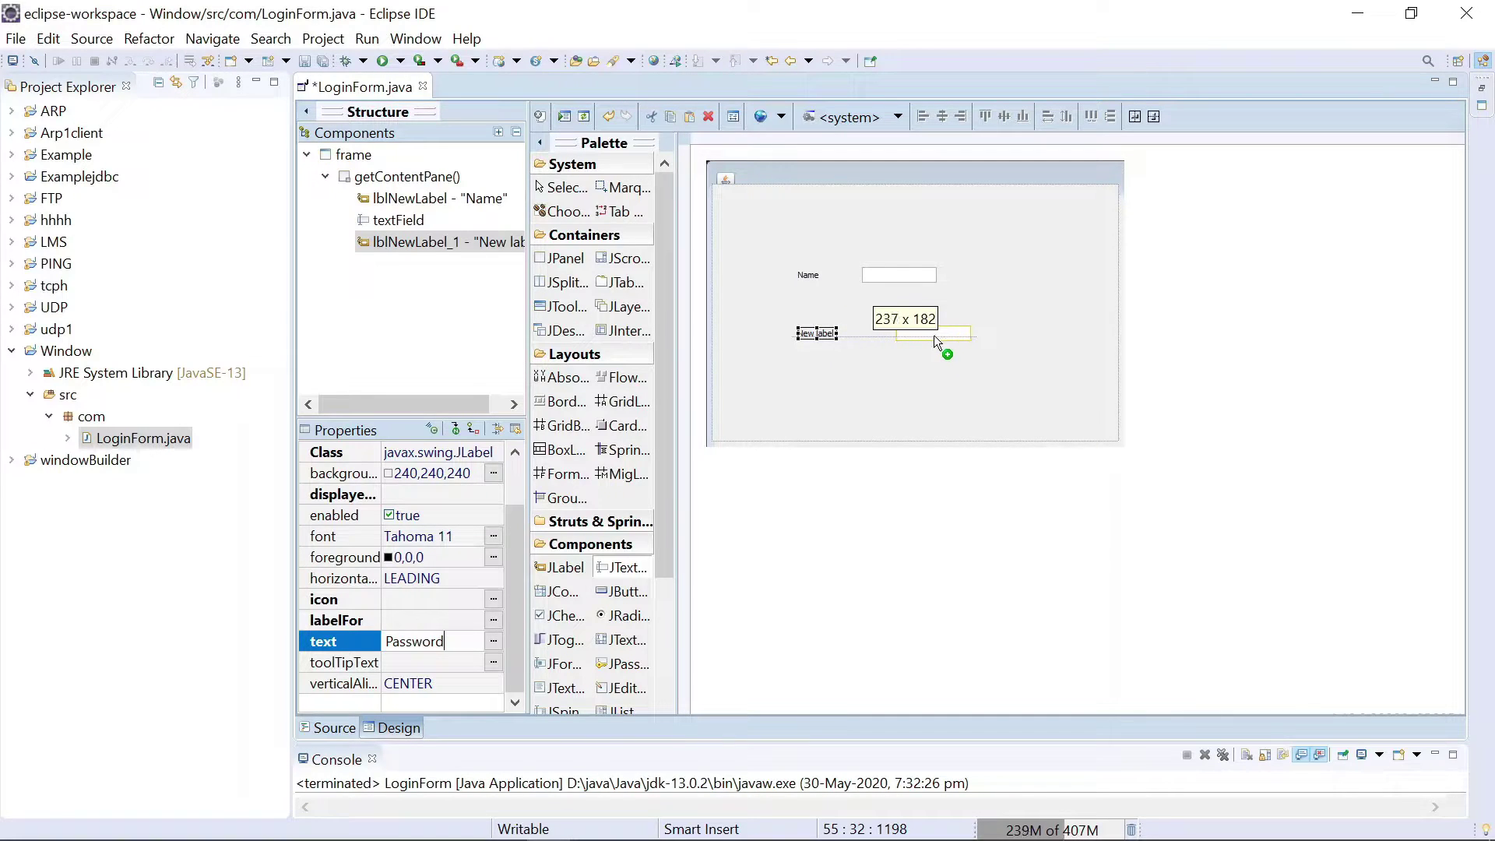
# Place a JTextField beside the Password label.
pyautogui.press('Escape')
pyautogui.click(917, 303)
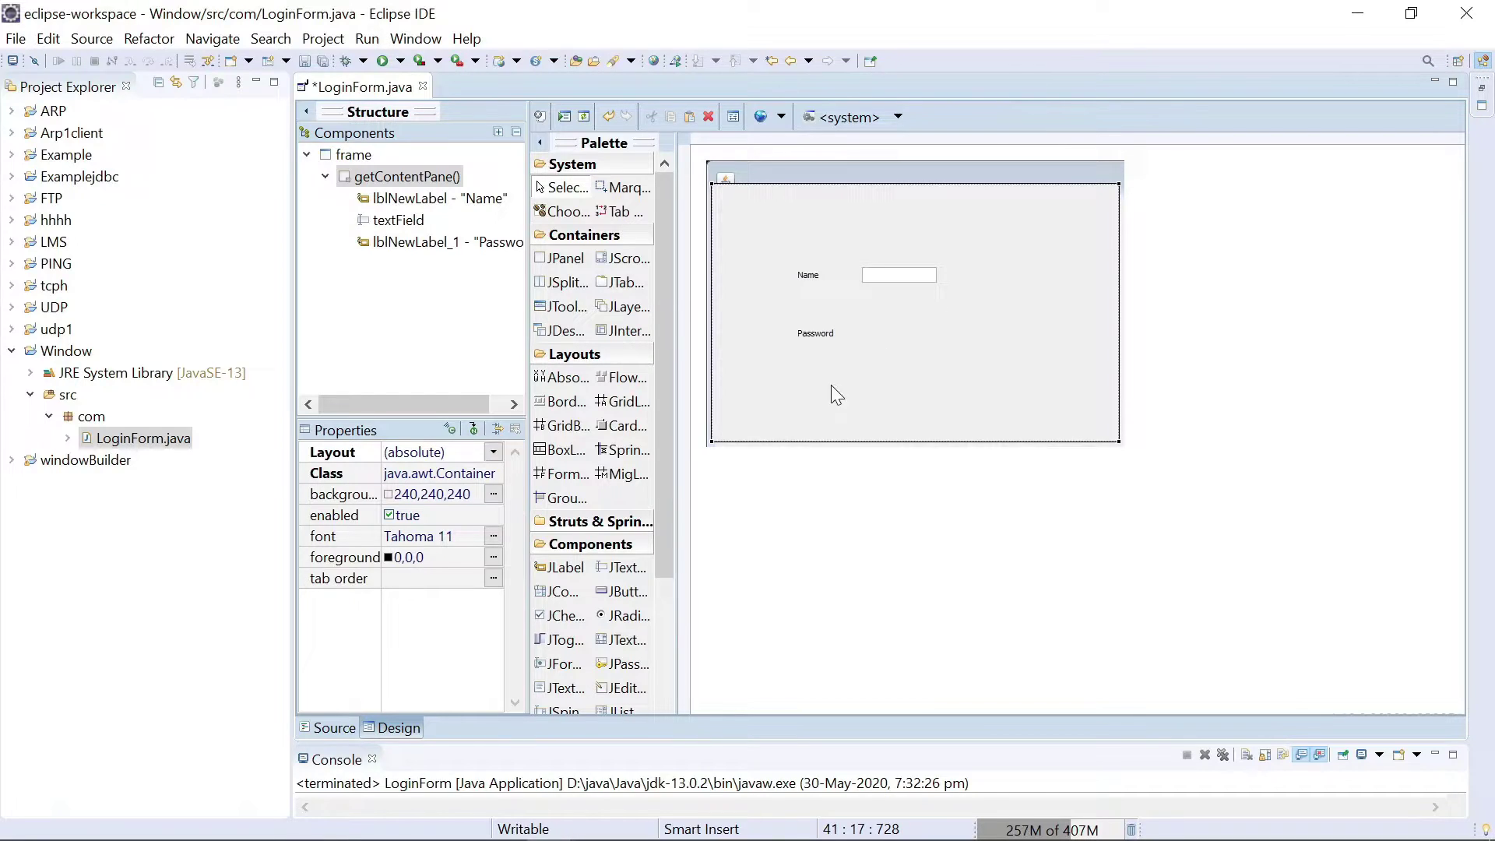
pyautogui.click(619, 570)
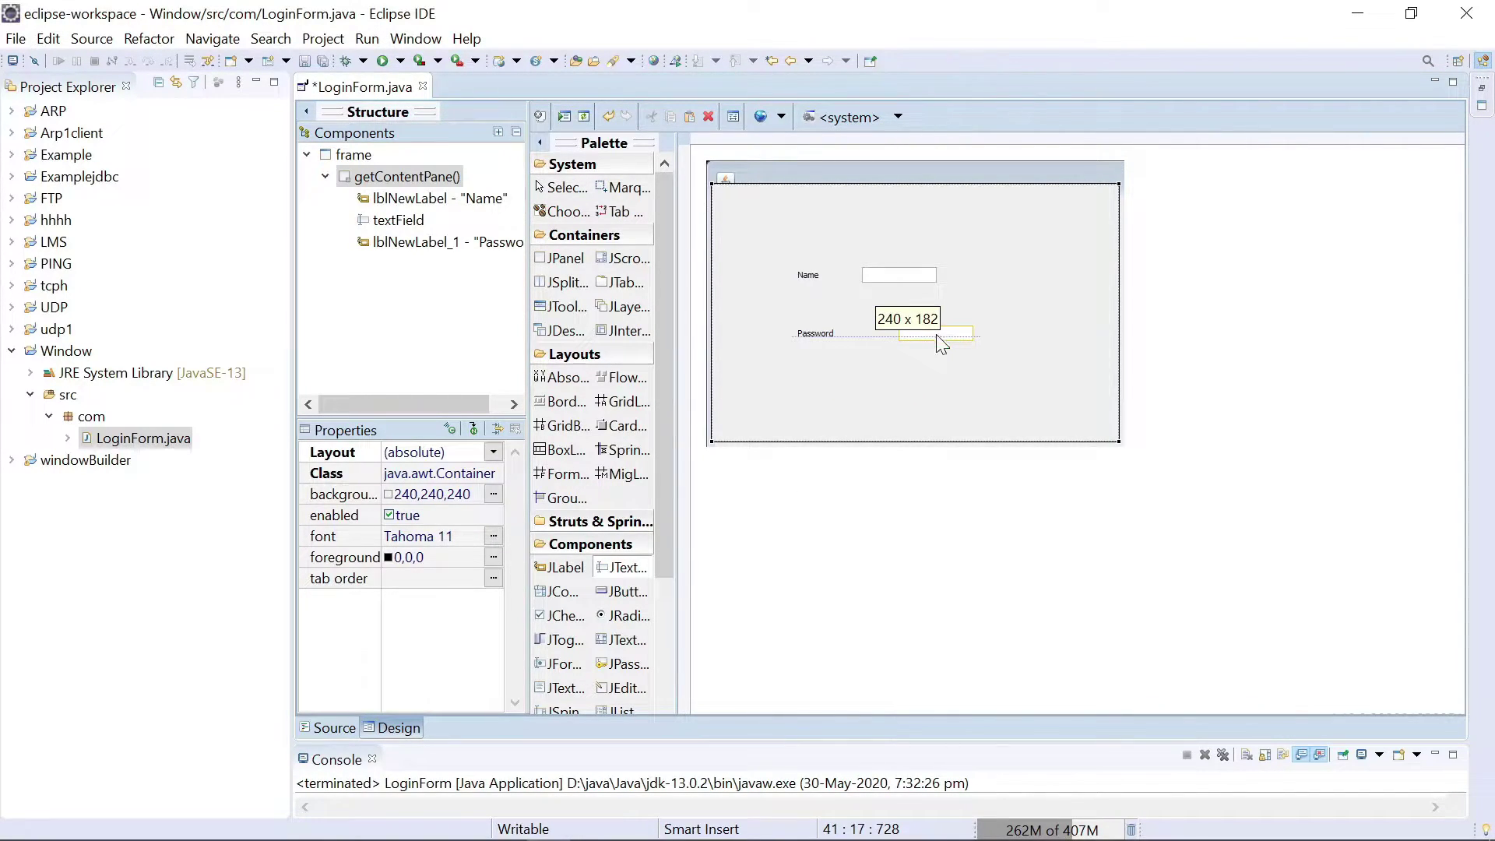
pyautogui.click(936, 334)
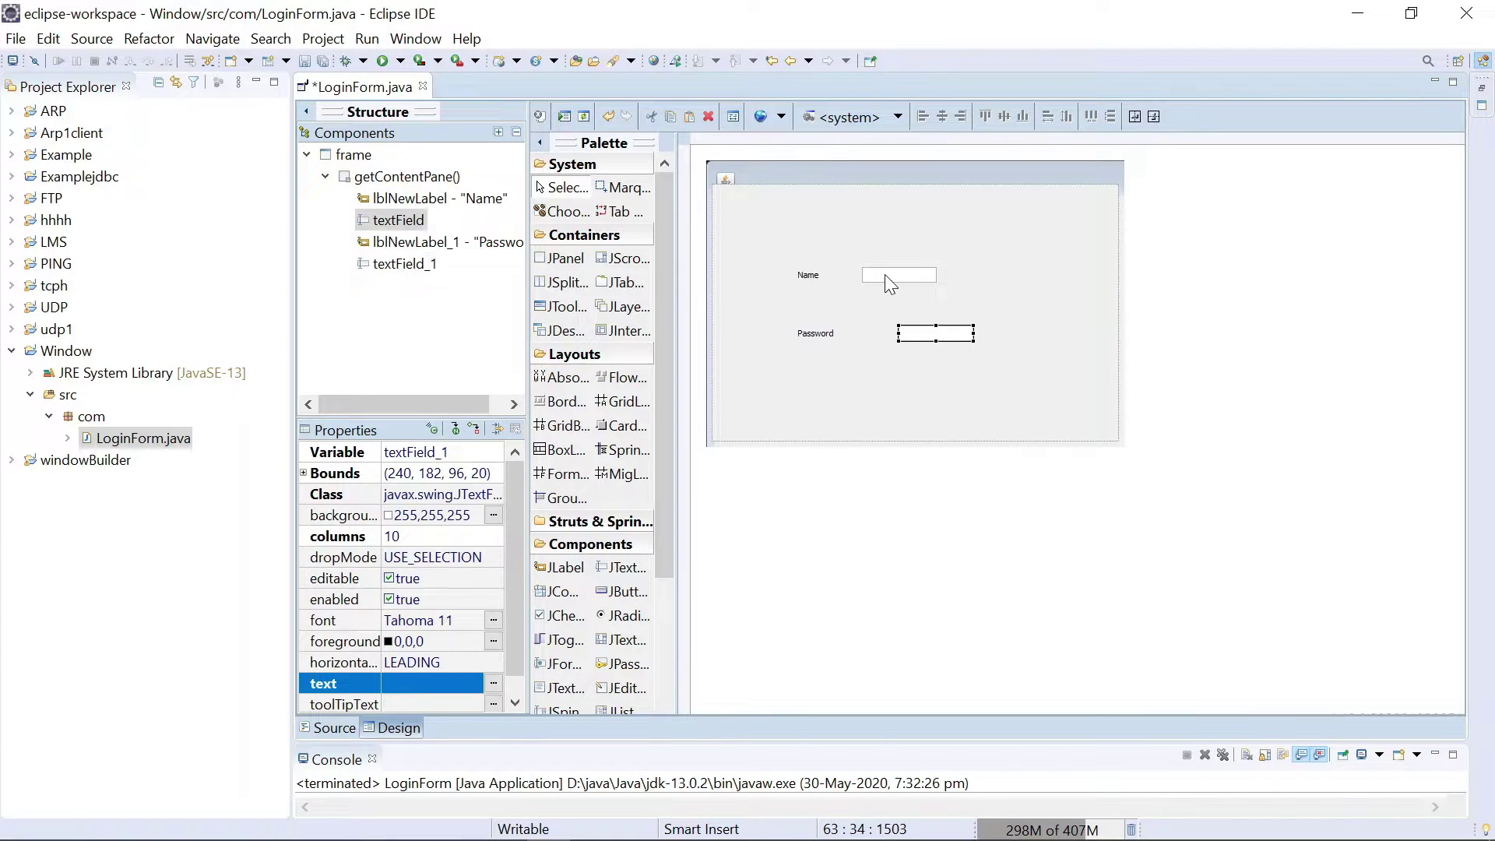
# Widen the Name text field, and widen the Password label so its text fits.
pyautogui.click(884, 275)
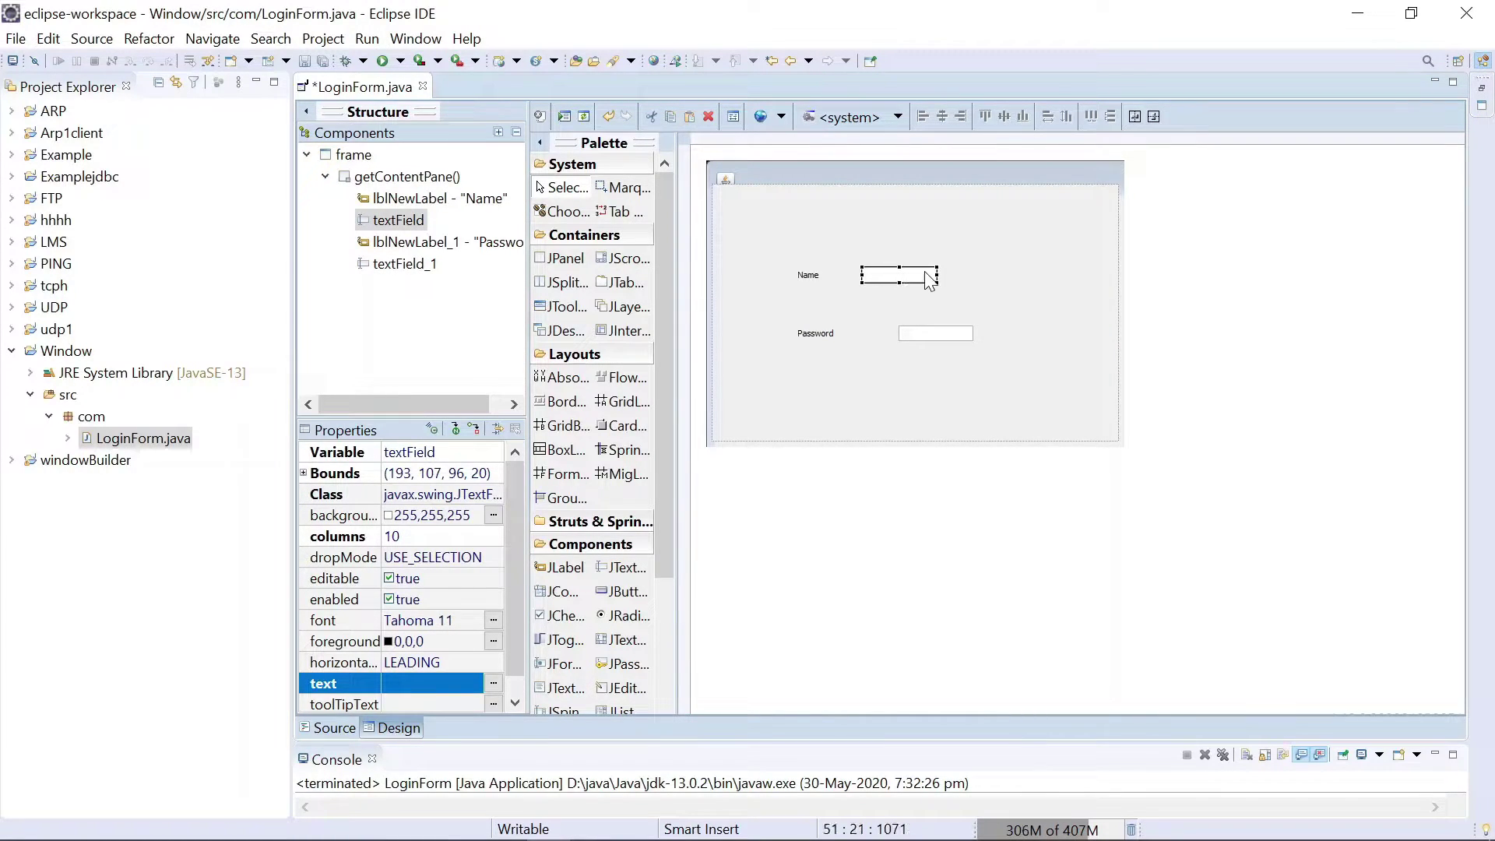
pyautogui.moveTo(930, 278); pyautogui.dragTo(967, 282)
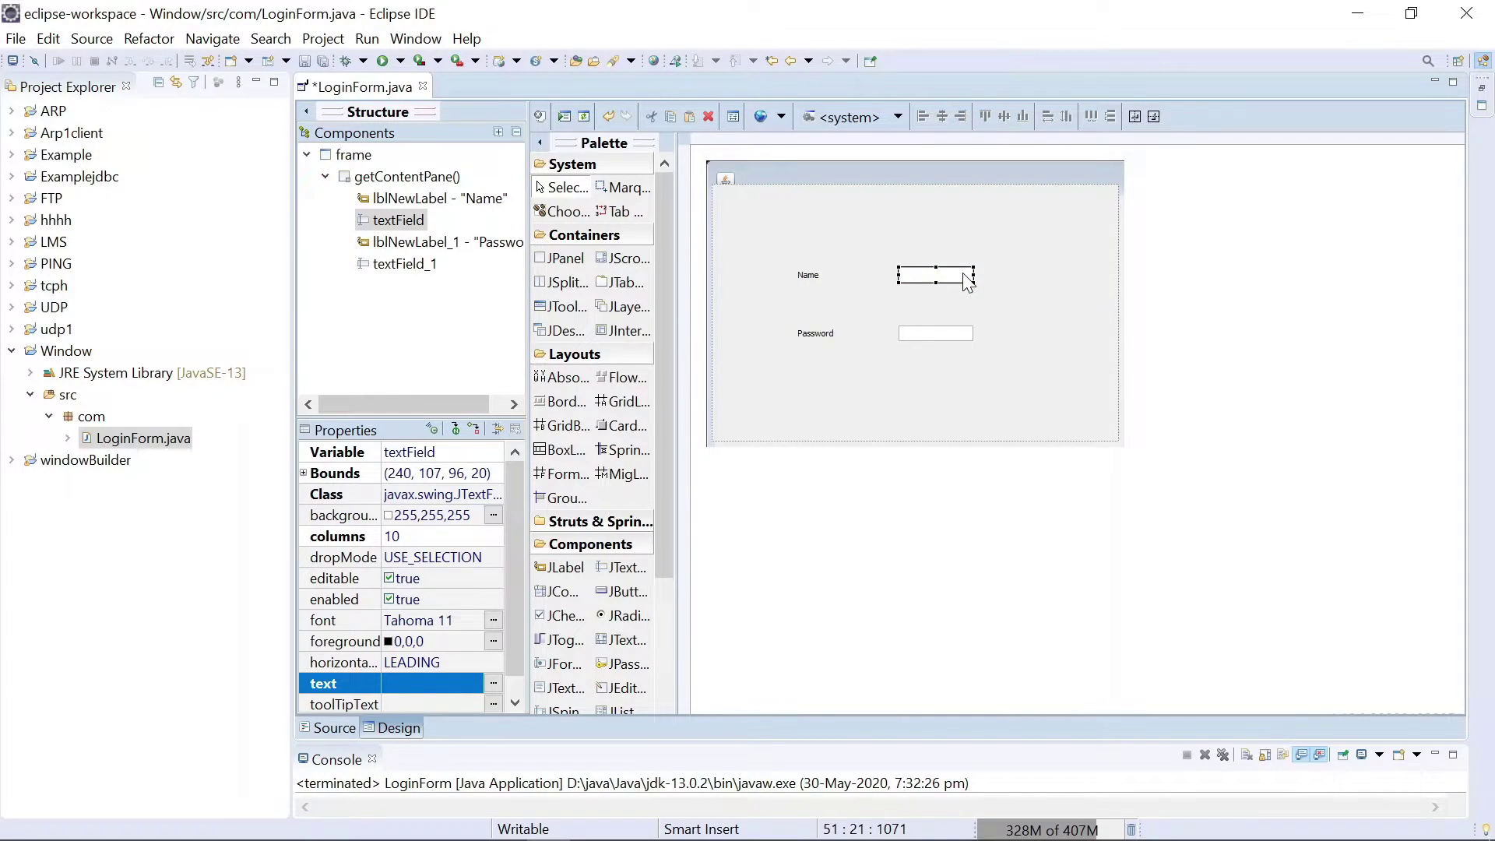
pyautogui.click(826, 337)
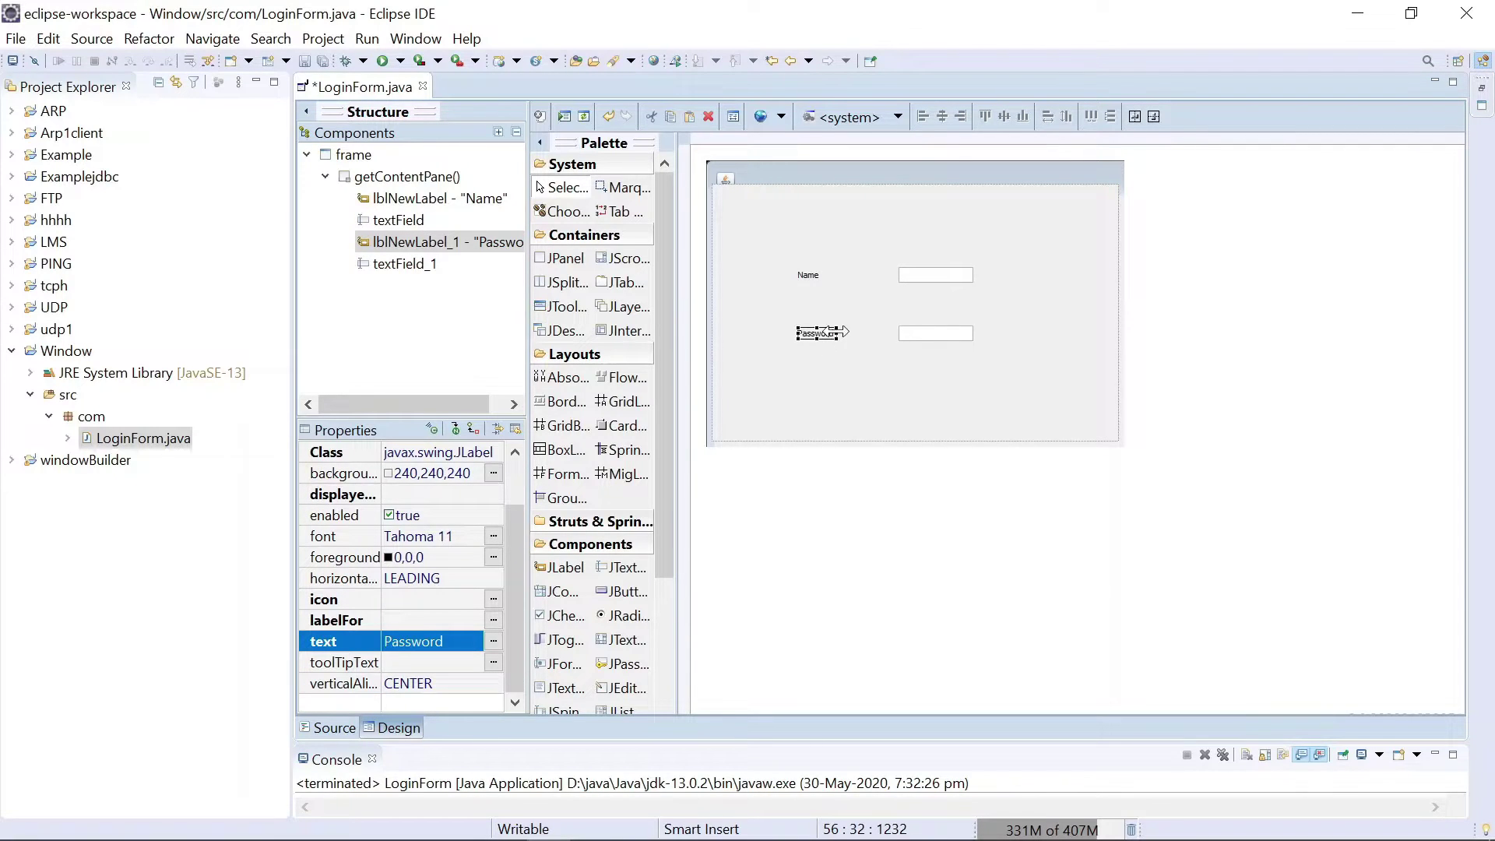
pyautogui.moveTo(842, 333); pyautogui.dragTo(860, 334)
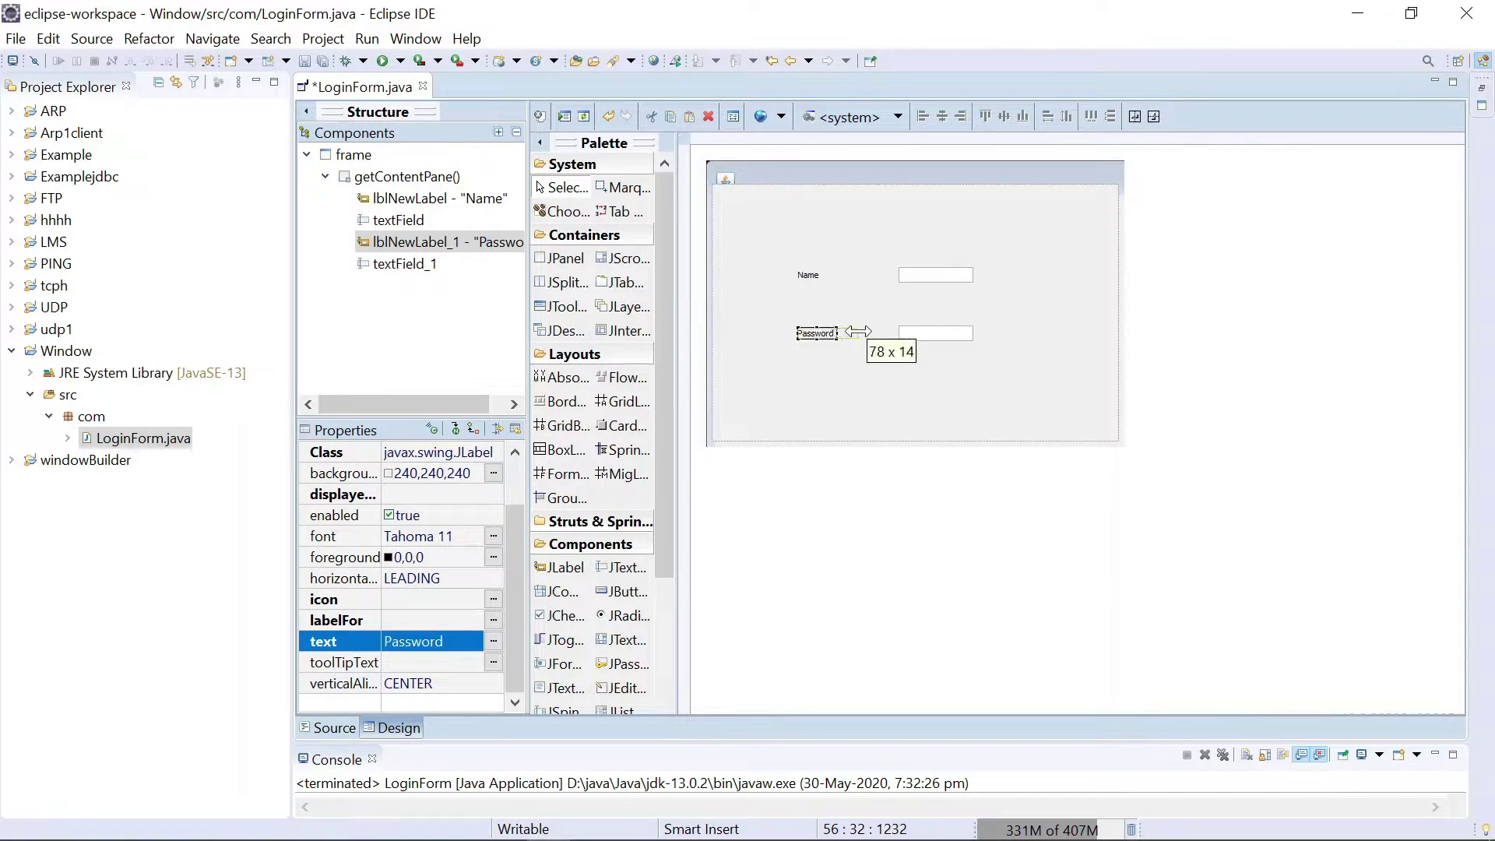
pyautogui.click(863, 384)
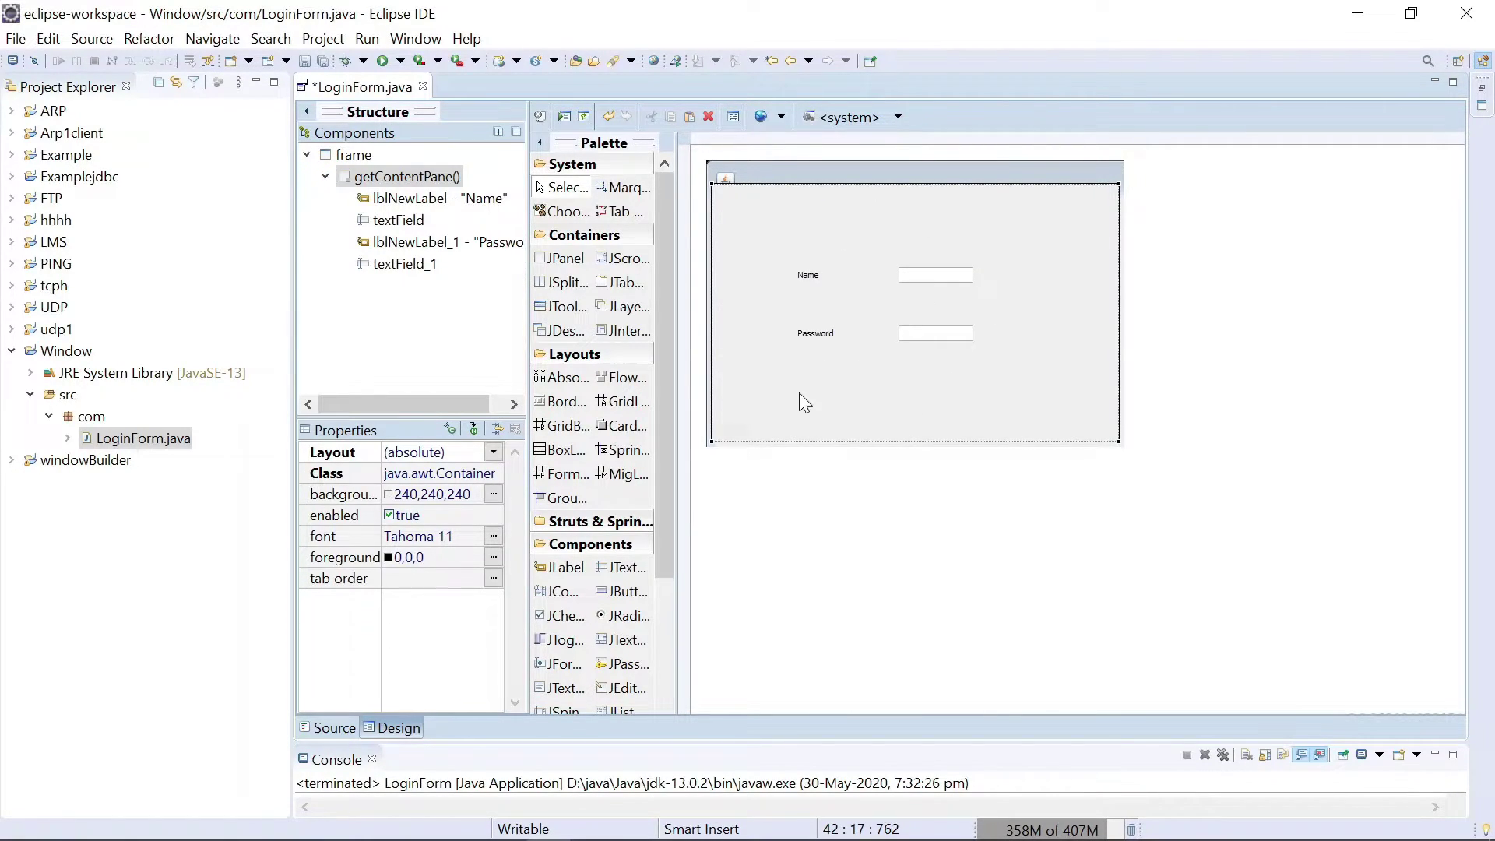
# Add a JButton below the Password field with the caption "Login'".
pyautogui.click(623, 592)
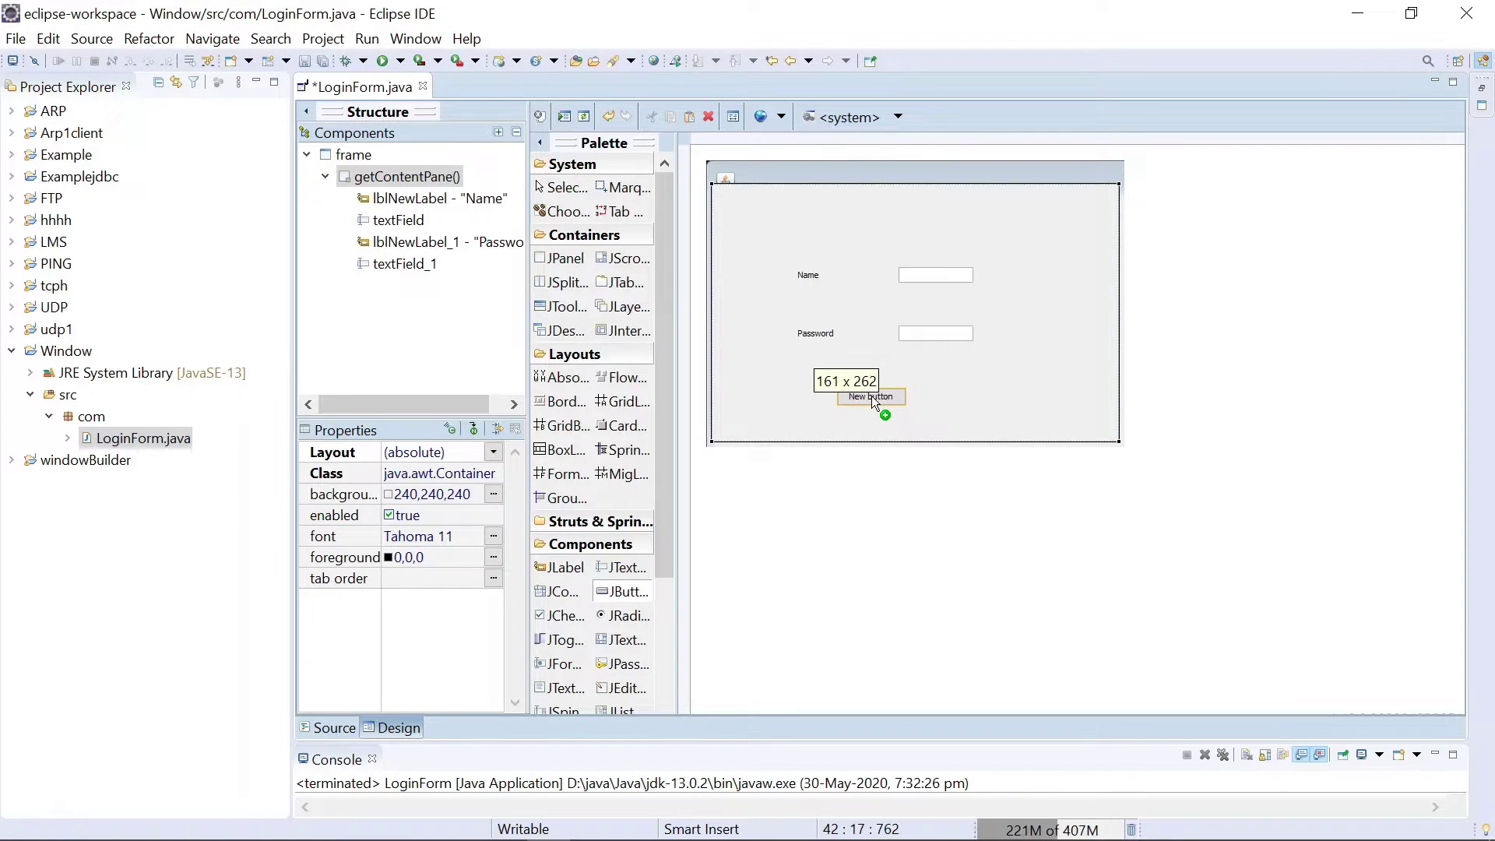
pyautogui.click(872, 396)
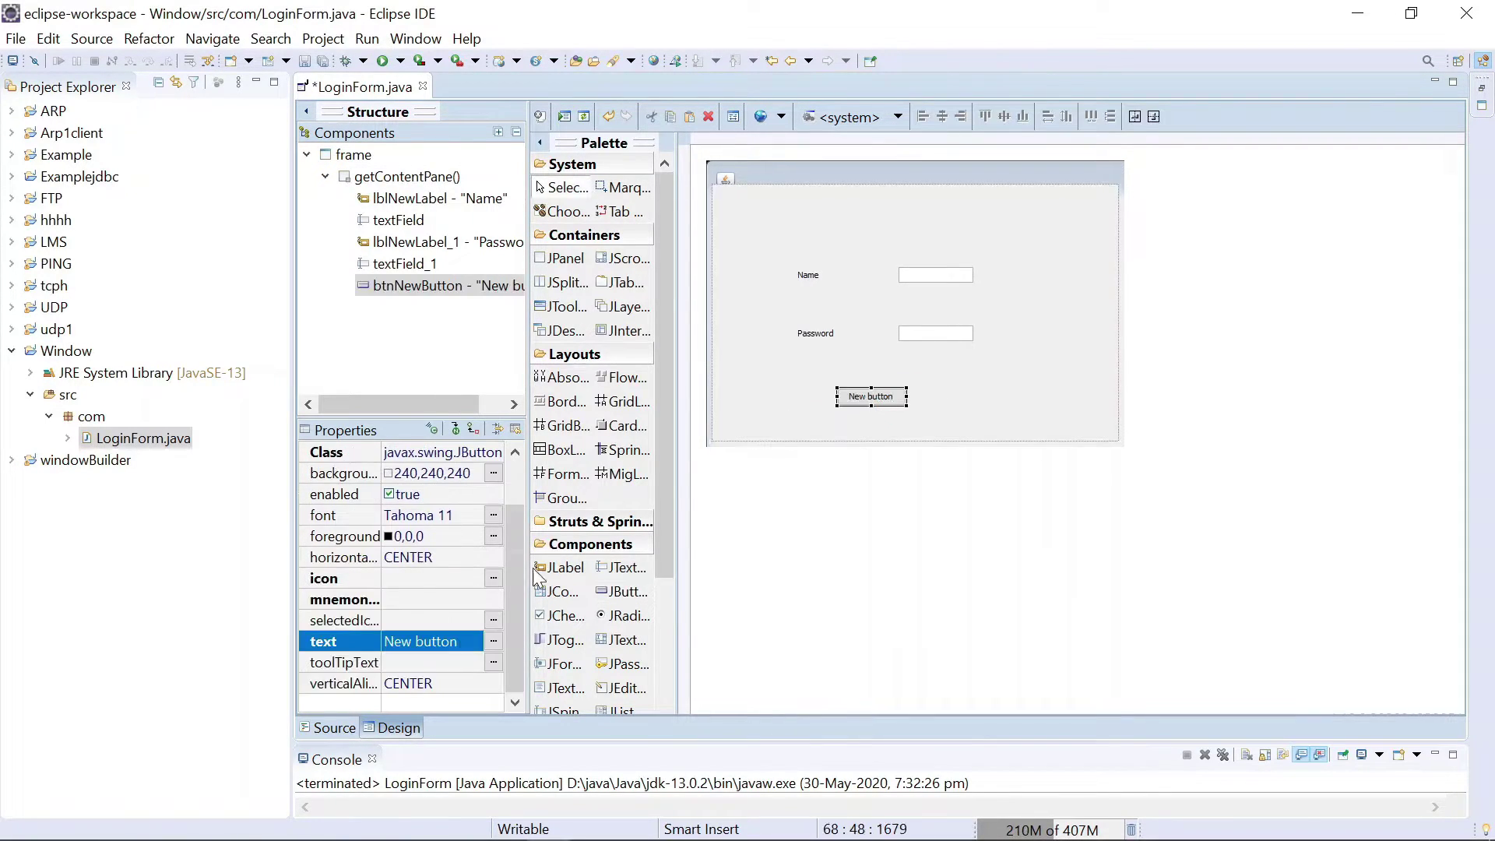
pyautogui.click(471, 641)
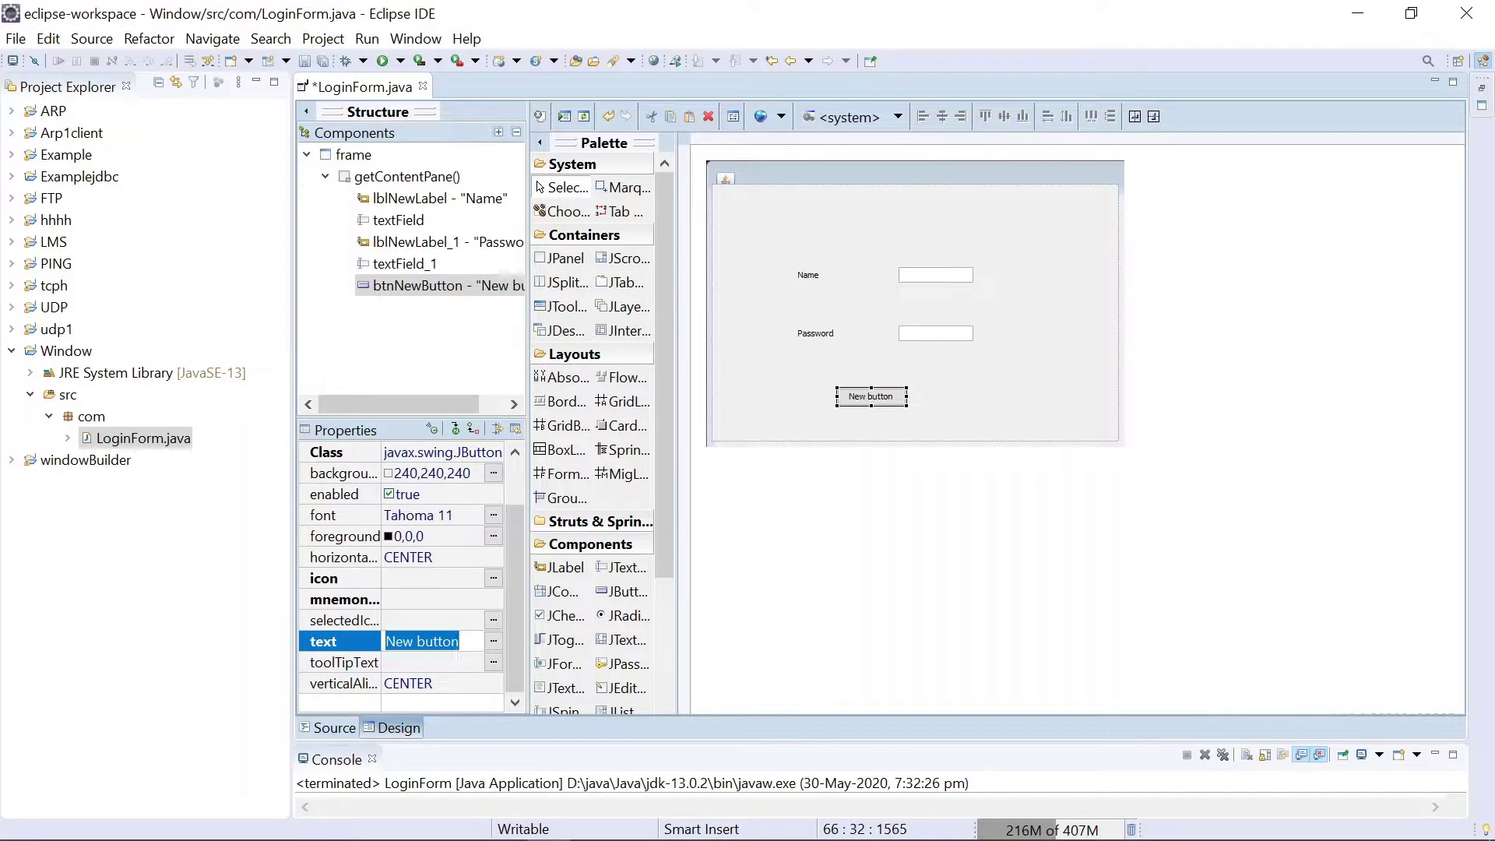
pyautogui.write('Lo')
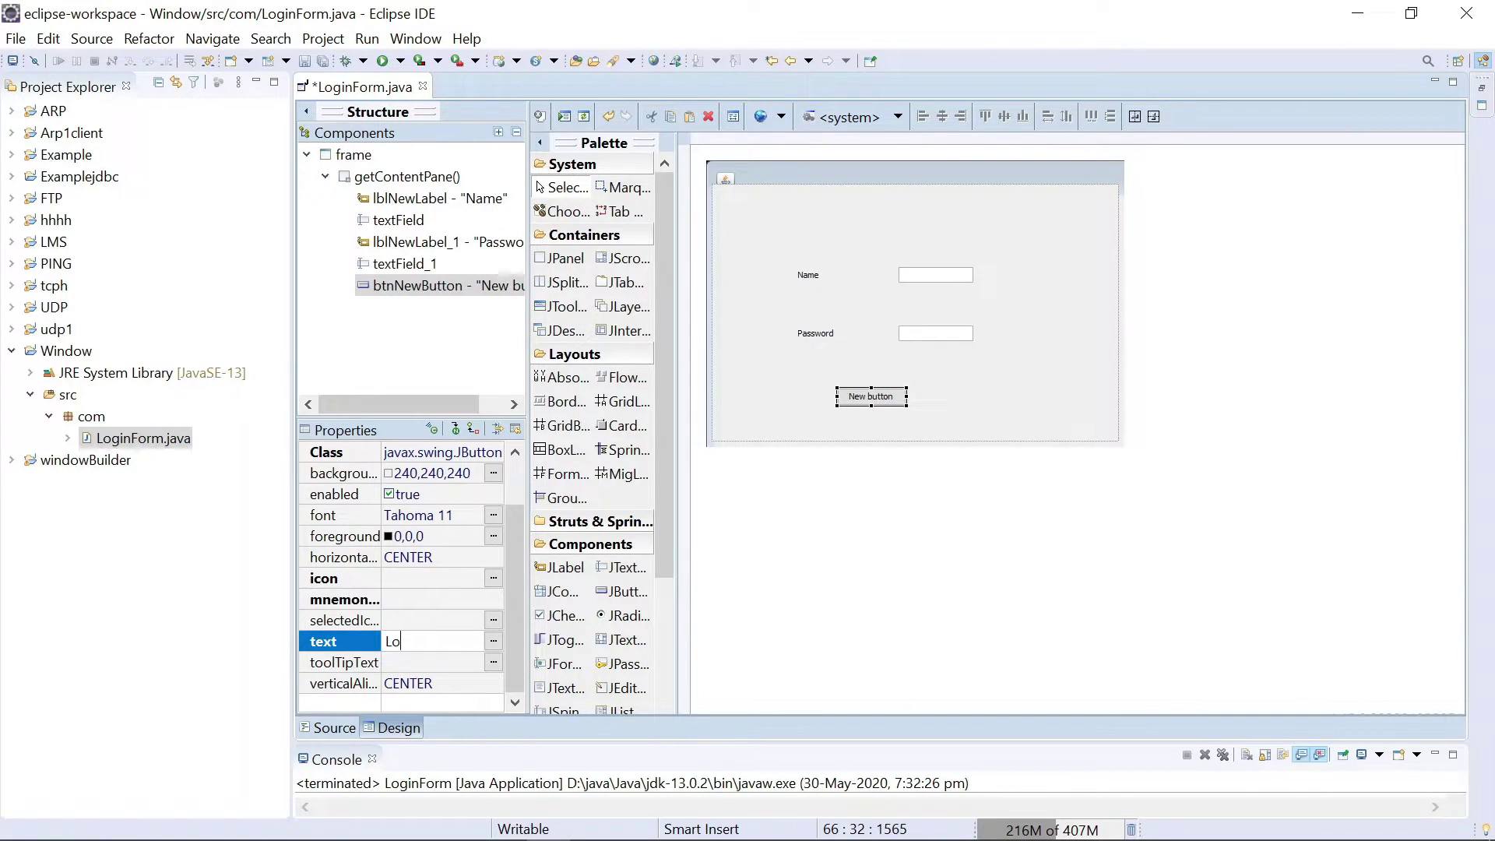
pyautogui.write('gin')
pyautogui.press('Return')
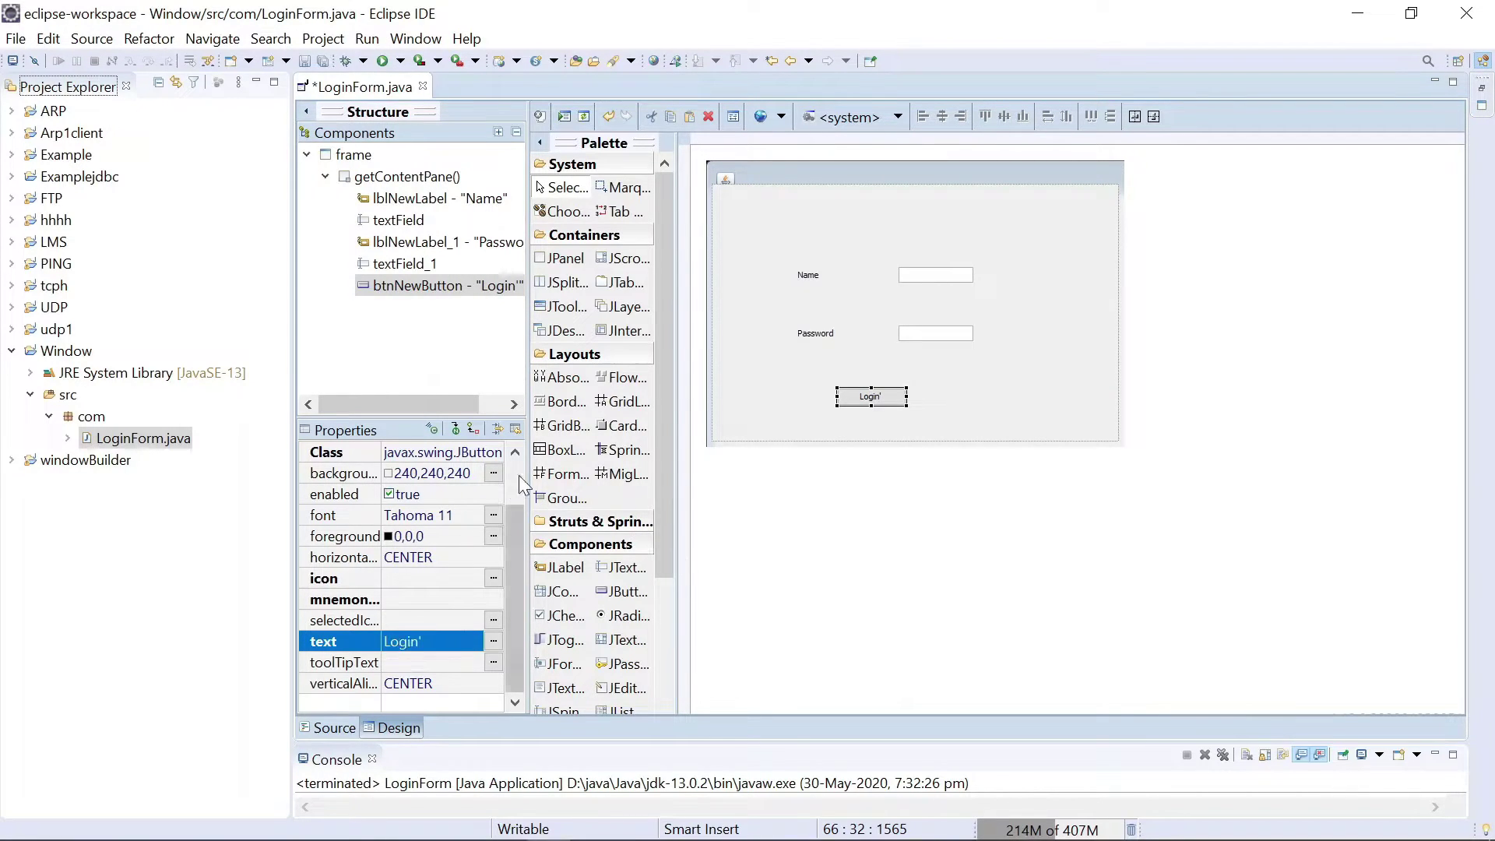
pyautogui.click(774, 260)
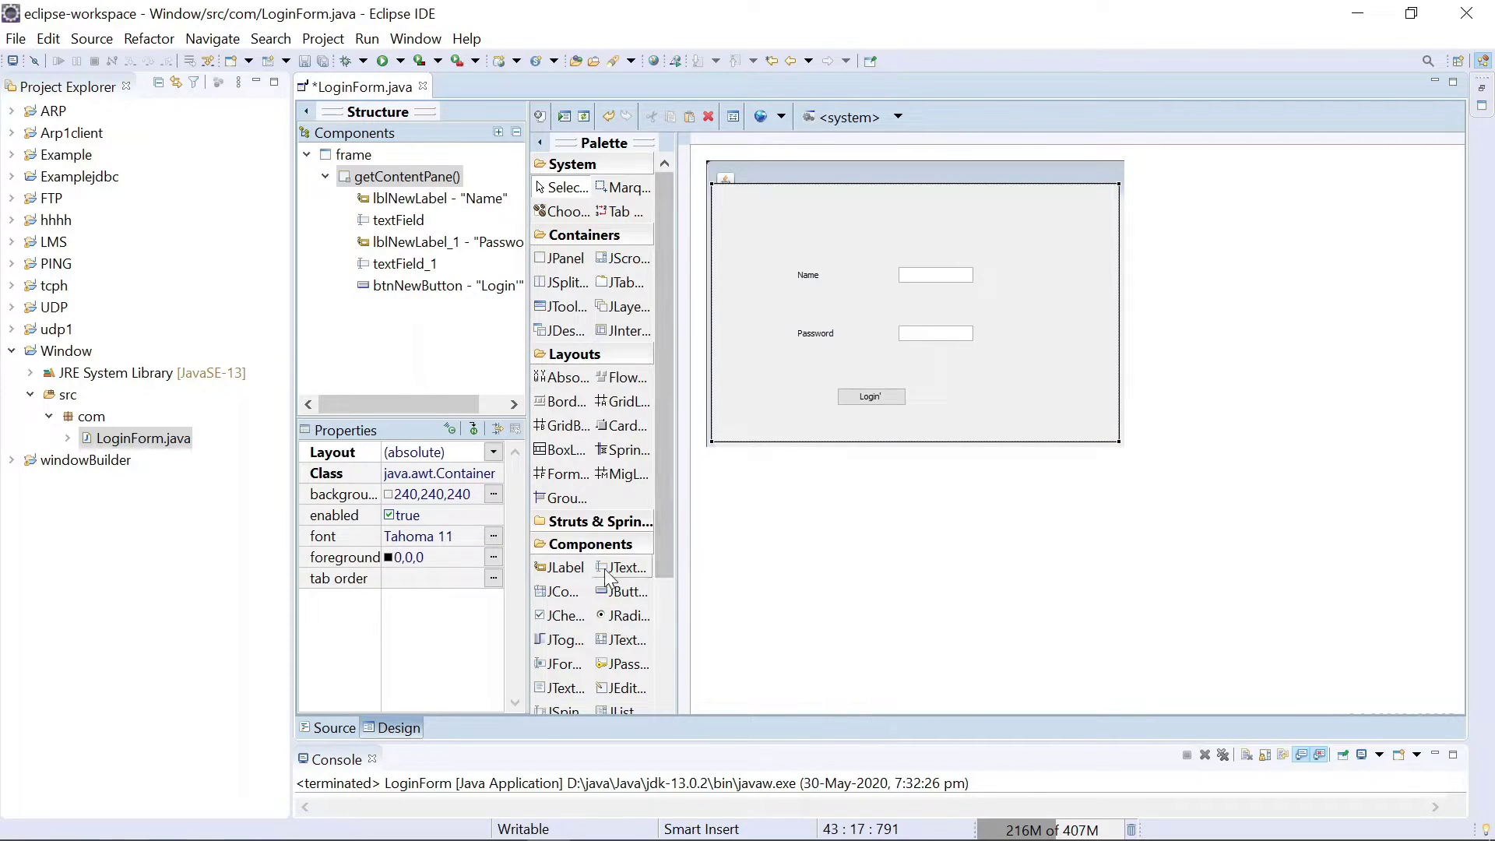
# Place a JLabel above the Name field and set its text to 'Login Form'.
pyautogui.click(562, 571)
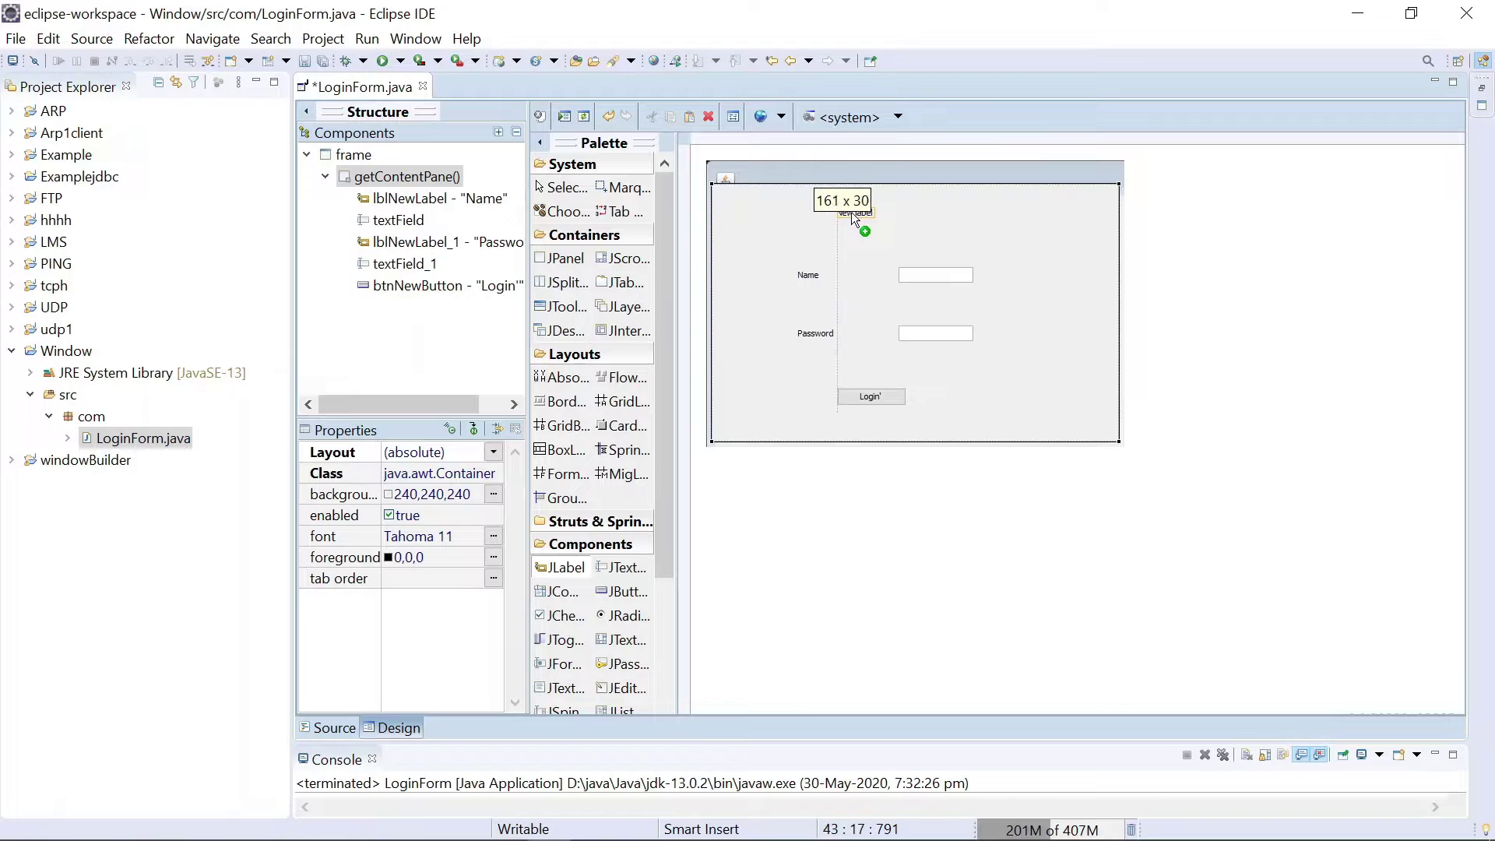
pyautogui.click(850, 214)
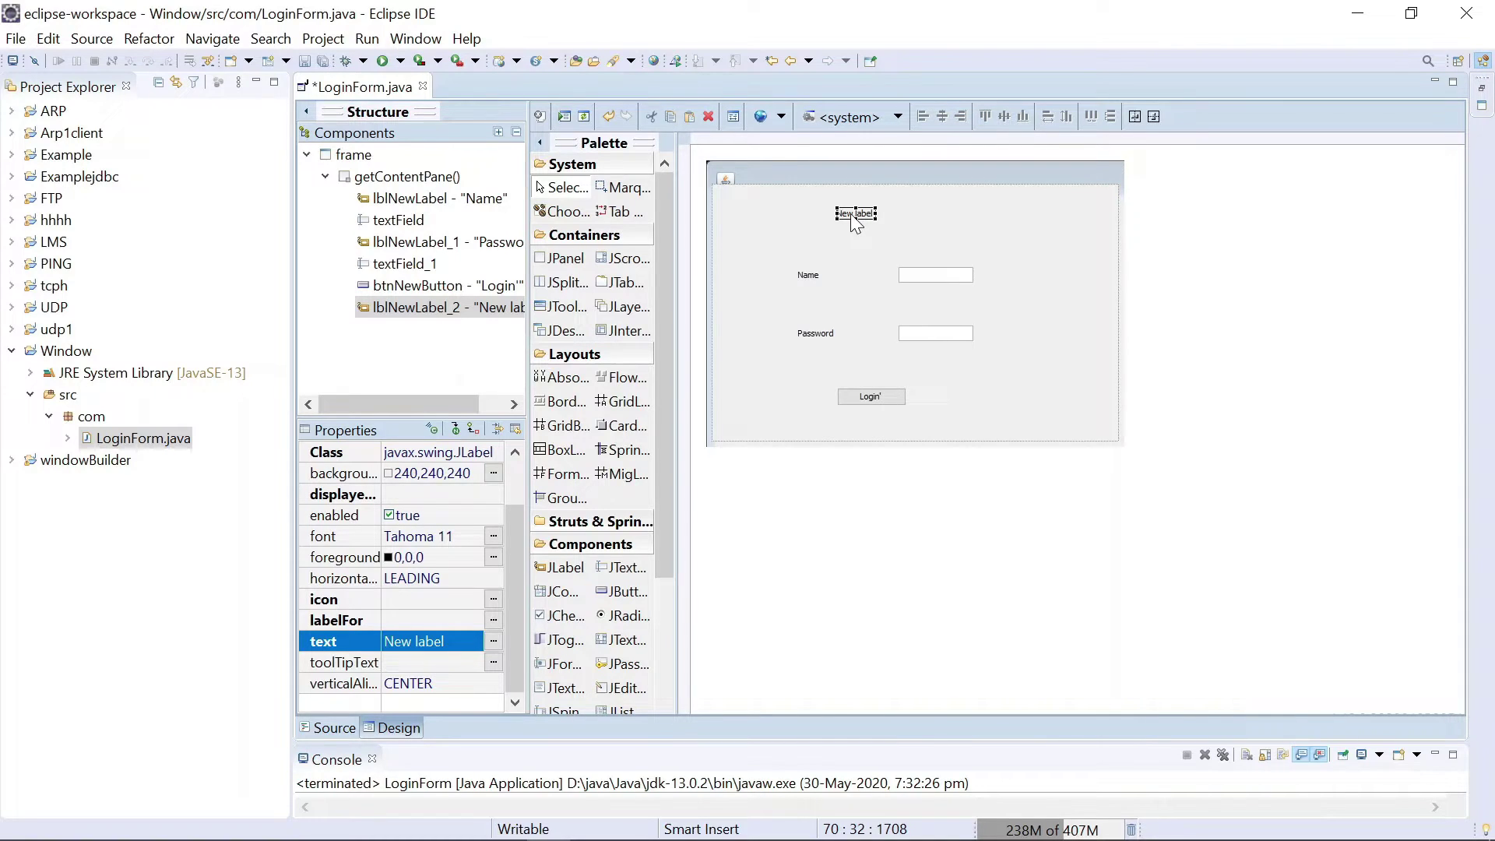
pyautogui.click(853, 224)
pyautogui.write('Form')
pyautogui.write('Login')
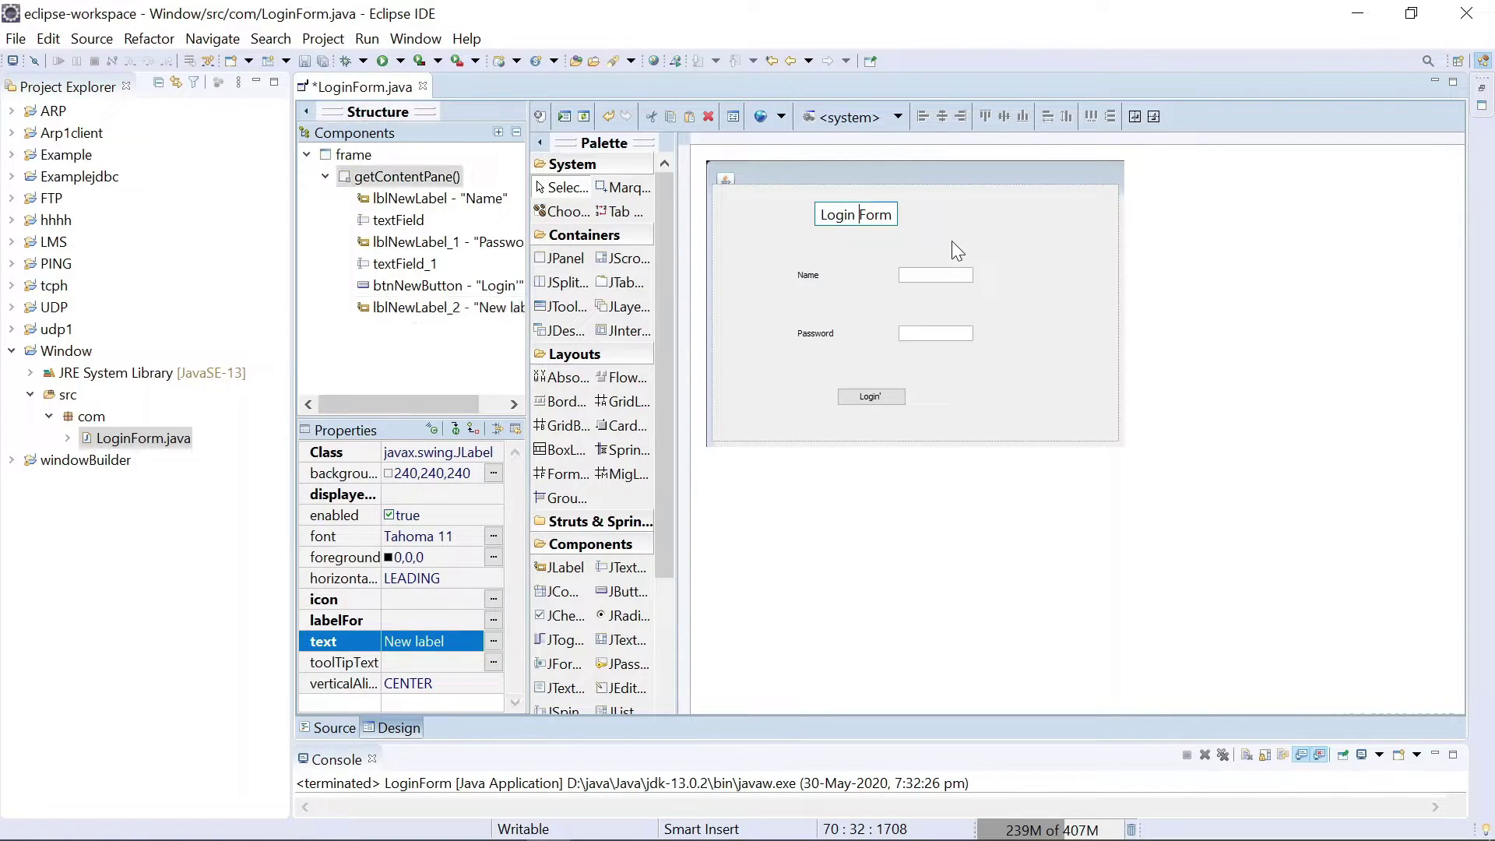
pyautogui.click(876, 212)
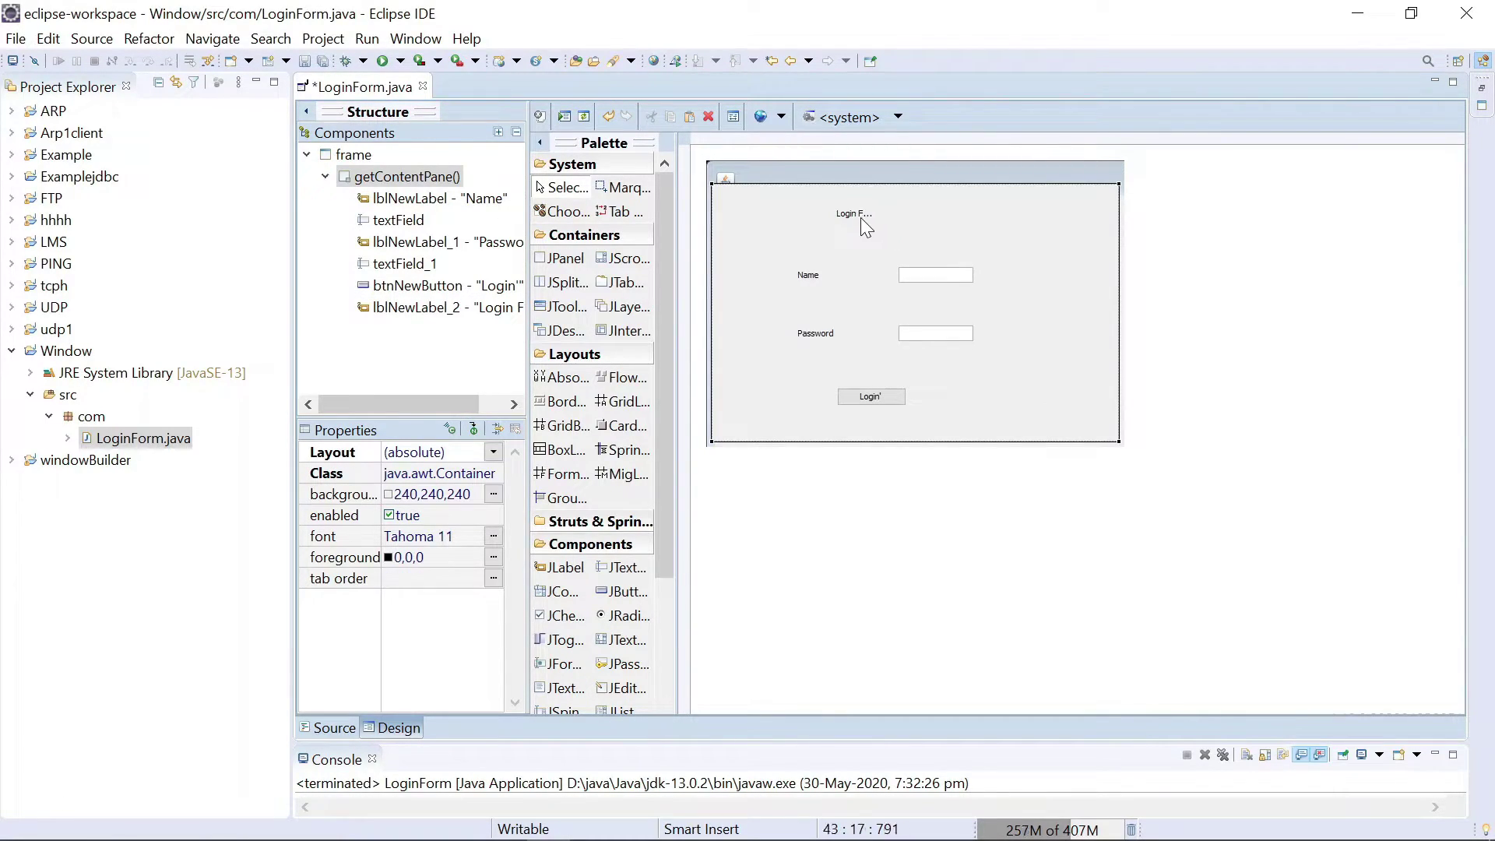
pyautogui.click(861, 217)
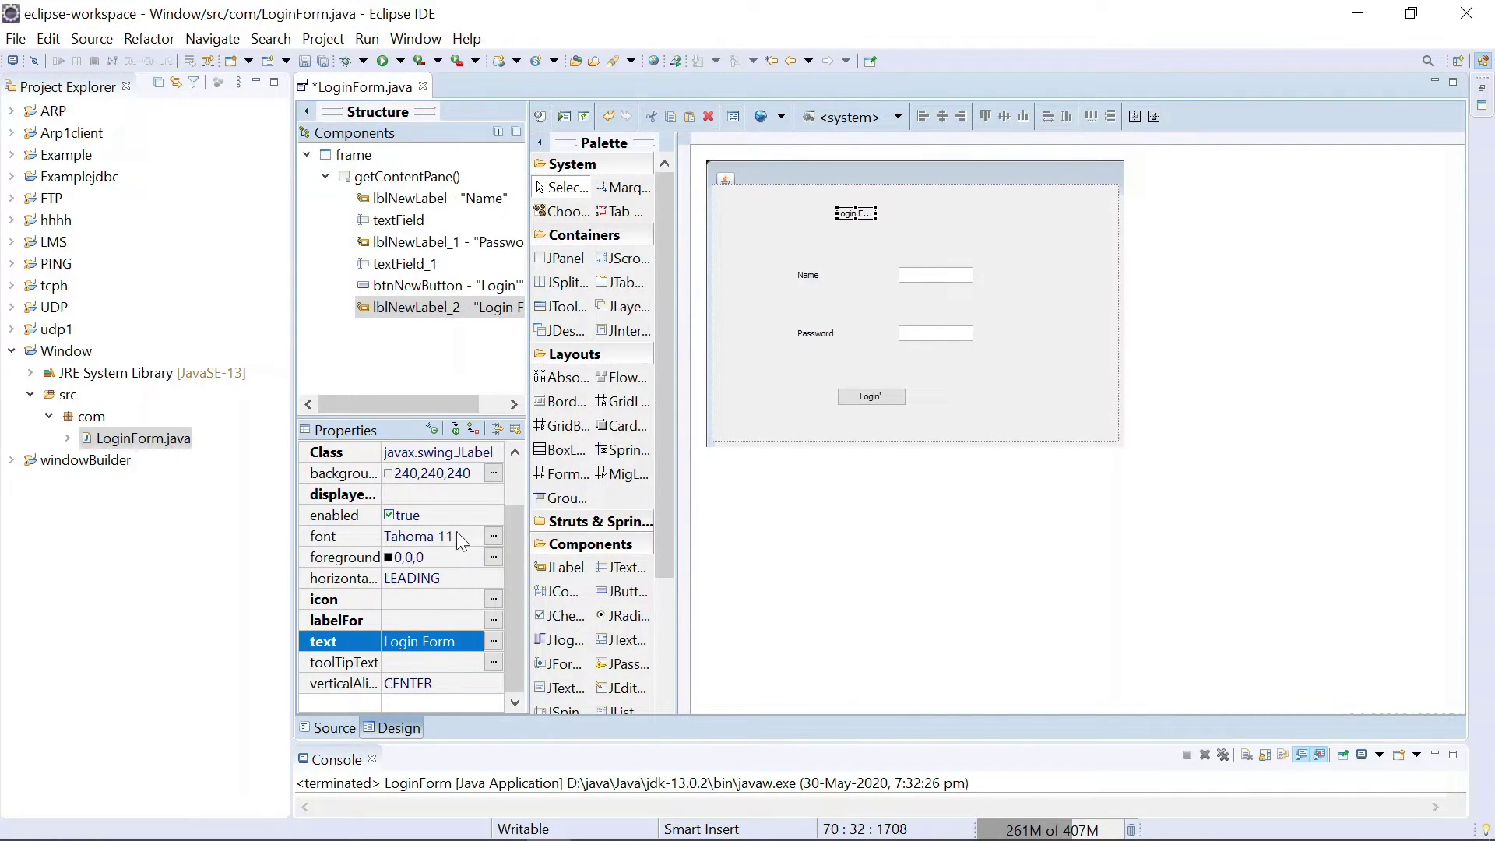
# Give the heading a bold size-15 font and widen the label to fit 'Login Form'.
pyautogui.click(494, 537)
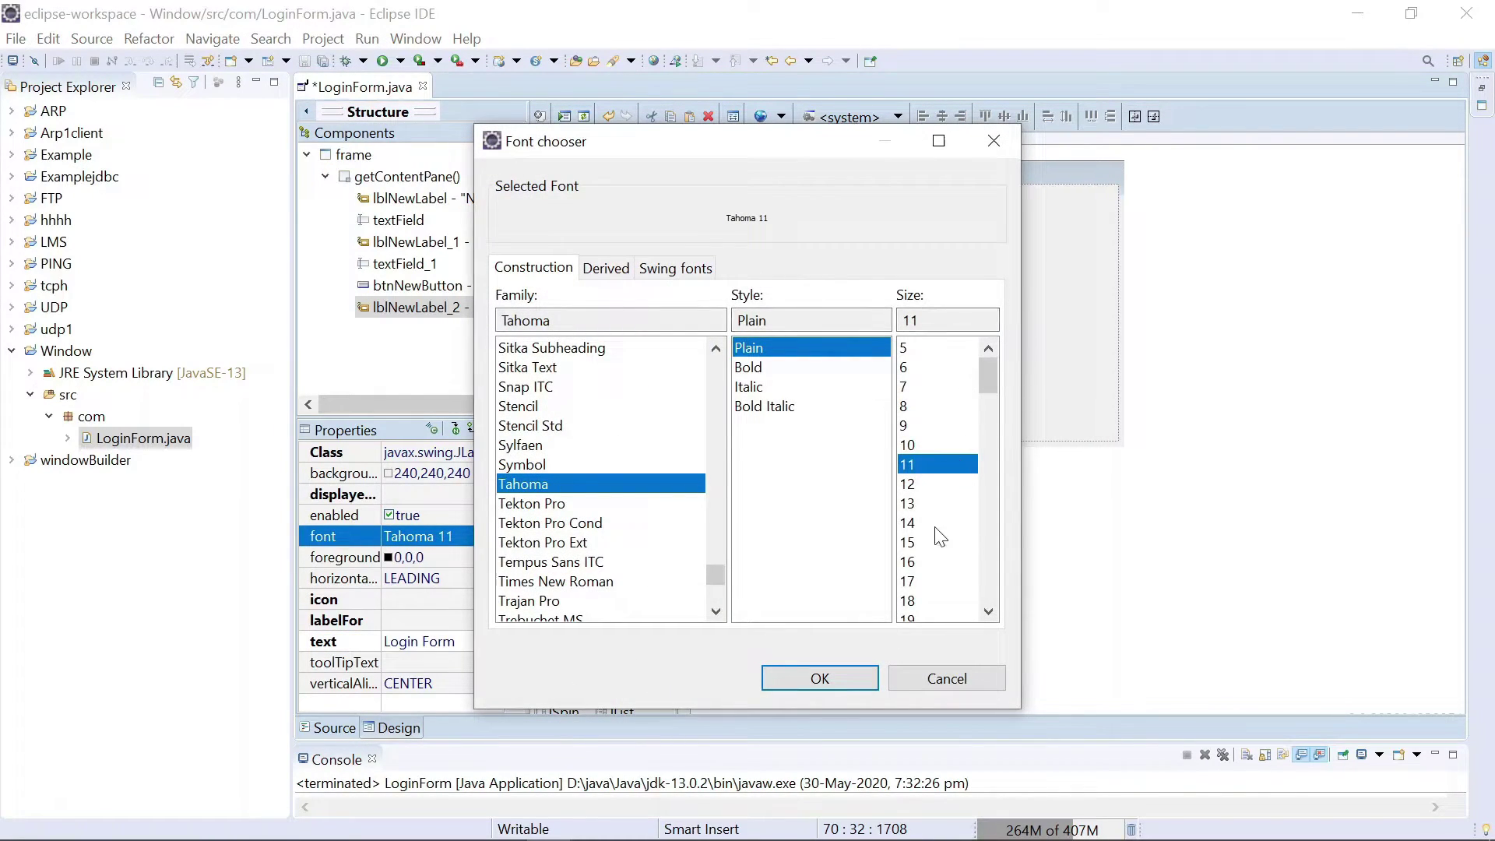
pyautogui.click(919, 544)
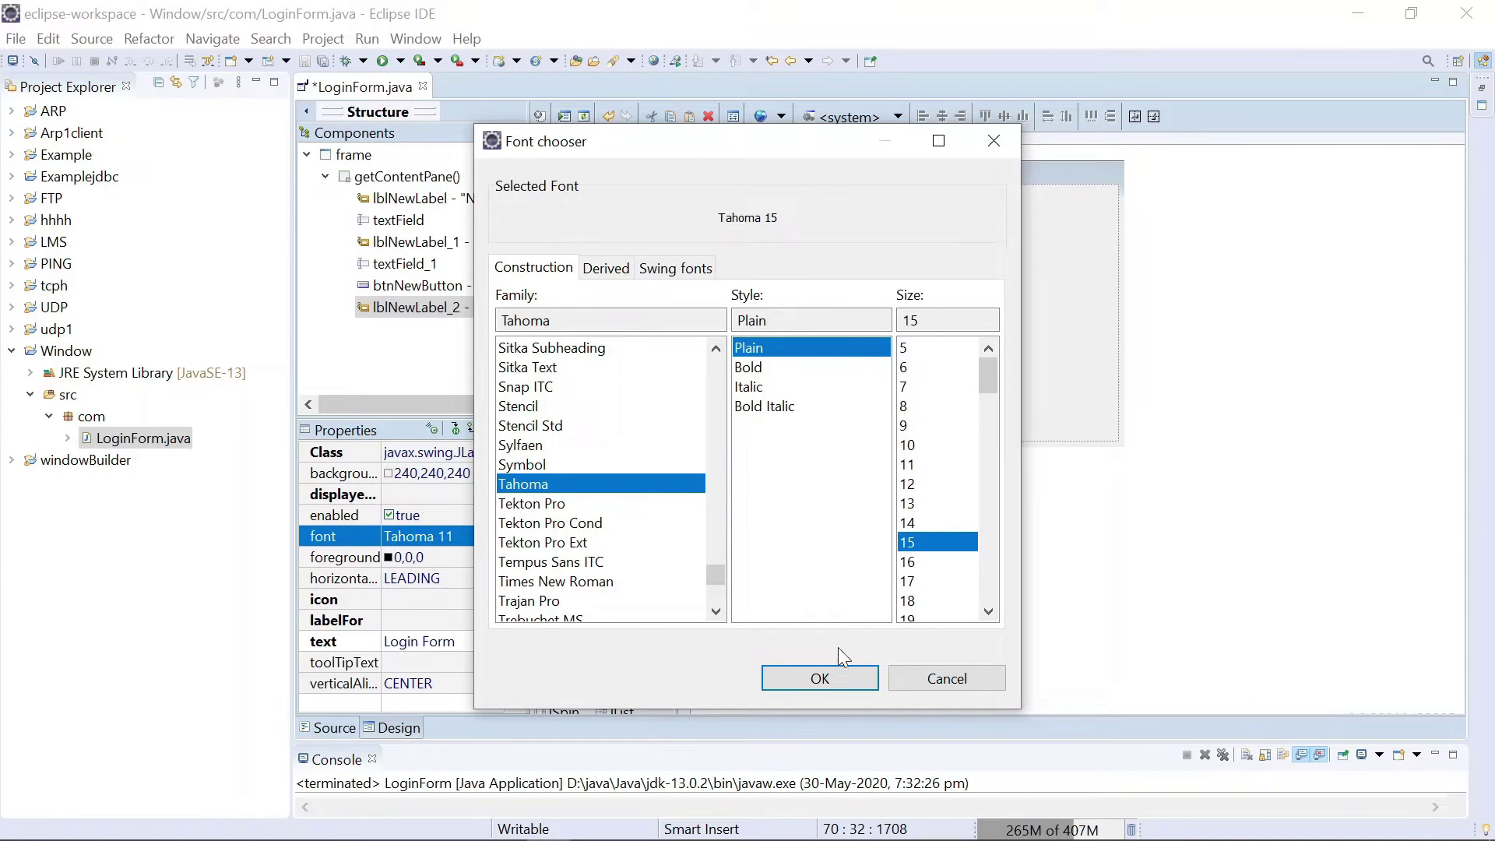
pyautogui.click(753, 368)
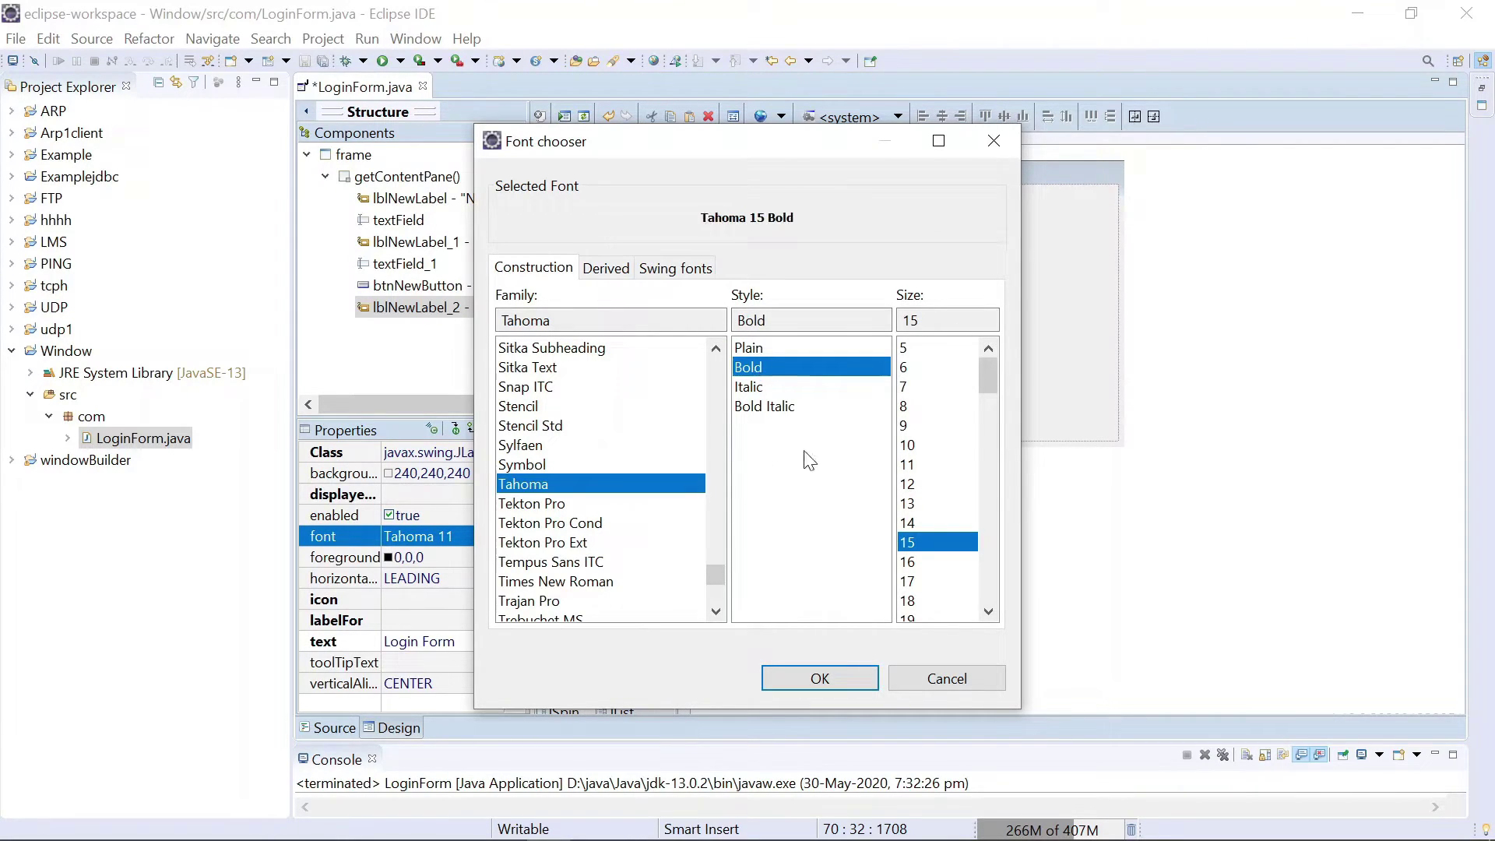
pyautogui.click(821, 675)
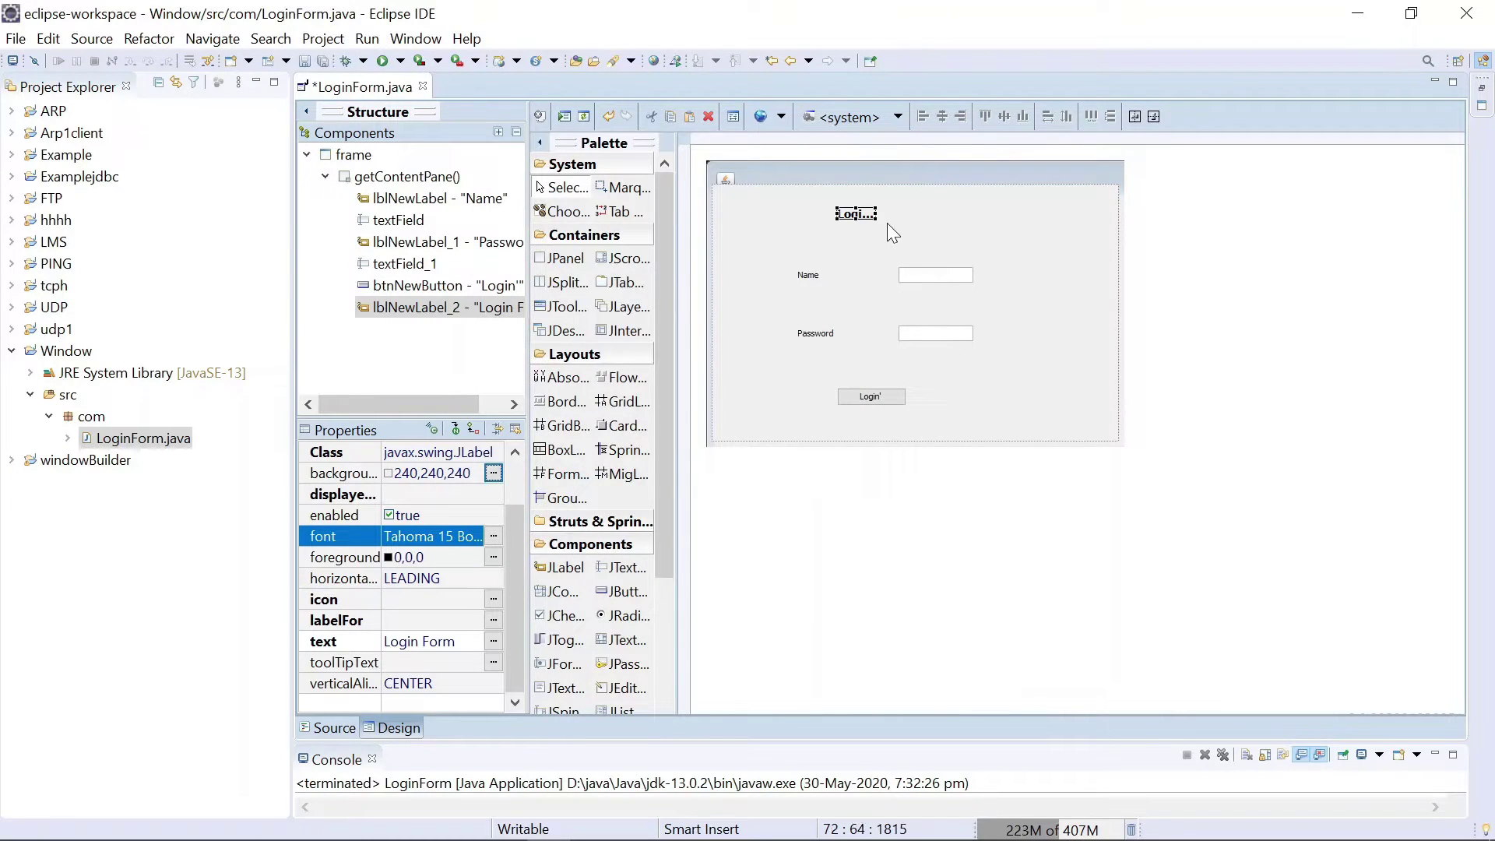
pyautogui.moveTo(885, 214); pyautogui.dragTo(910, 219)
pyautogui.click(1025, 217)
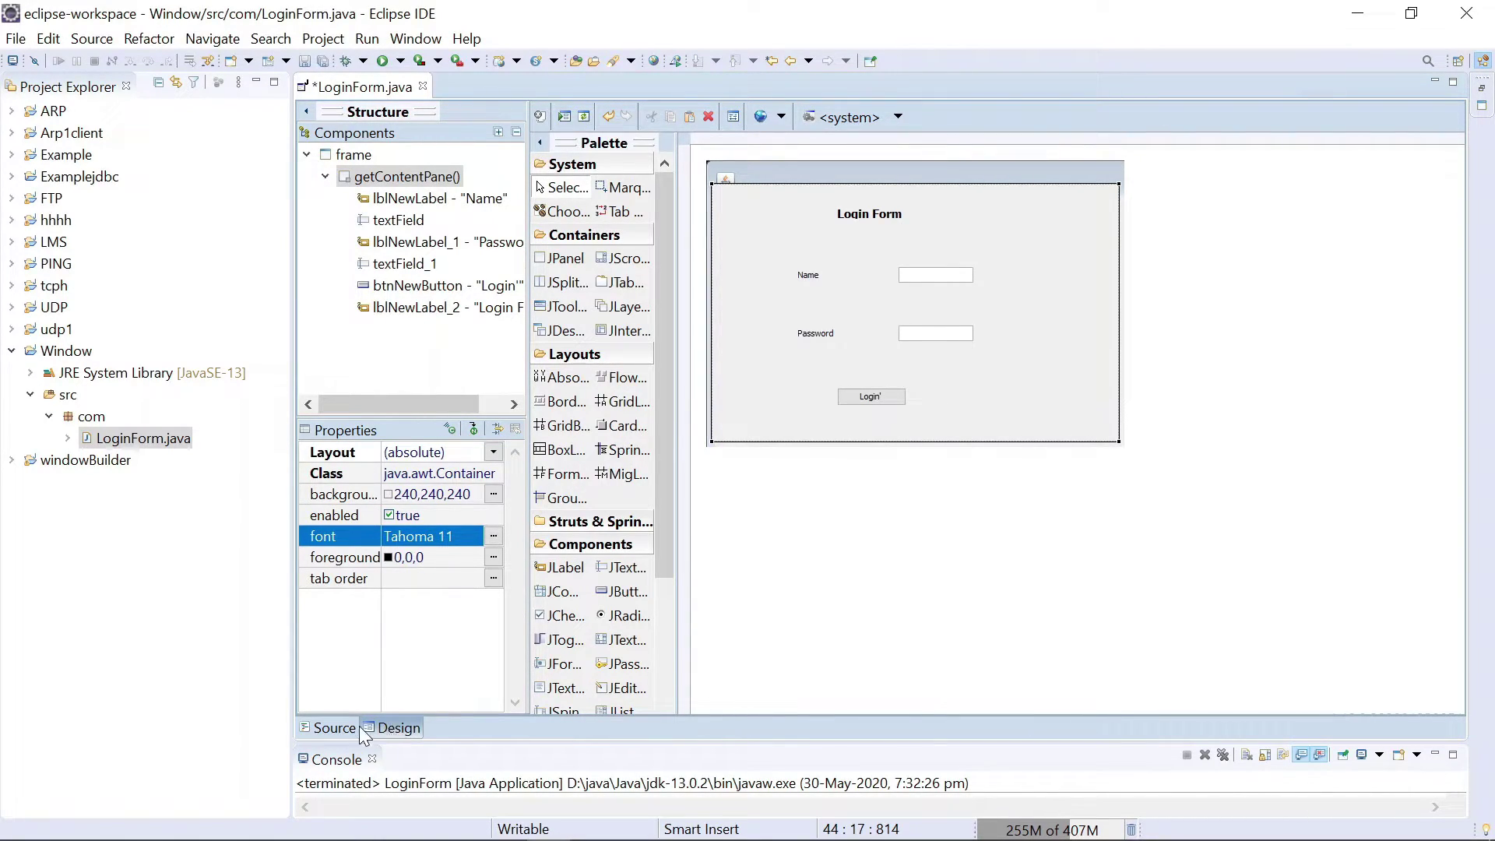
pyautogui.click(329, 725)
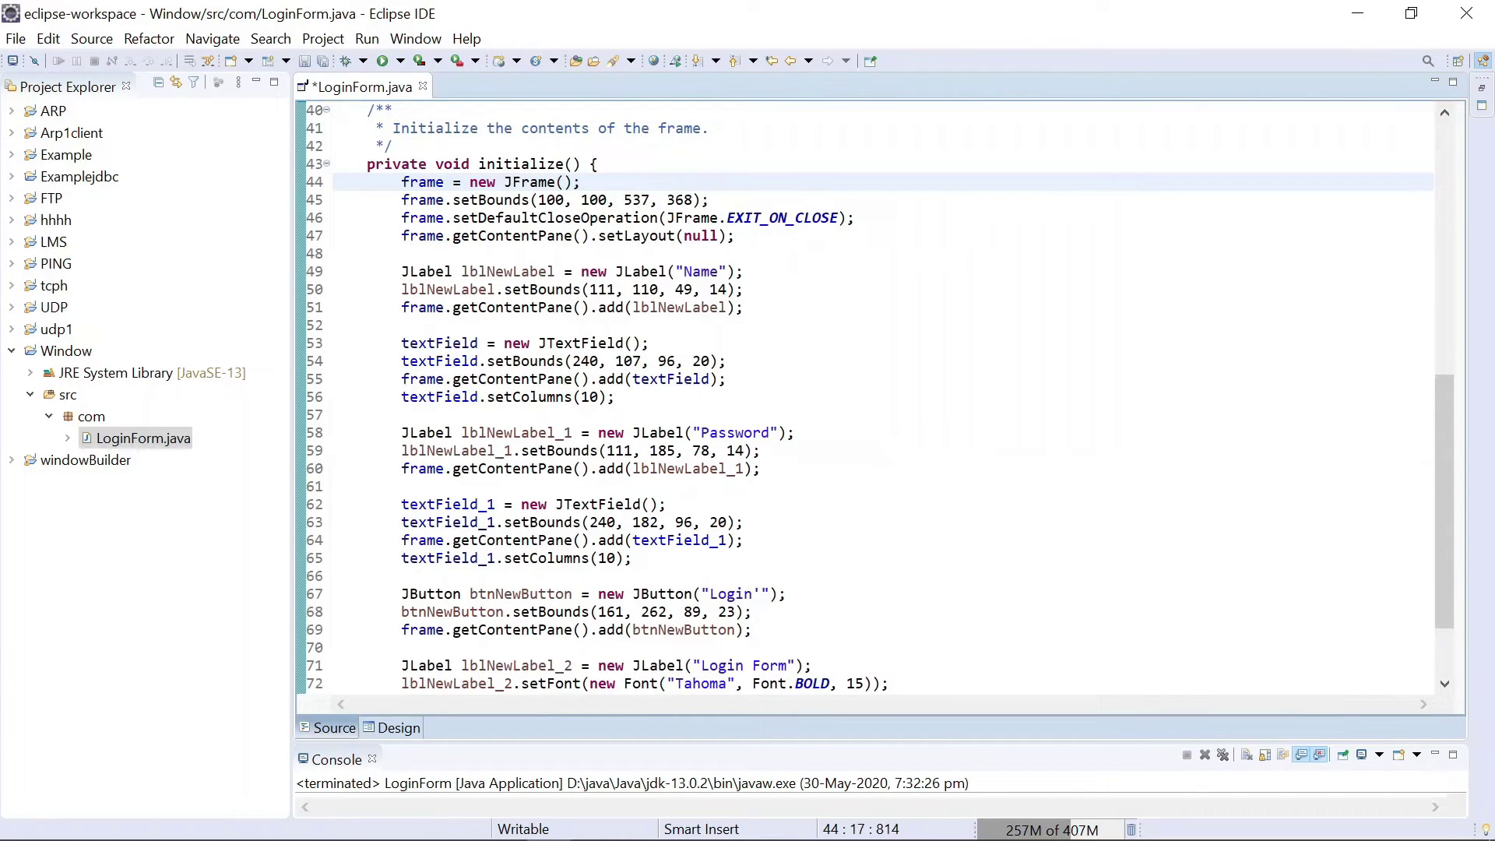
pyautogui.scroll(8, 864, 398)
pyautogui.scroll(5, 864, 397)
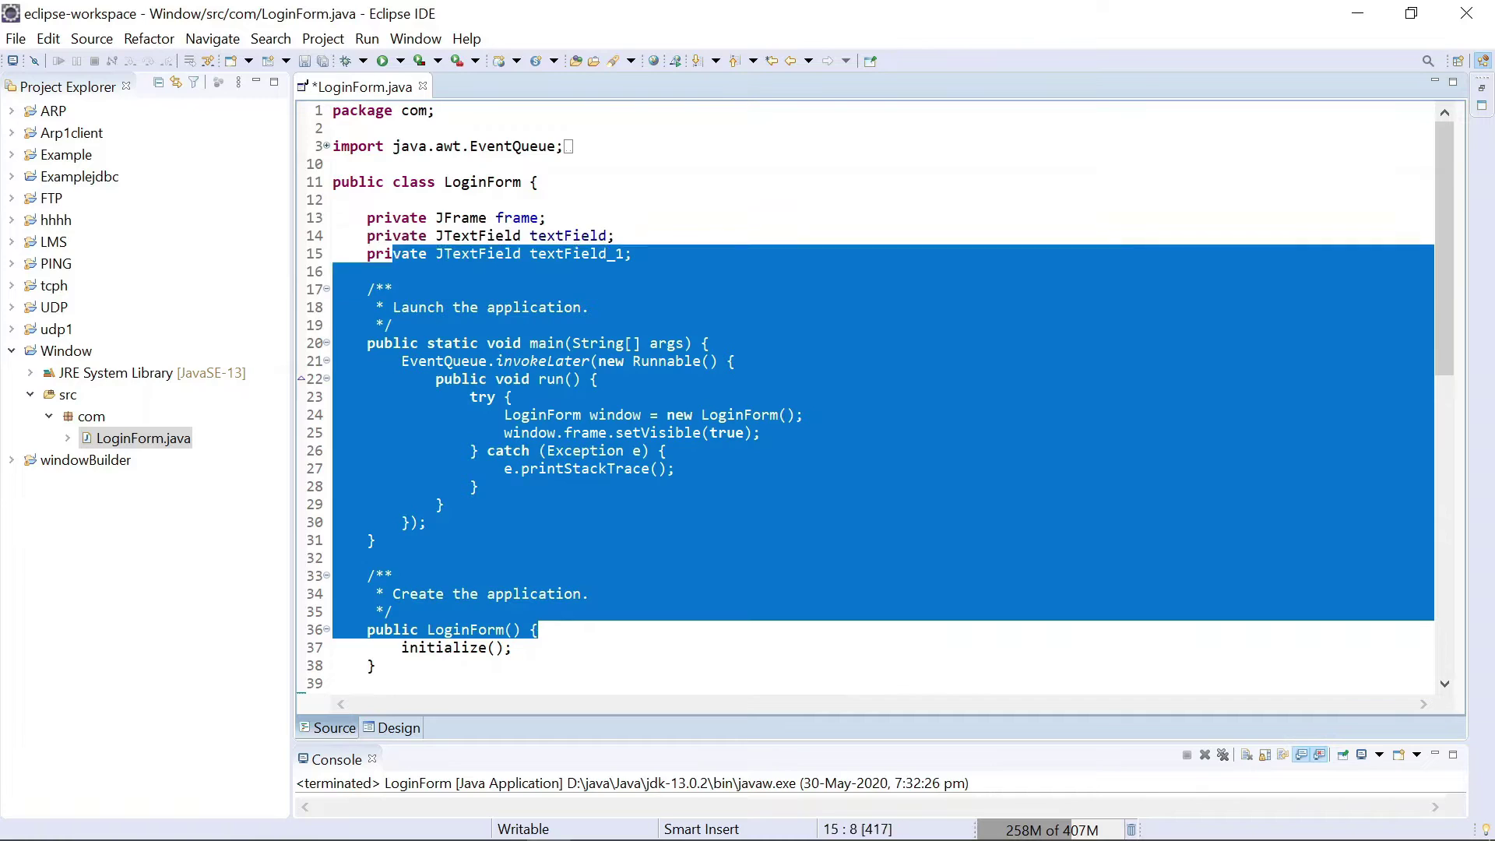
pyautogui.moveTo(538, 629); pyautogui.dragTo(358, 146)
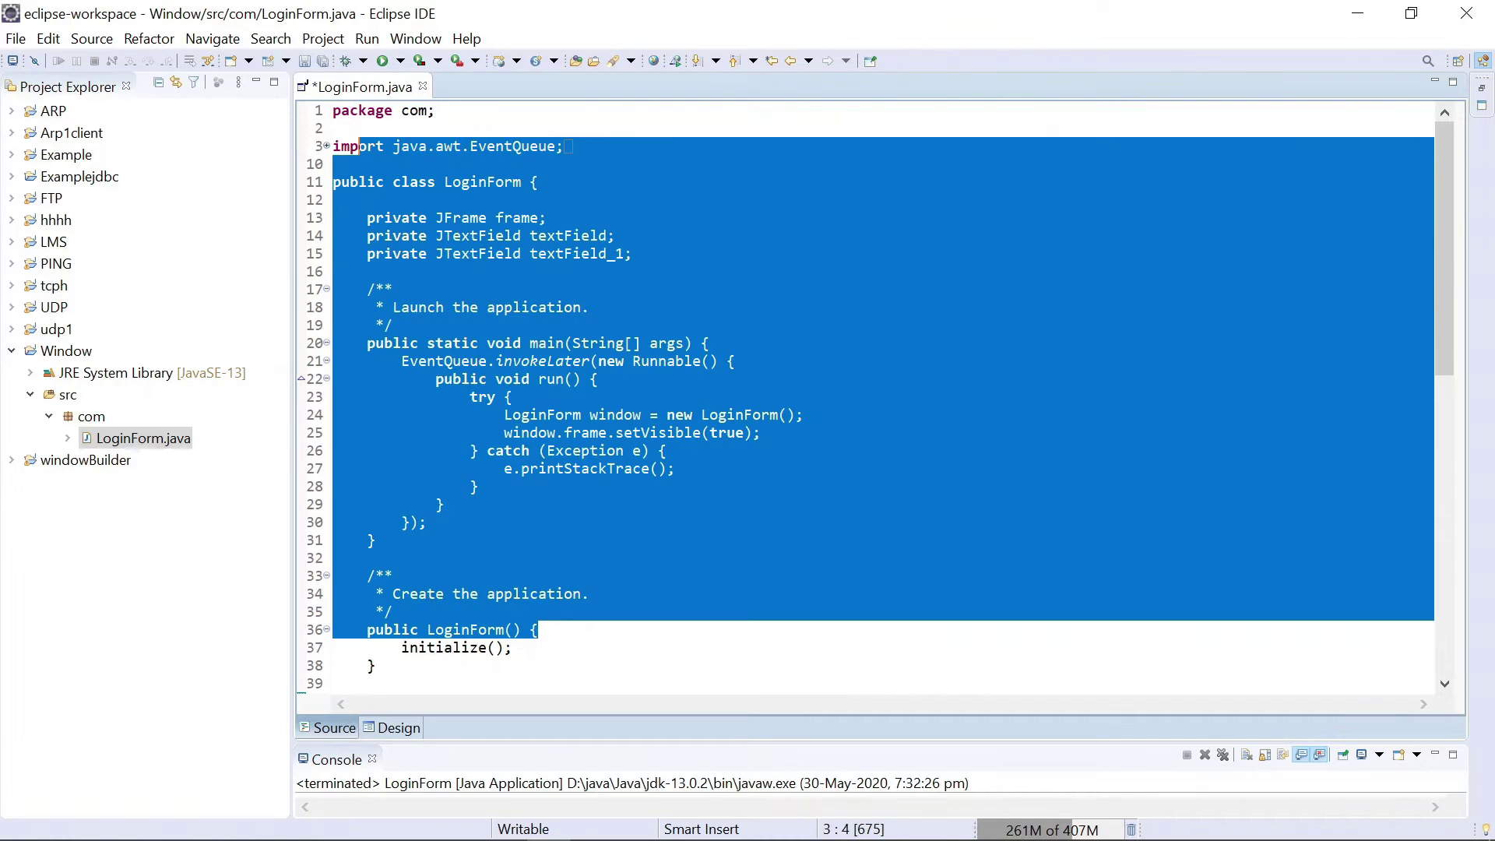
pyautogui.click(589, 307)
pyautogui.scroll(-4, 865, 397)
pyautogui.scroll(-5, 865, 397)
pyautogui.scroll(-8, 864, 397)
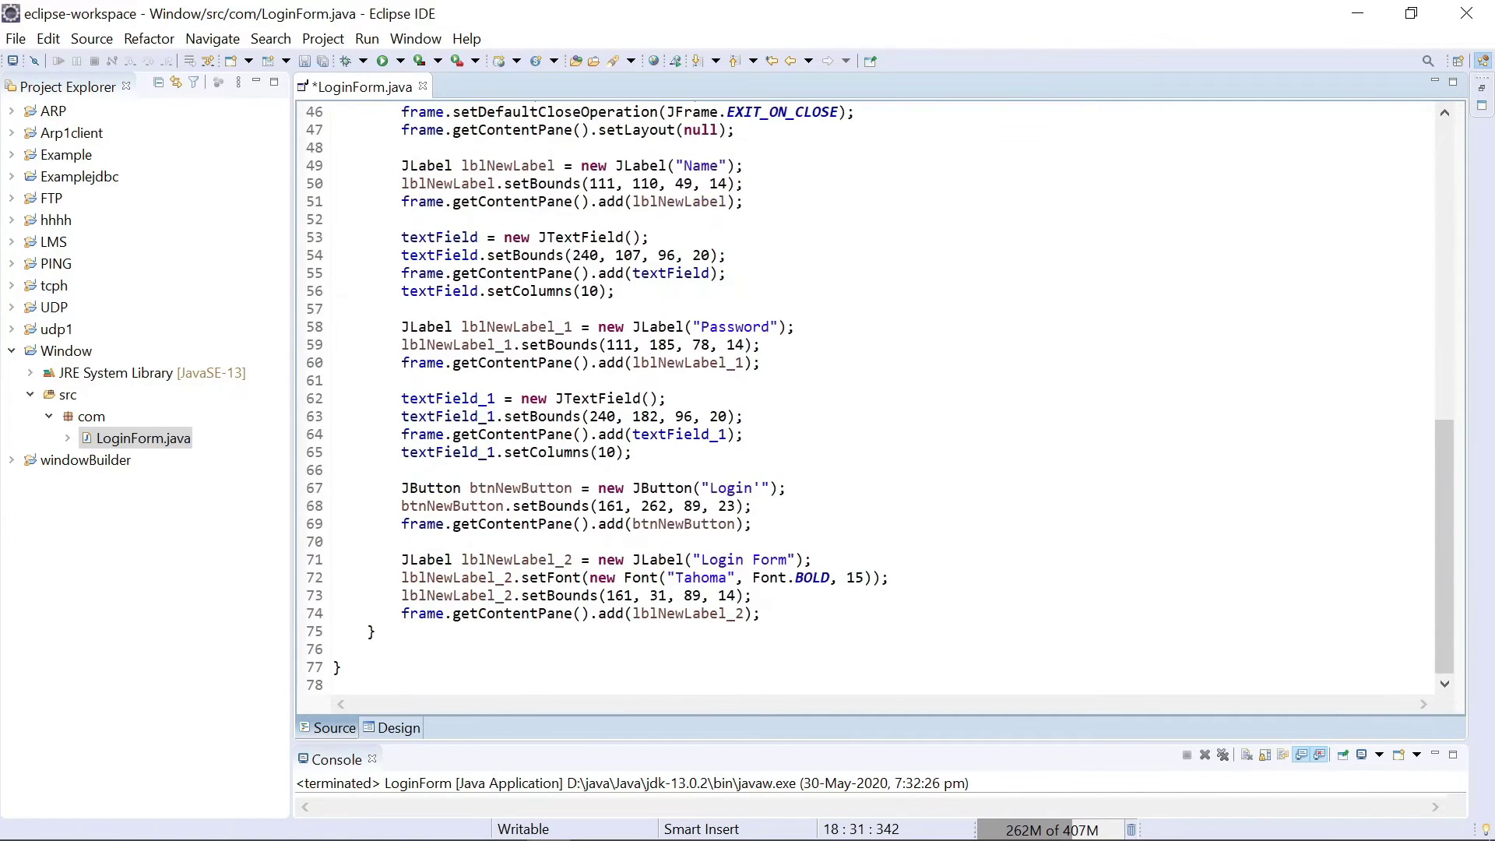
pyautogui.scroll(2, 864, 398)
pyautogui.moveTo(401, 190)
pyautogui.mouseDown()
pyautogui.moveTo(709, 191)
pyautogui.moveTo(548, 496)
pyautogui.moveTo(812, 656)
pyautogui.moveTo(886, 675)
pyautogui.moveTo(695, 424)
pyautogui.mouseUp()
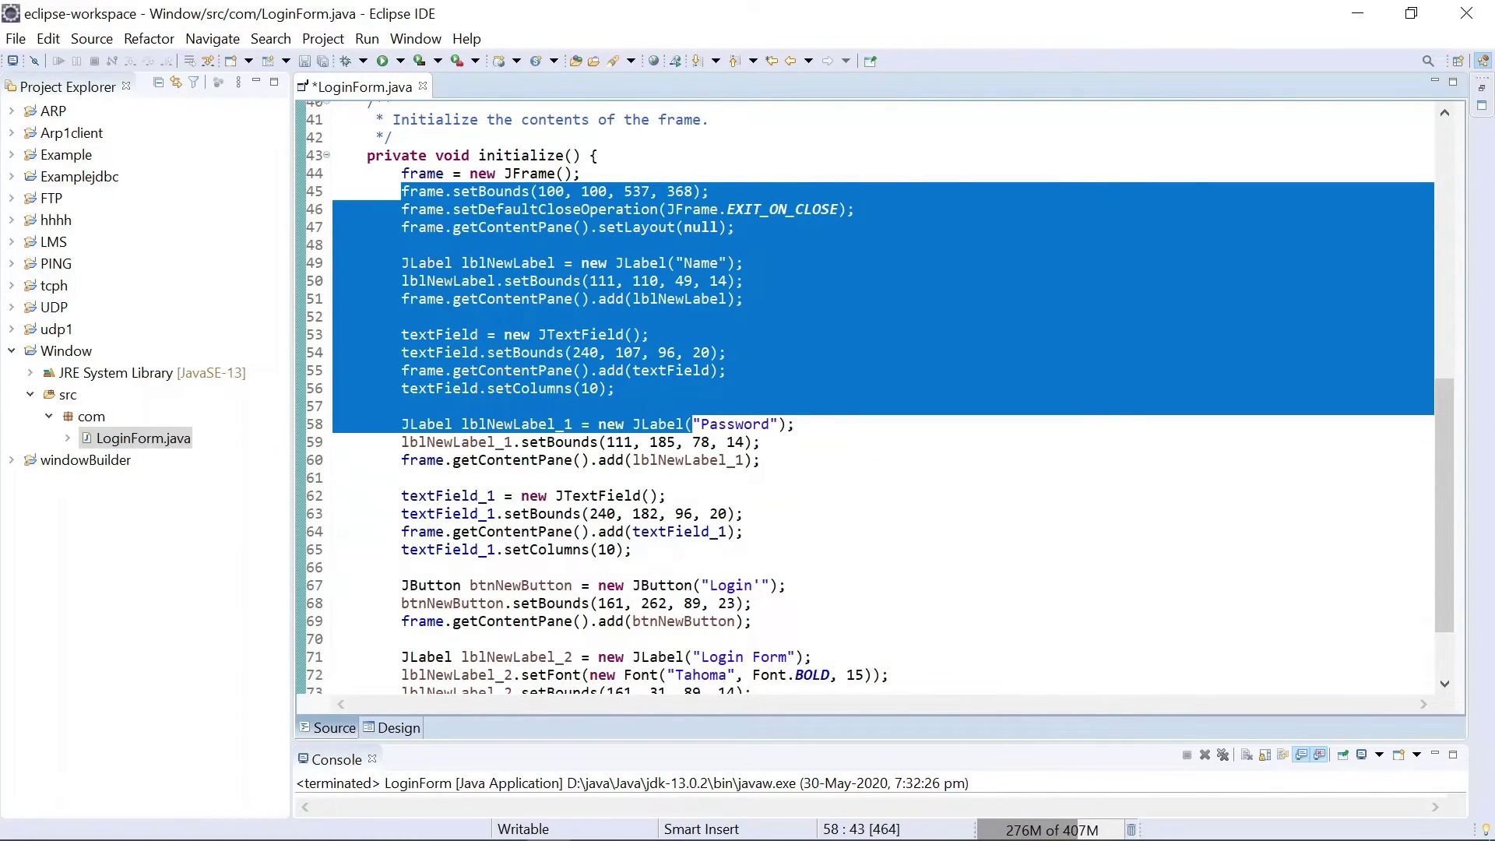
pyautogui.press('Up')
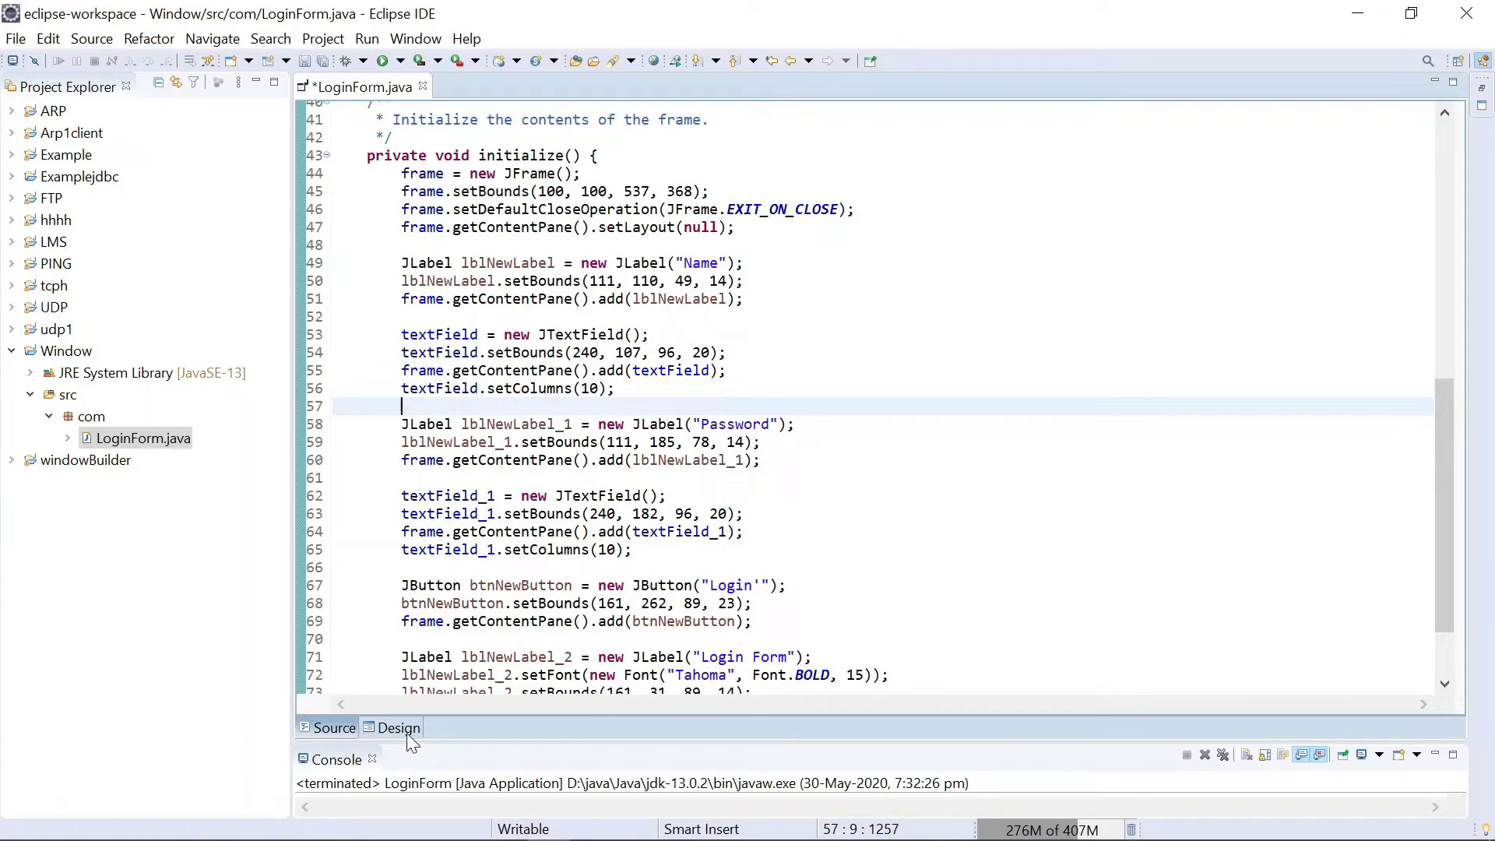
# In the Design view, change the button's text property to 'Login', dropping the apostrophe.
pyautogui.click(408, 730)
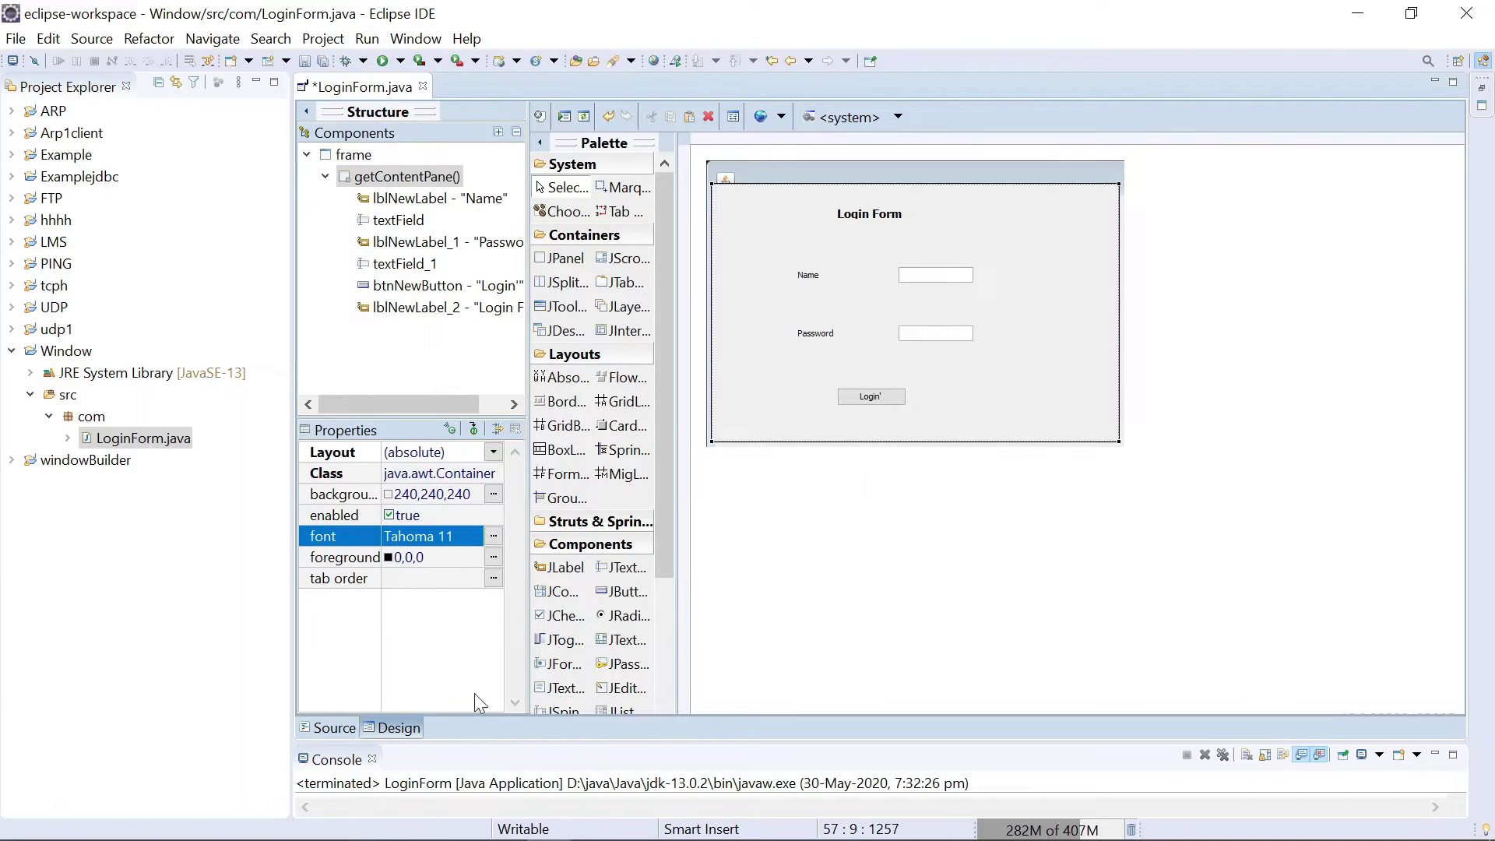
pyautogui.click(887, 396)
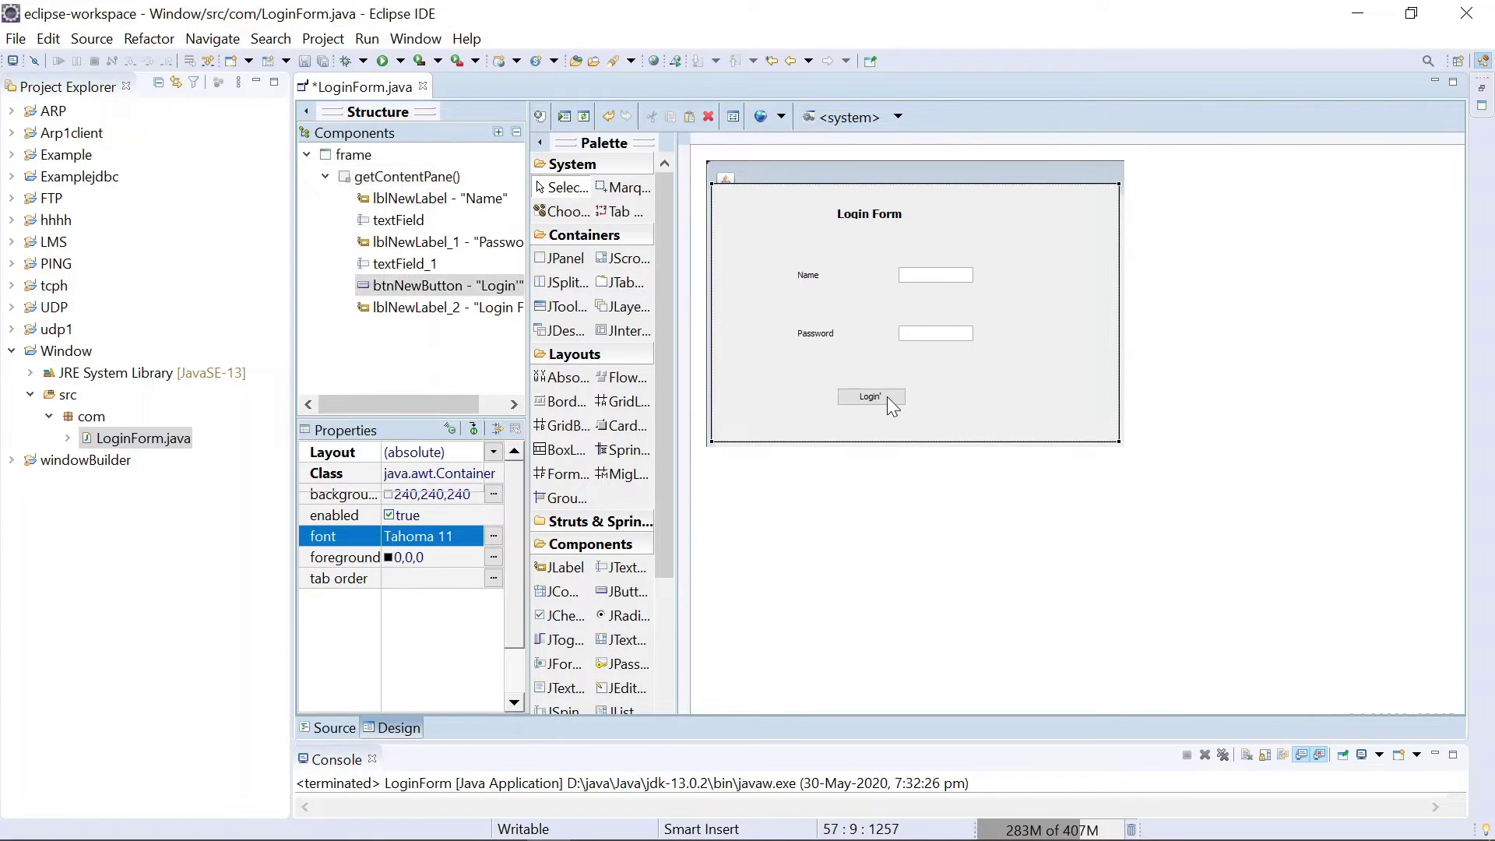
pyautogui.scroll(-1, 397, 584)
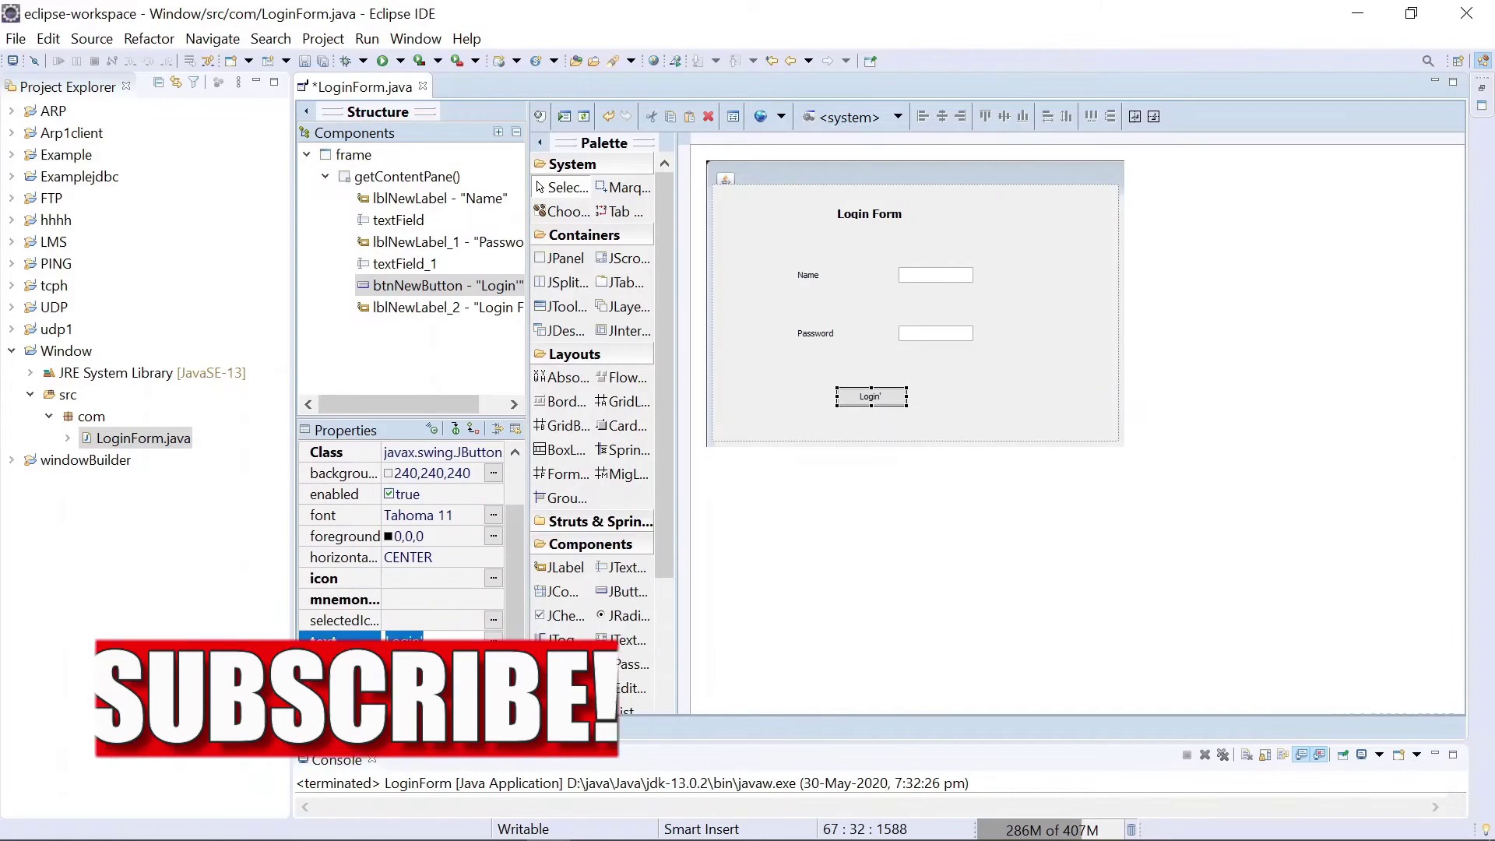
pyautogui.click(338, 640)
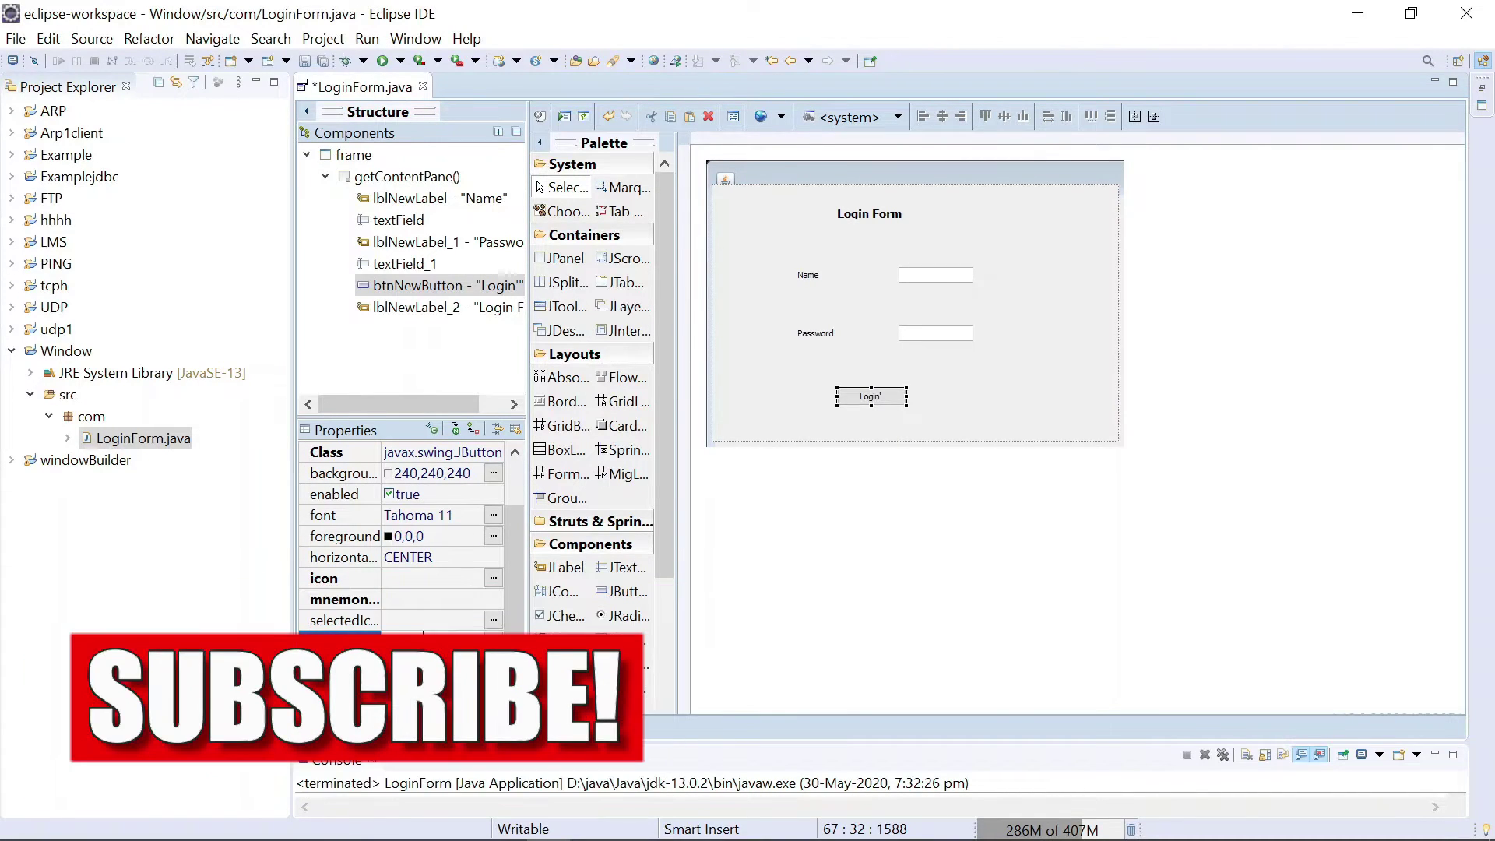
pyautogui.press('Return')
pyautogui.click(798, 350)
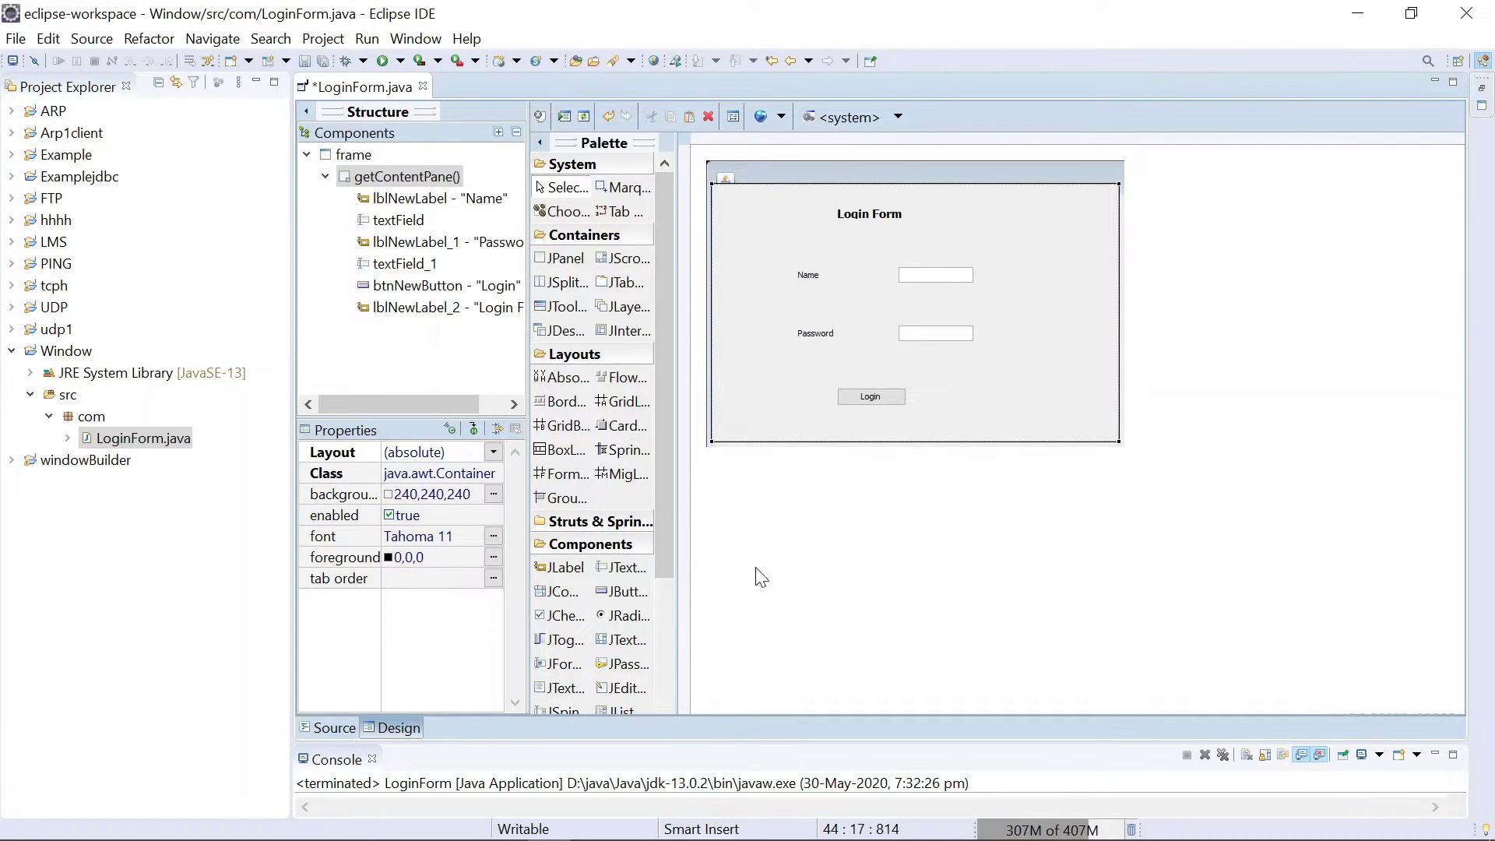
# Review the component code in the Source view and save LoginForm.java.
pyautogui.click(331, 730)
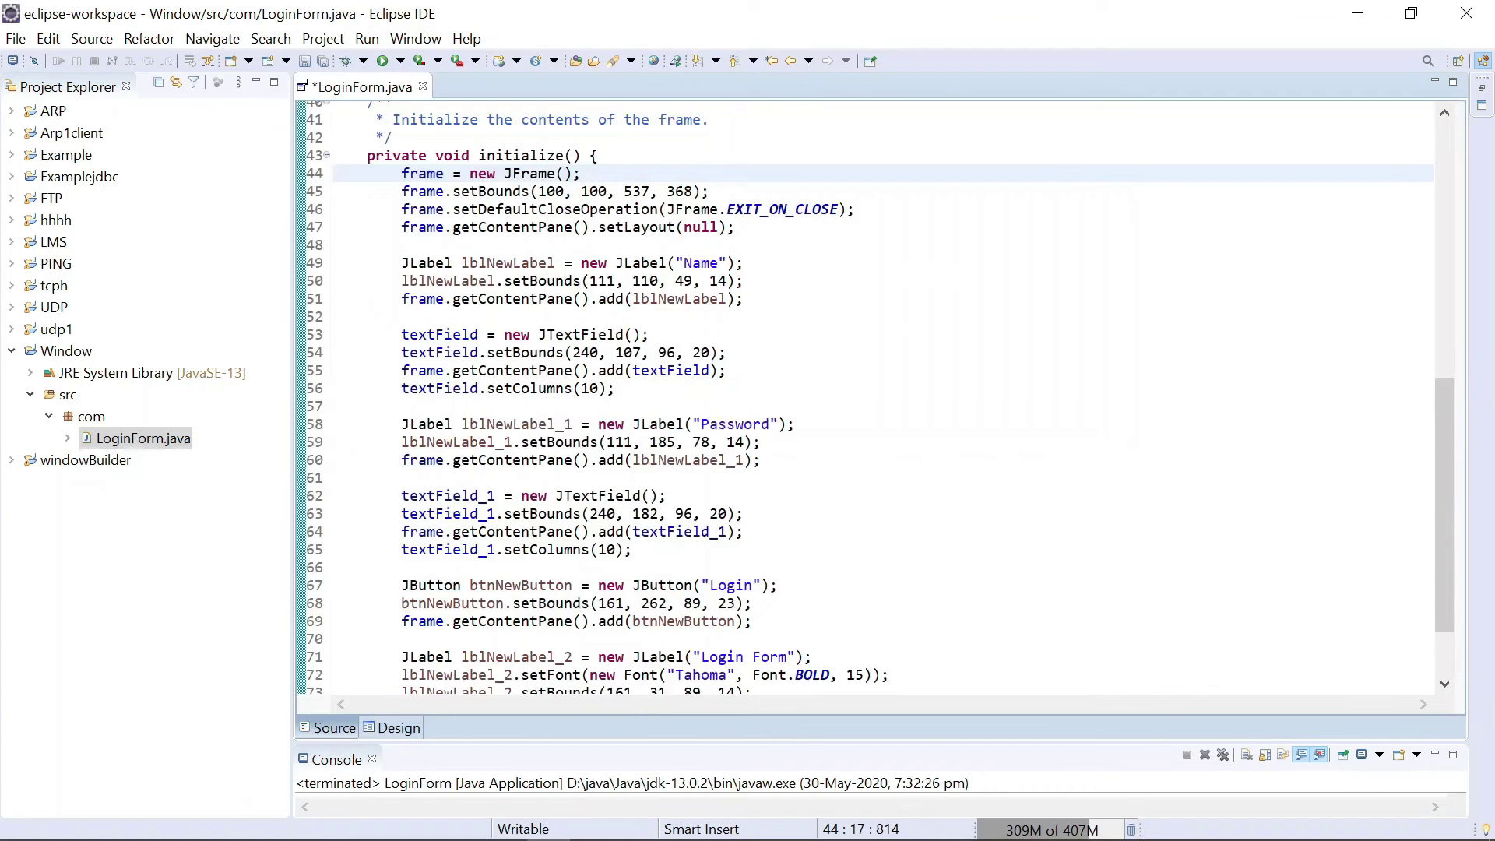
pyautogui.scroll(-2, 865, 398)
pyautogui.scroll(4, 864, 397)
pyautogui.scroll(4, 865, 398)
pyautogui.scroll(-7, 865, 398)
pyautogui.moveTo(761, 613); pyautogui.dragTo(402, 184)
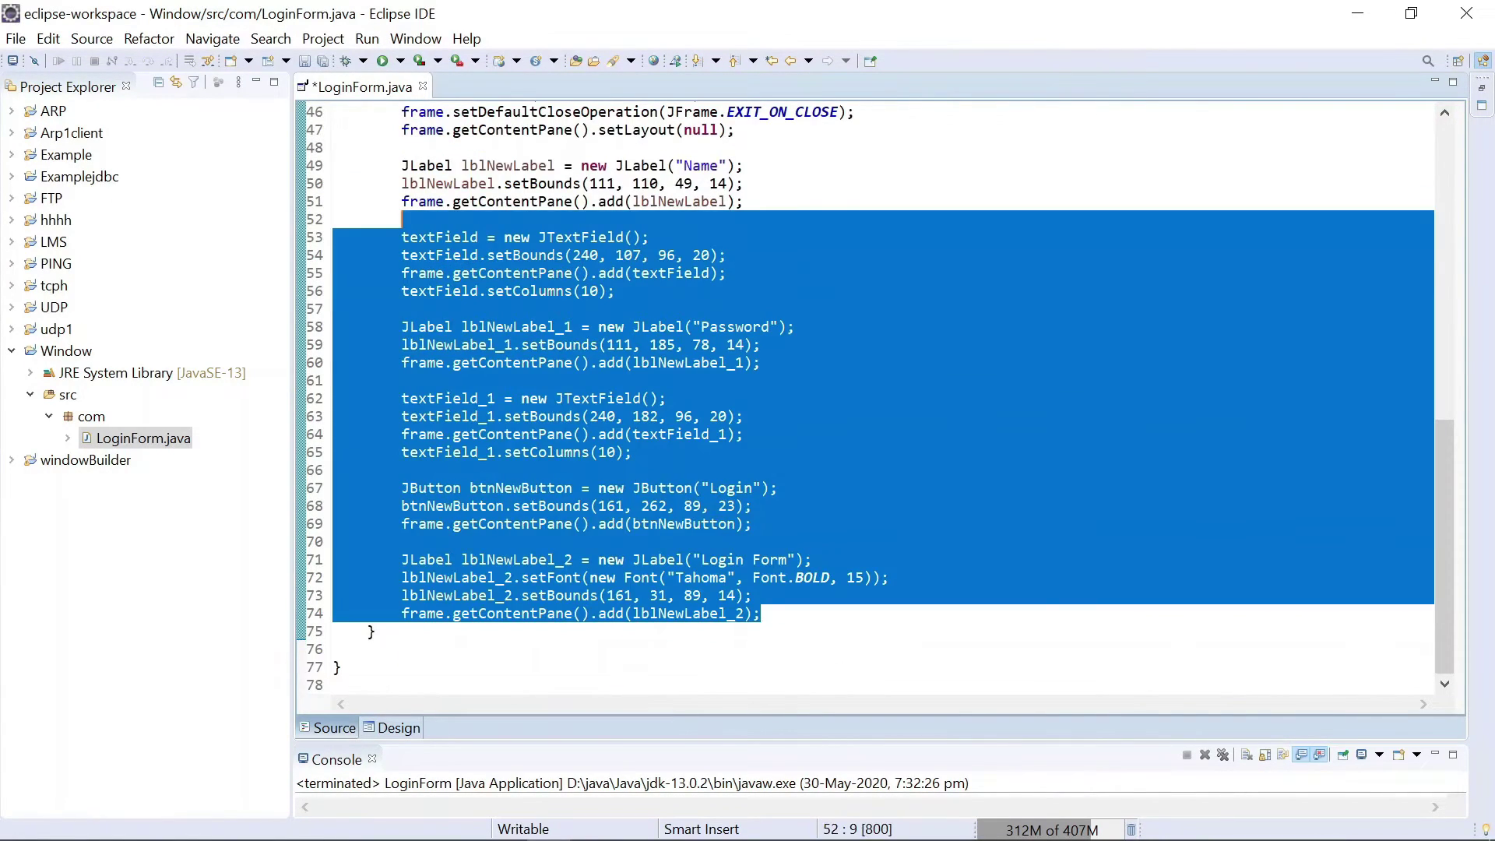
pyautogui.scroll(3, 865, 397)
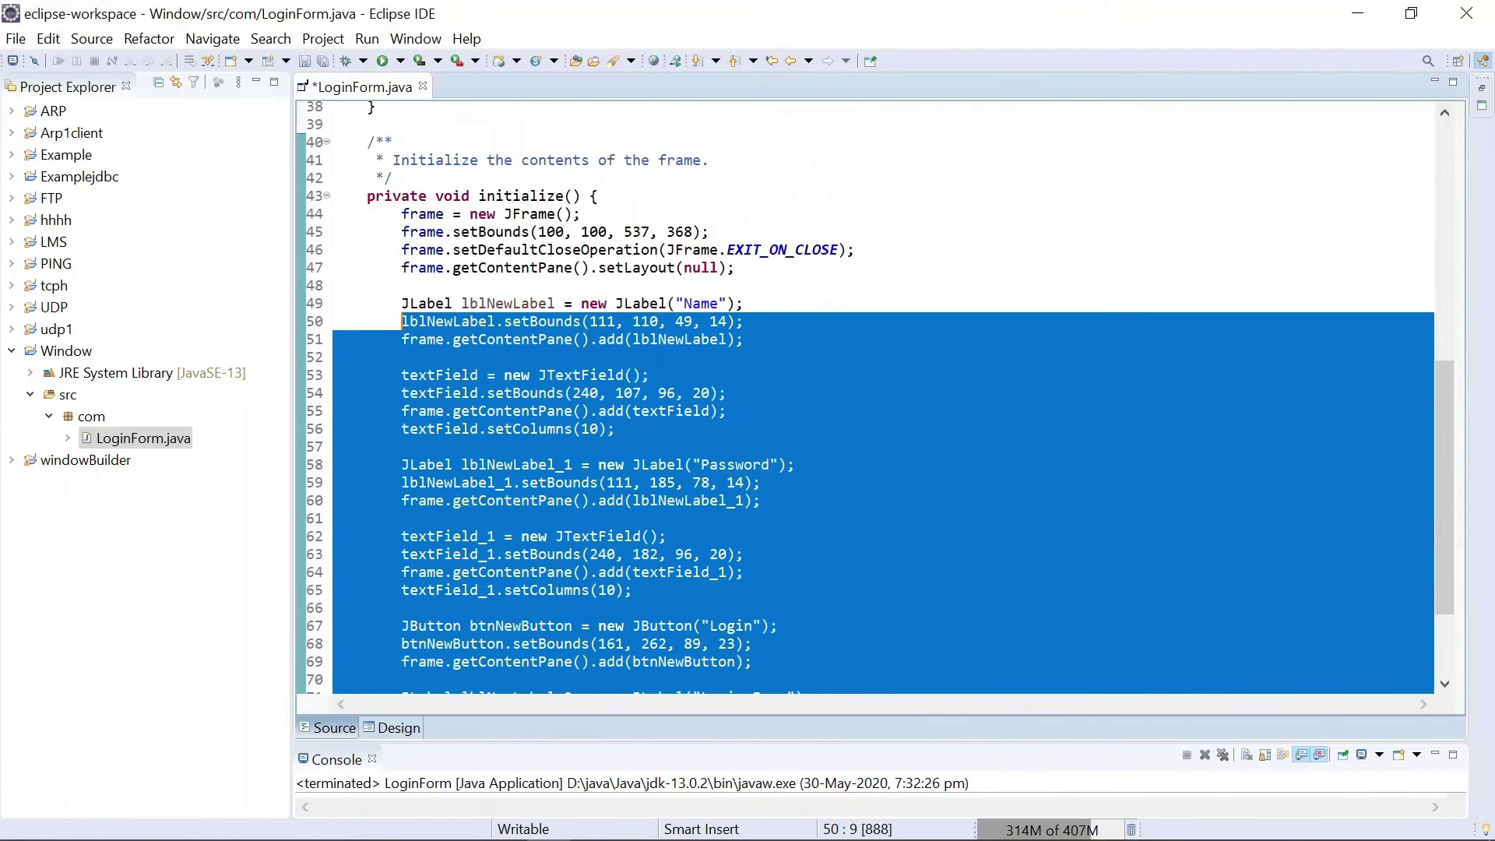
pyautogui.moveTo(402, 214); pyautogui.dragTo(754, 644)
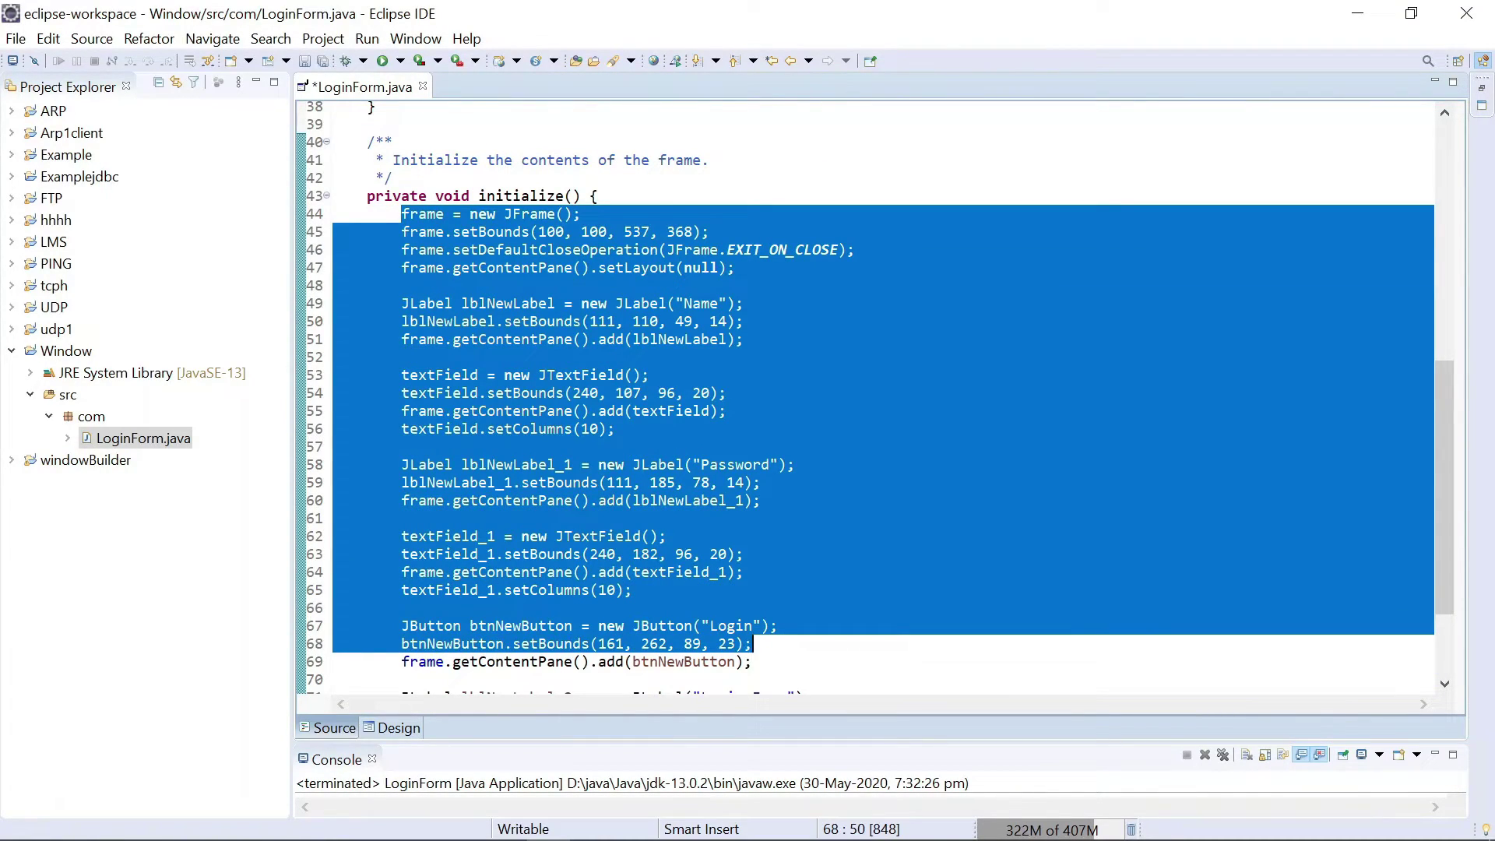
pyautogui.click(760, 481)
pyautogui.scroll(-3, 761, 482)
pyautogui.scroll(2, 760, 483)
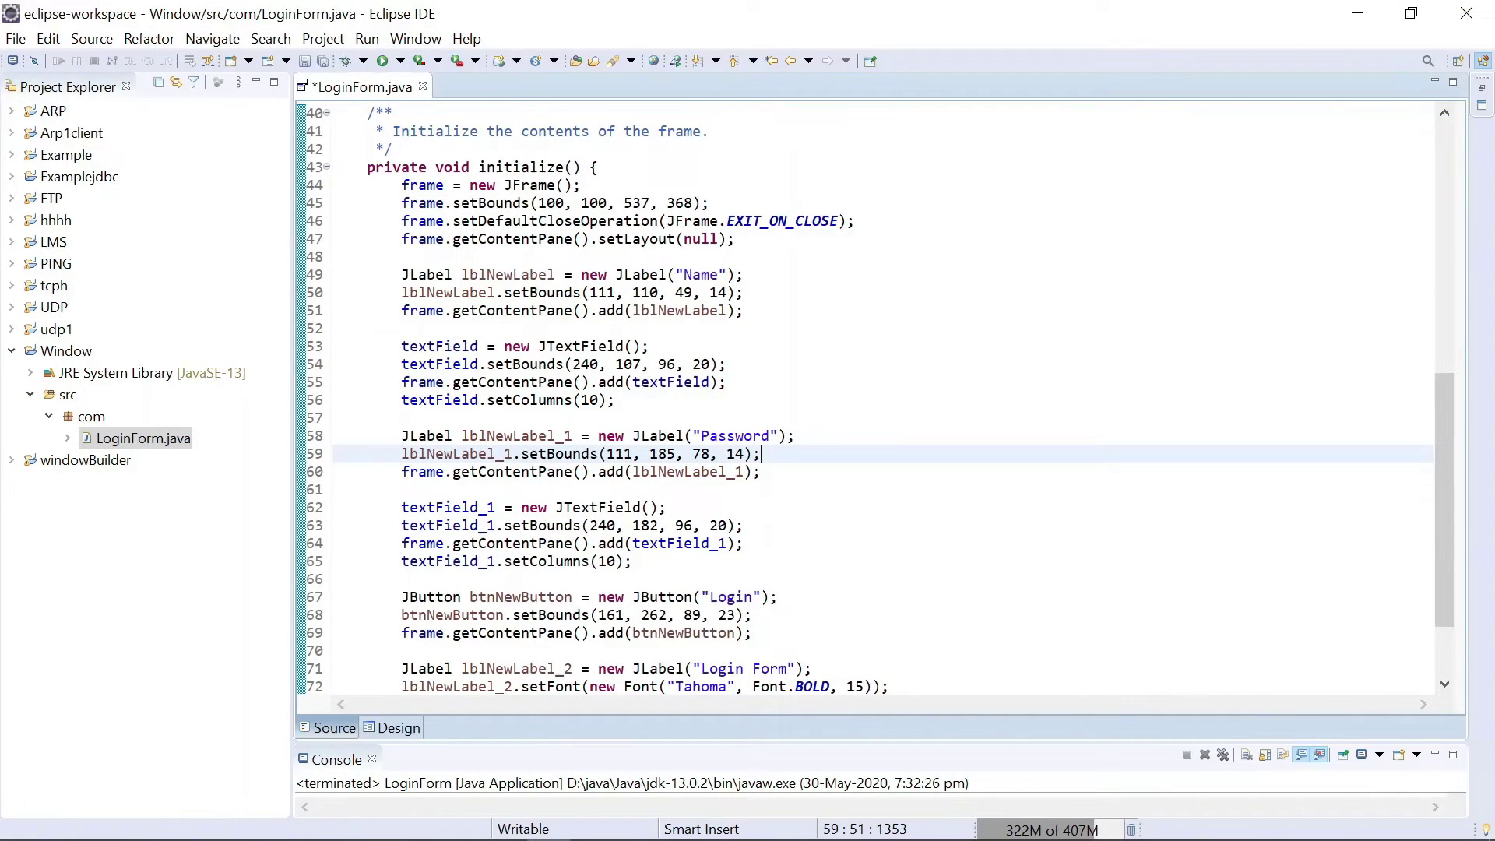
pyautogui.hotkey('ctrl', 's')
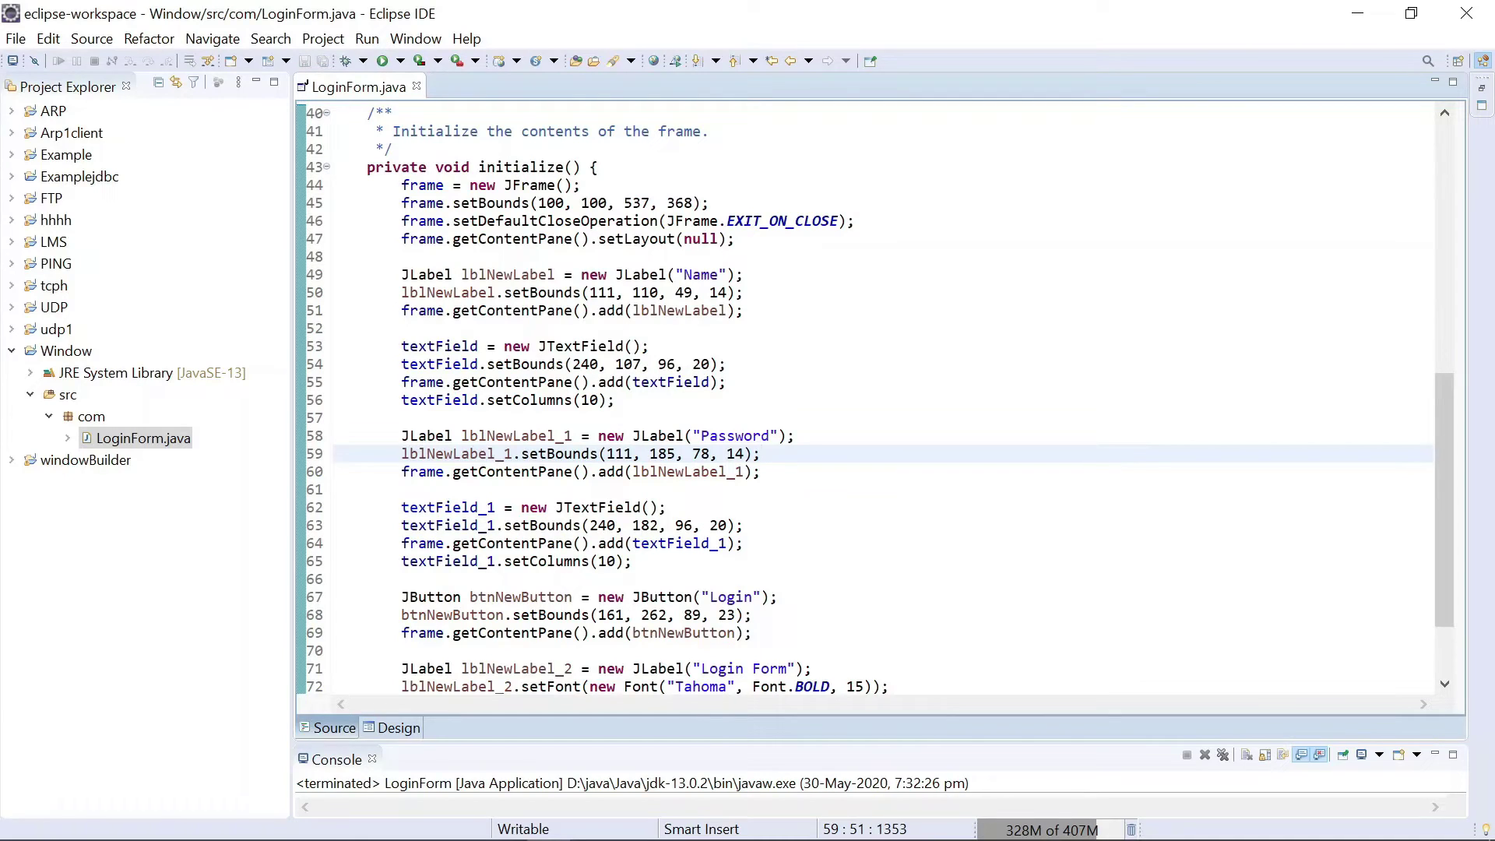
pyautogui.scroll(-2, 864, 398)
pyautogui.scroll(15, 864, 397)
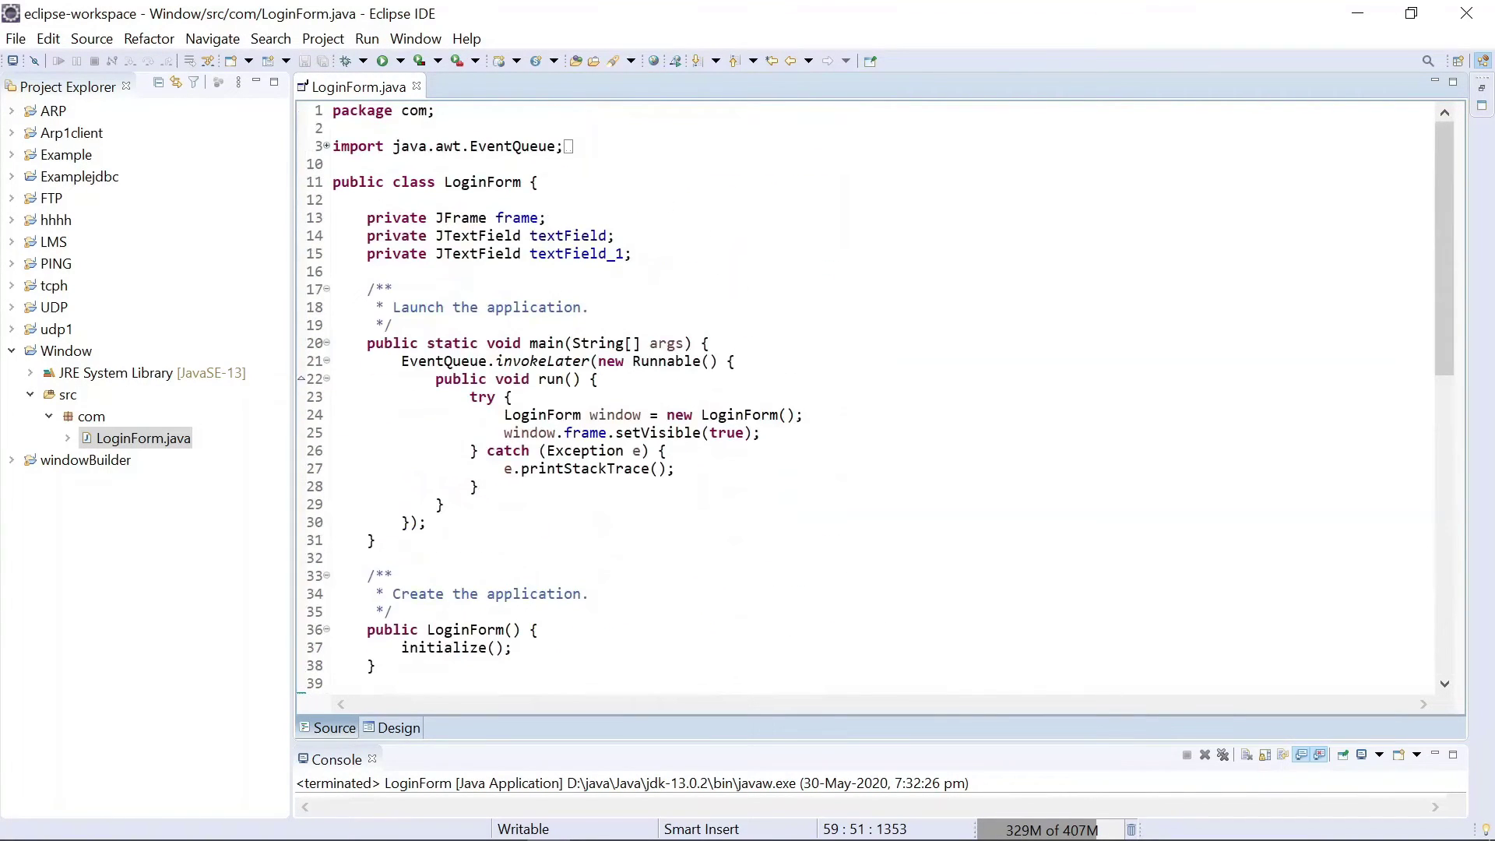
# Run LoginForm, enter a name and password, press Login, and close the window.
pyautogui.click(383, 60)
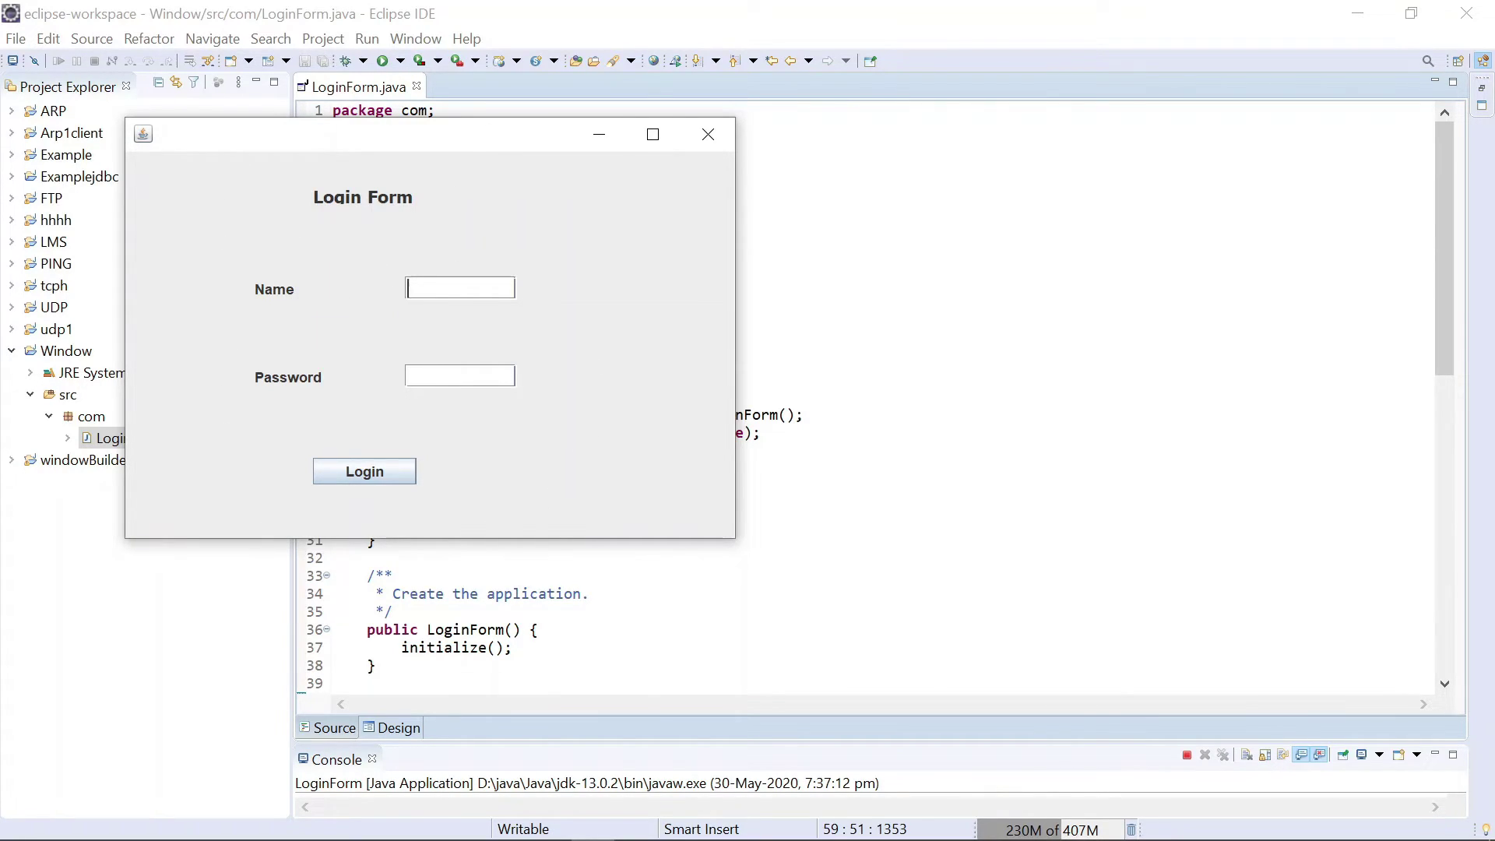
pyautogui.write('Na')
pyautogui.press('BackSpace')
pyautogui.write('ani')
pyautogui.press('Tab')
pyautogui.write('p')
pyautogui.write('residency')
pyautogui.click(364, 475)
pyautogui.click(707, 135)
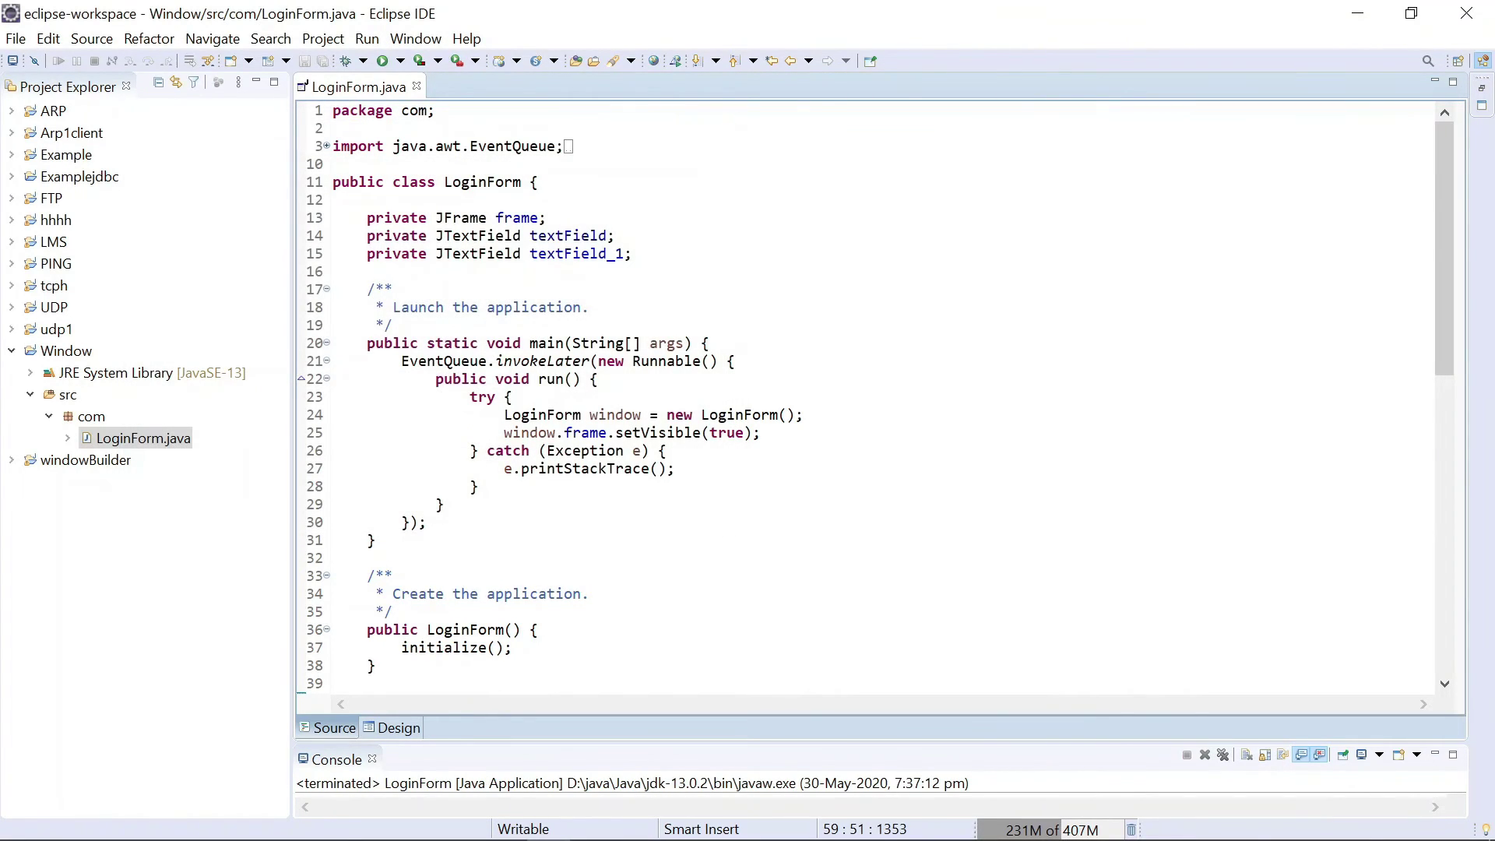
# Relaunch LoginForm and move its window to the right of the source code.
pyautogui.click(382, 61)
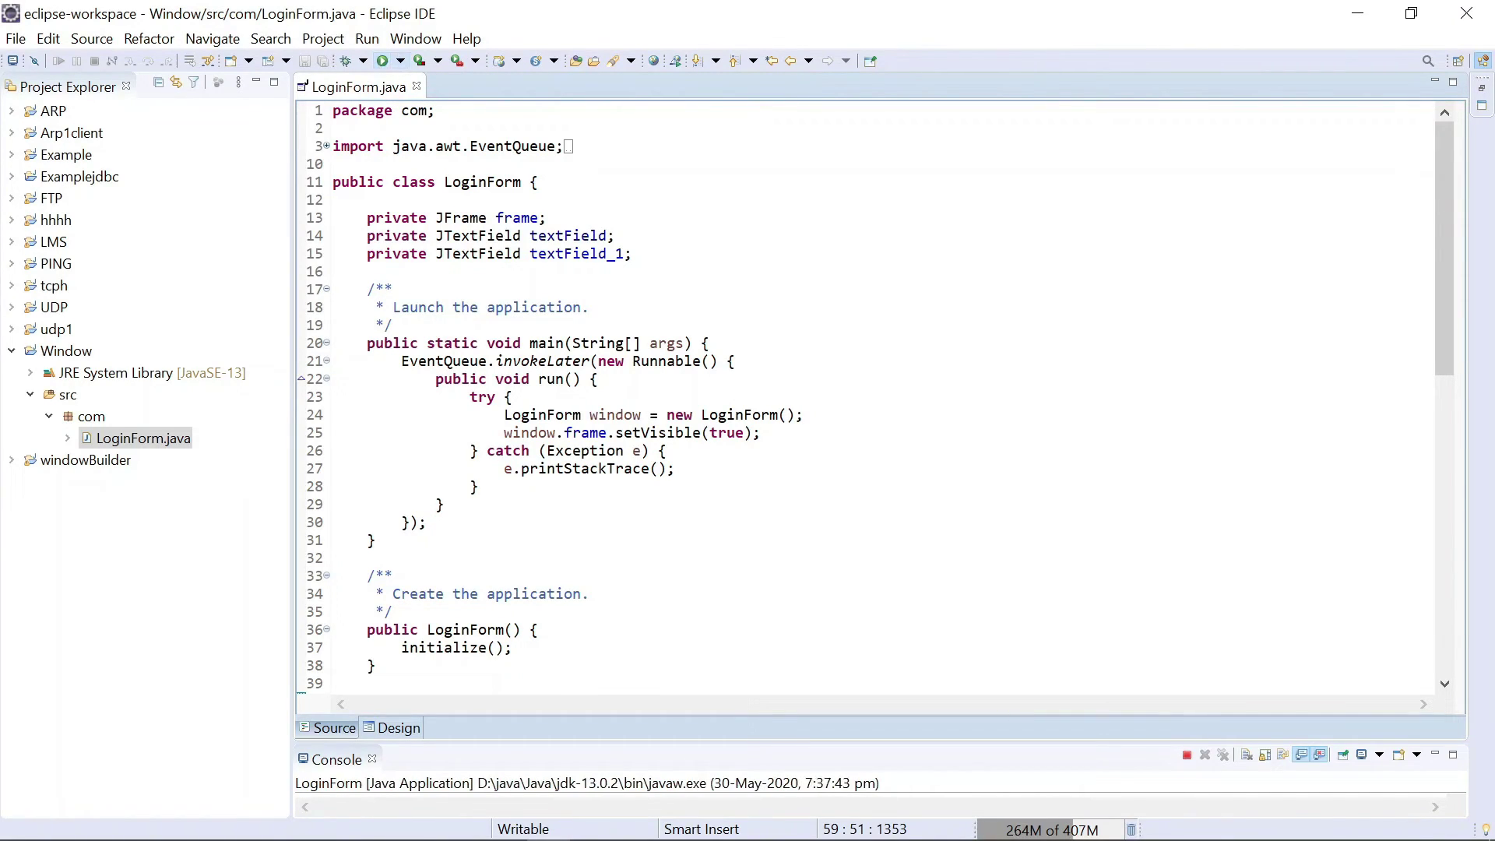
pyautogui.moveTo(368, 141); pyautogui.dragTo(1052, 302)
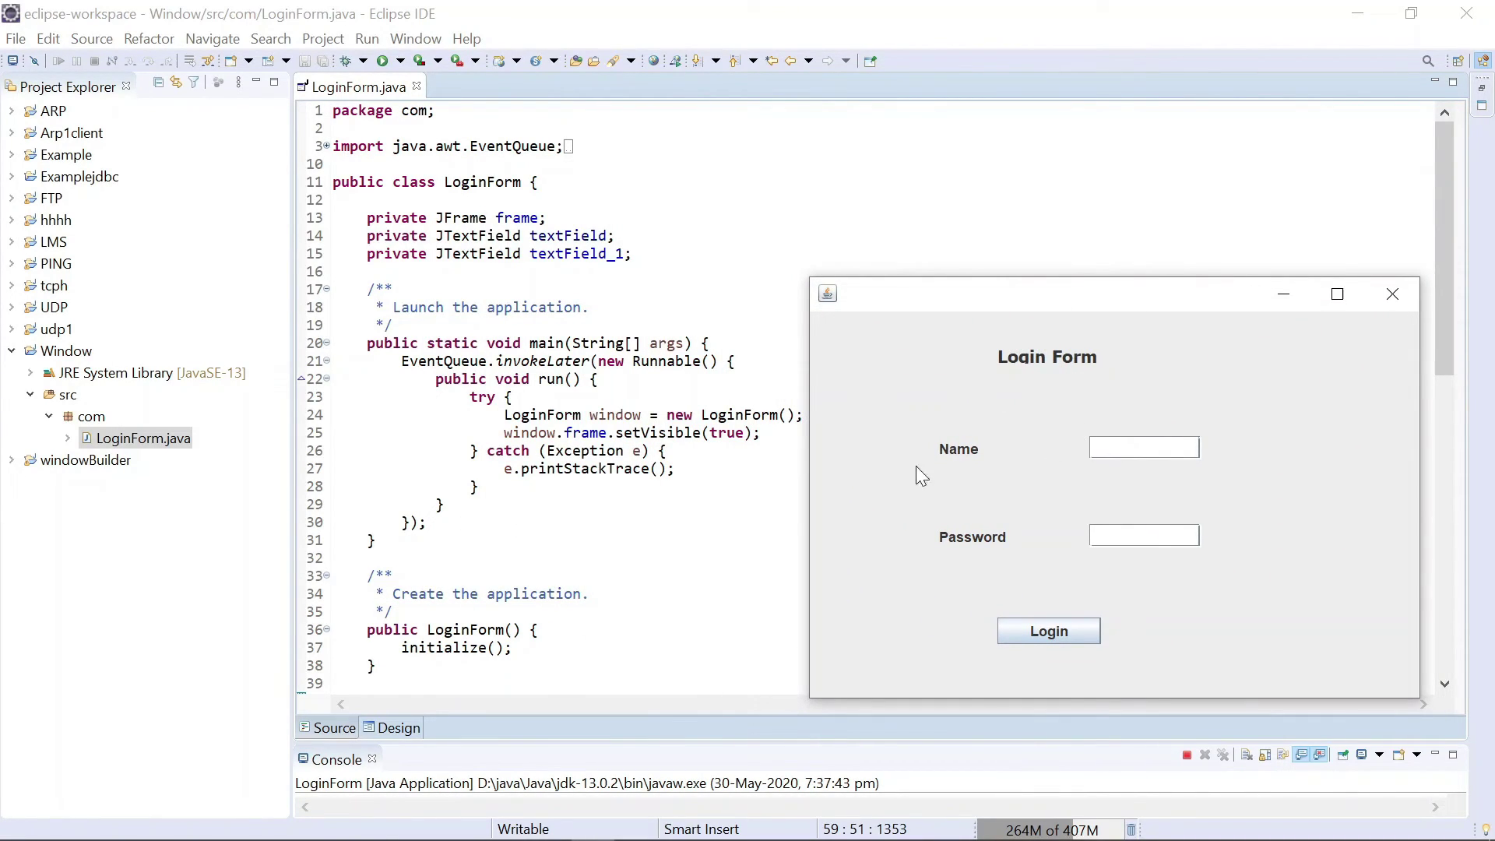
pyautogui.scroll(-5, 549, 397)
pyautogui.scroll(-5, 548, 398)
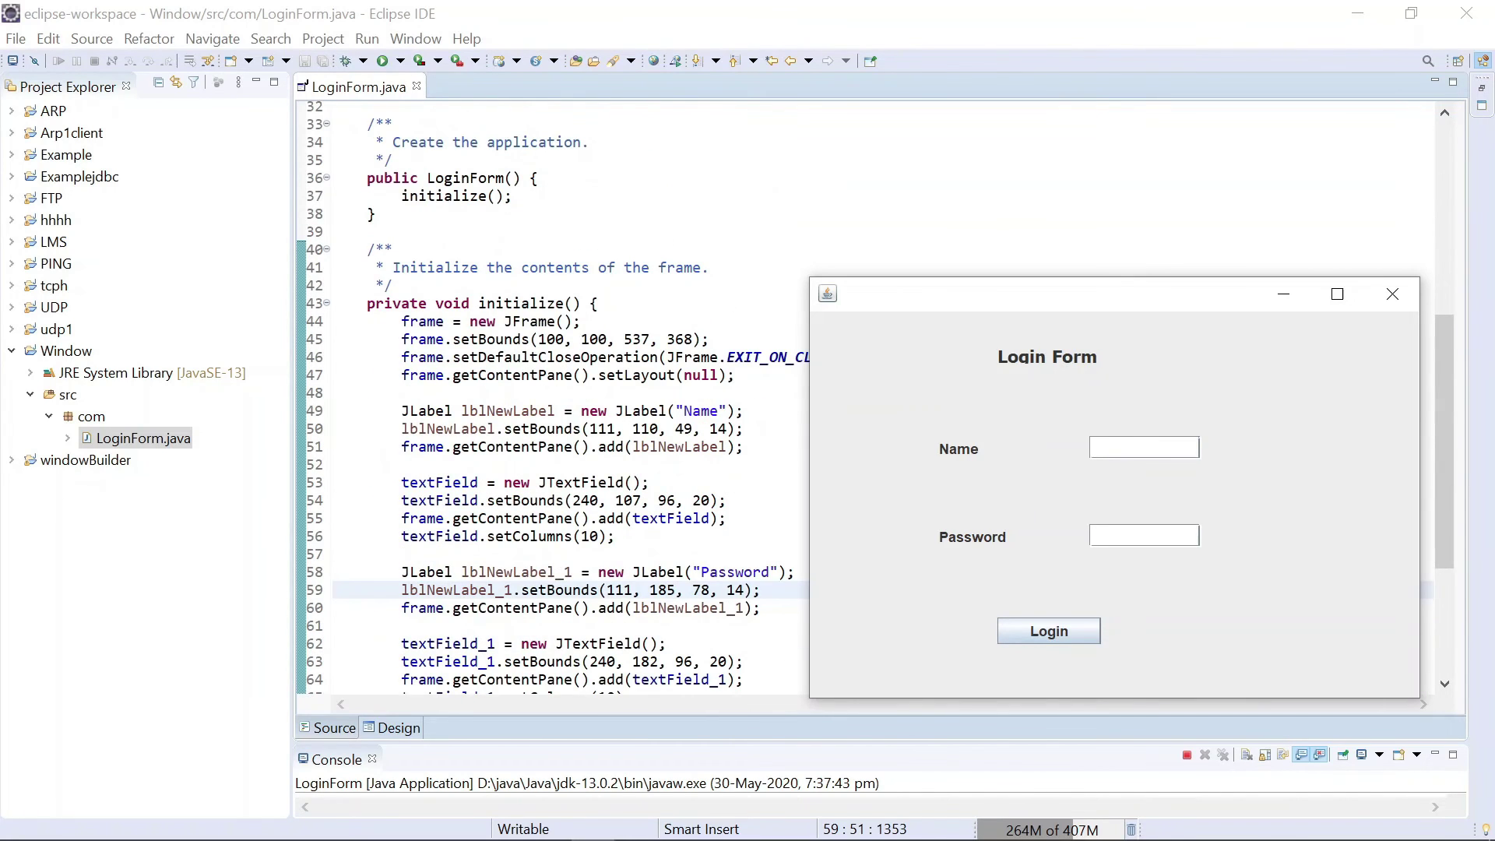
pyautogui.scroll(10, 548, 397)
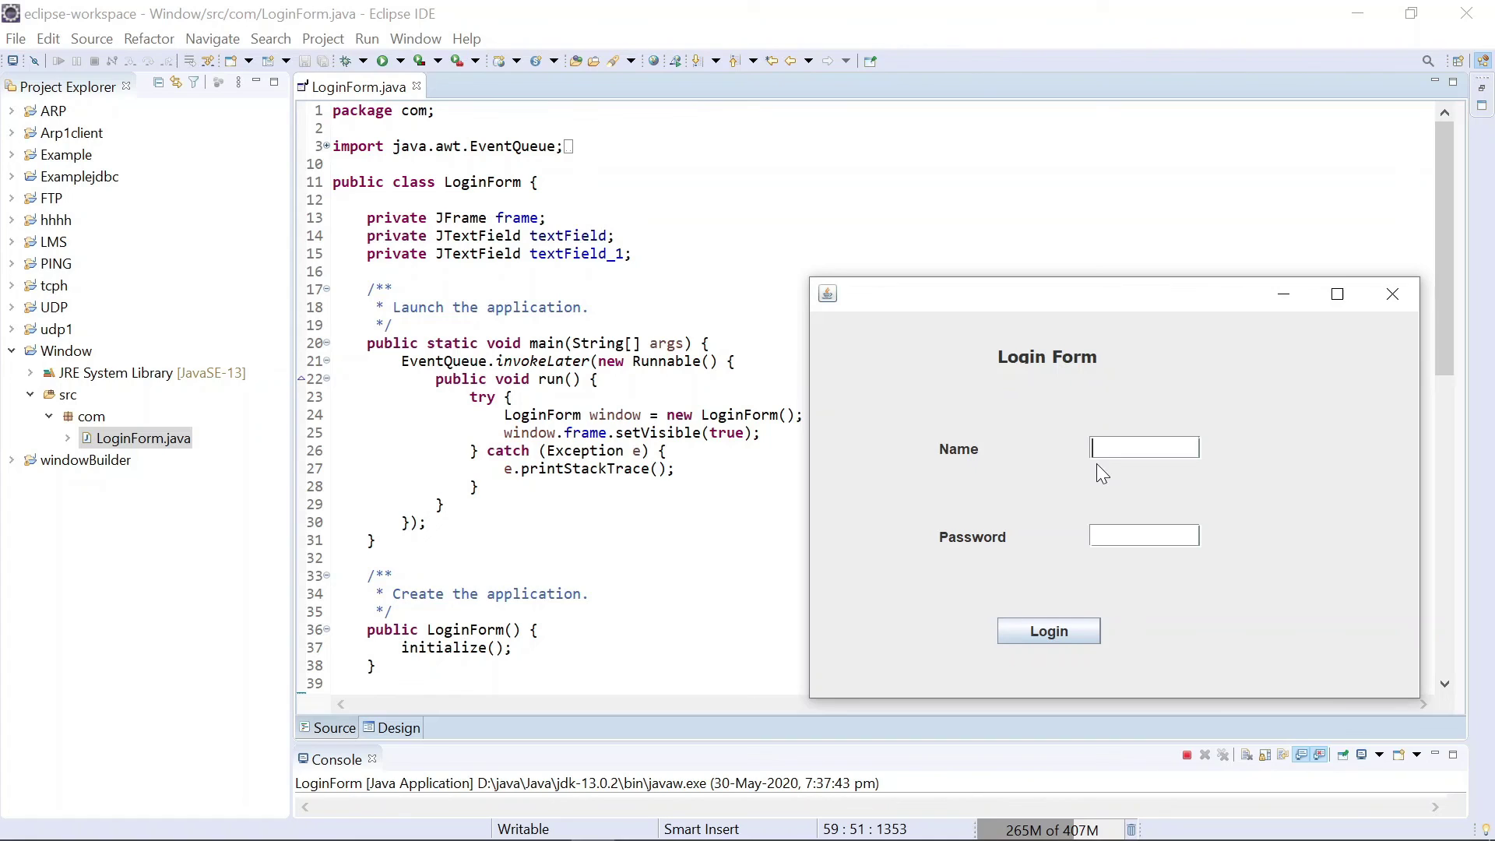
pyautogui.scroll(-6, 549, 397)
pyautogui.scroll(-9, 548, 397)
pyautogui.scroll(15, 549, 397)
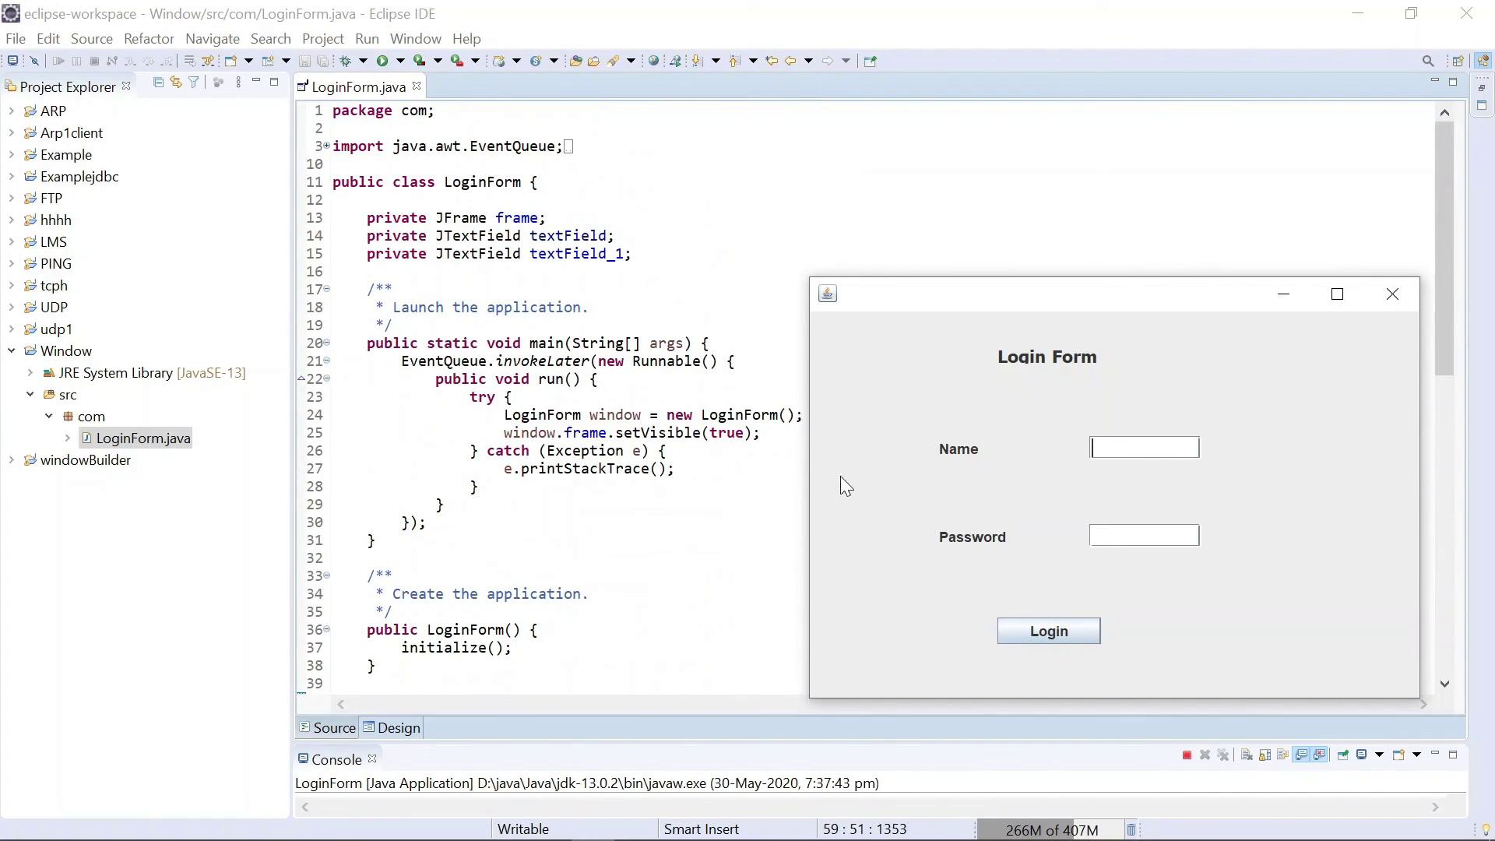